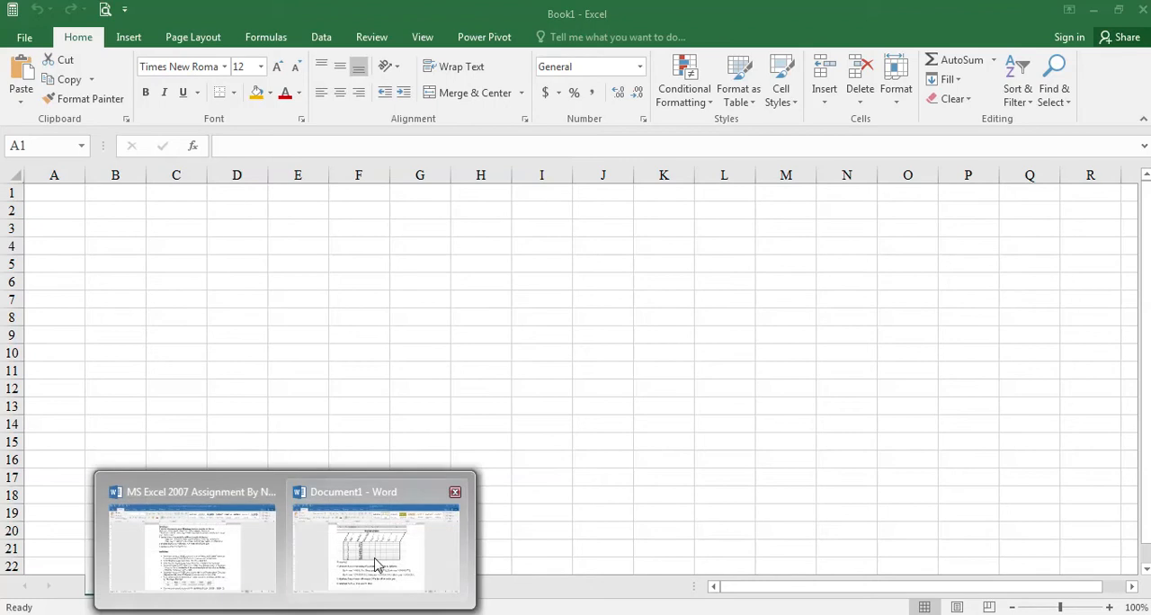
# - Review the payroll system table and its calculation requirements in the Word document, and return to the blank Excel workbook
pyautogui.click(373, 561)
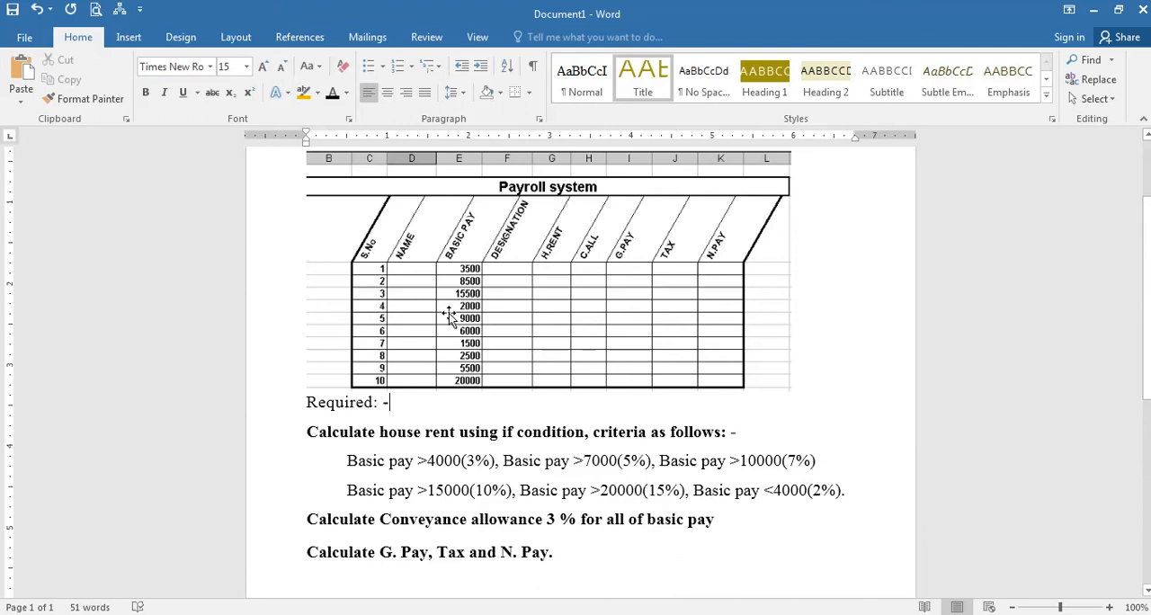
pyautogui.hotkey('alt', 'Tab')
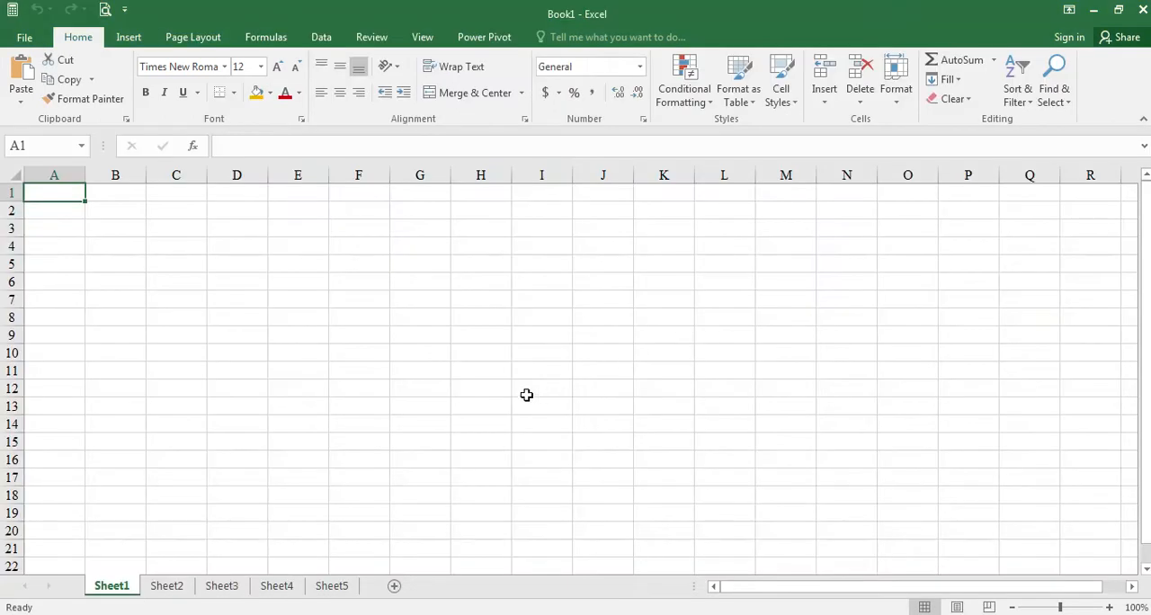
pyautogui.press('Down')
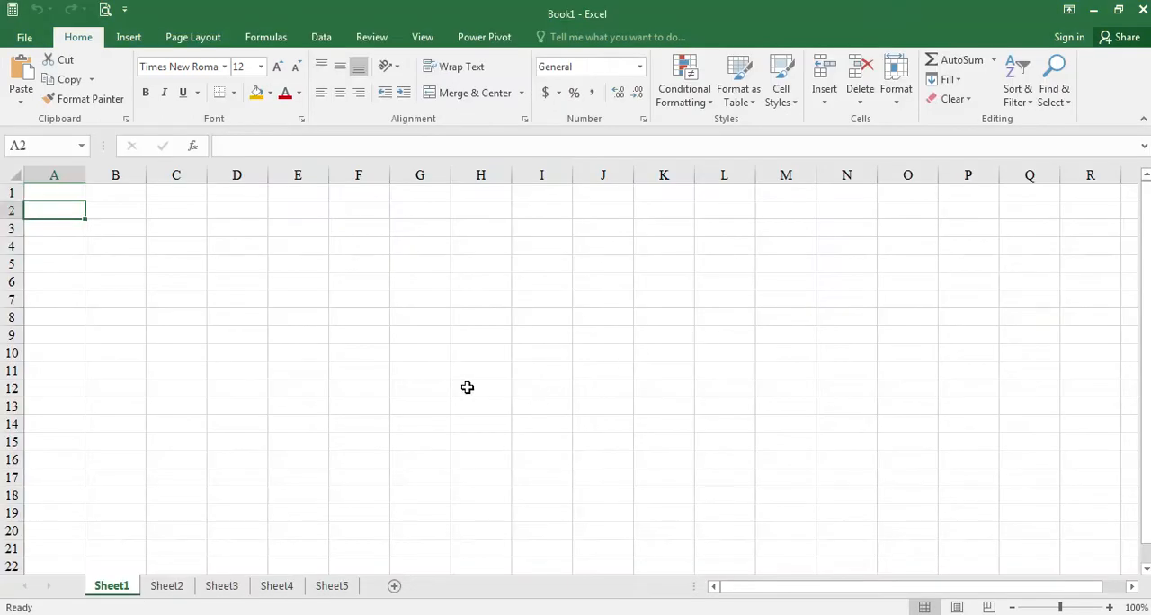
pyautogui.press('Up')
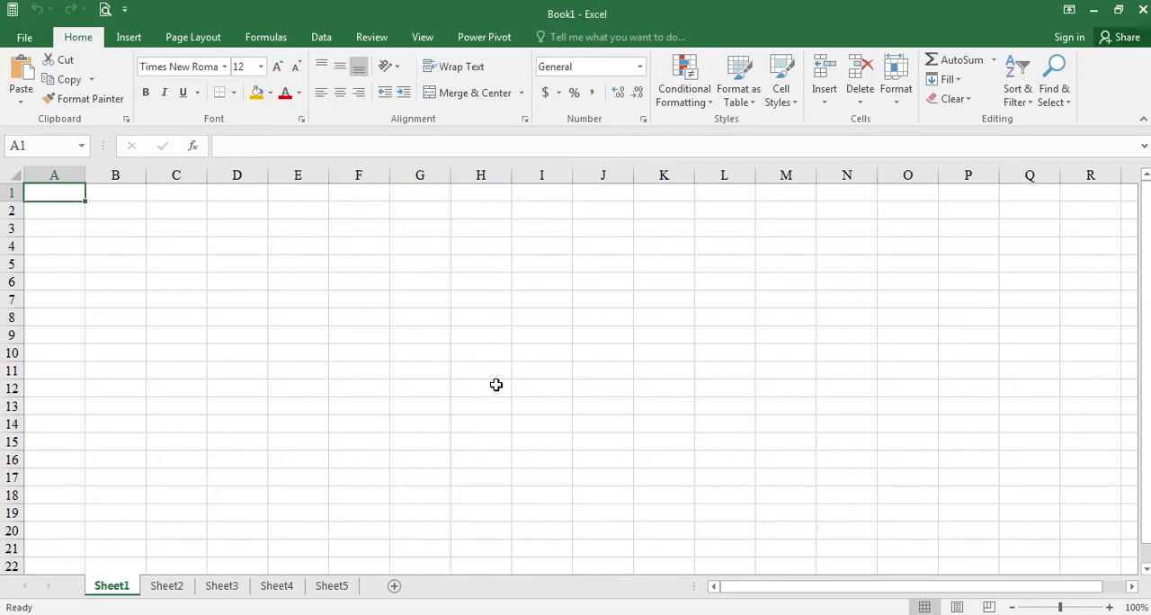
# - Enter the heading "Sr #" in cell A1 and fill the serial numbers 1 to 10 down A2:A11
pyautogui.scroll(4, 495, 385)
pyautogui.write('Sr ')
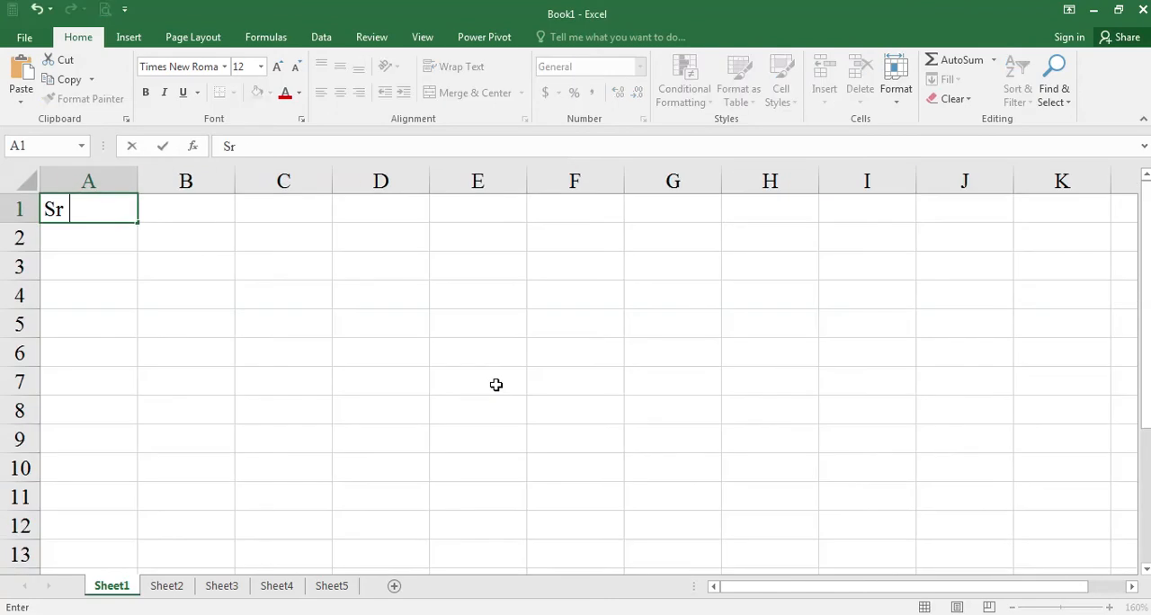
pyautogui.write('#')
pyautogui.press('Return')
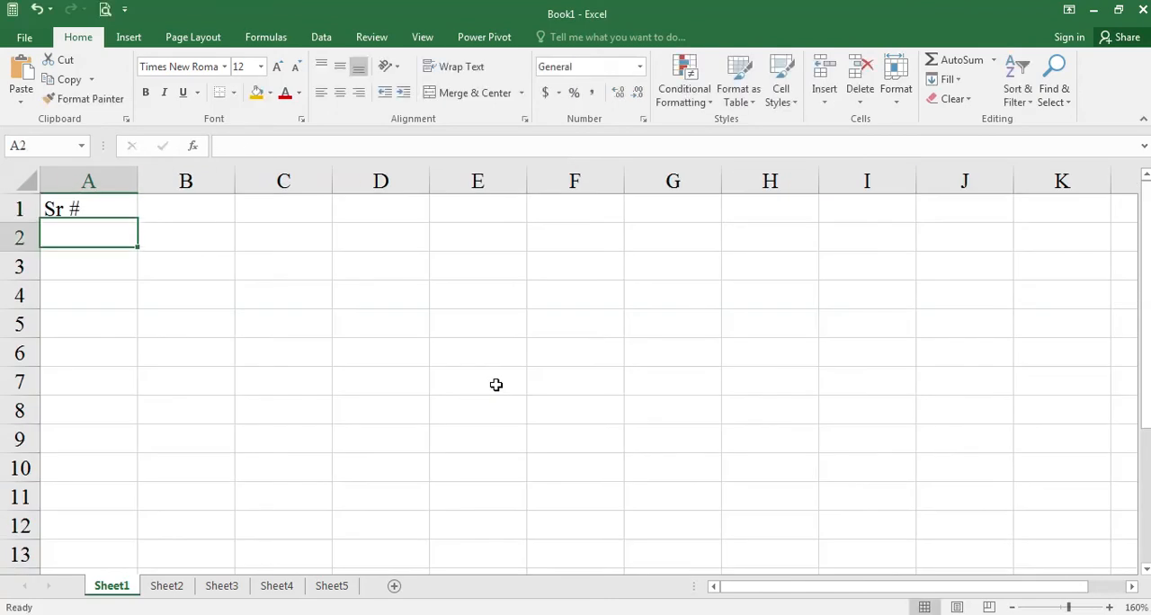
pyautogui.write('1')
pyautogui.press('Return')
pyautogui.write('2')
pyautogui.press('Return')
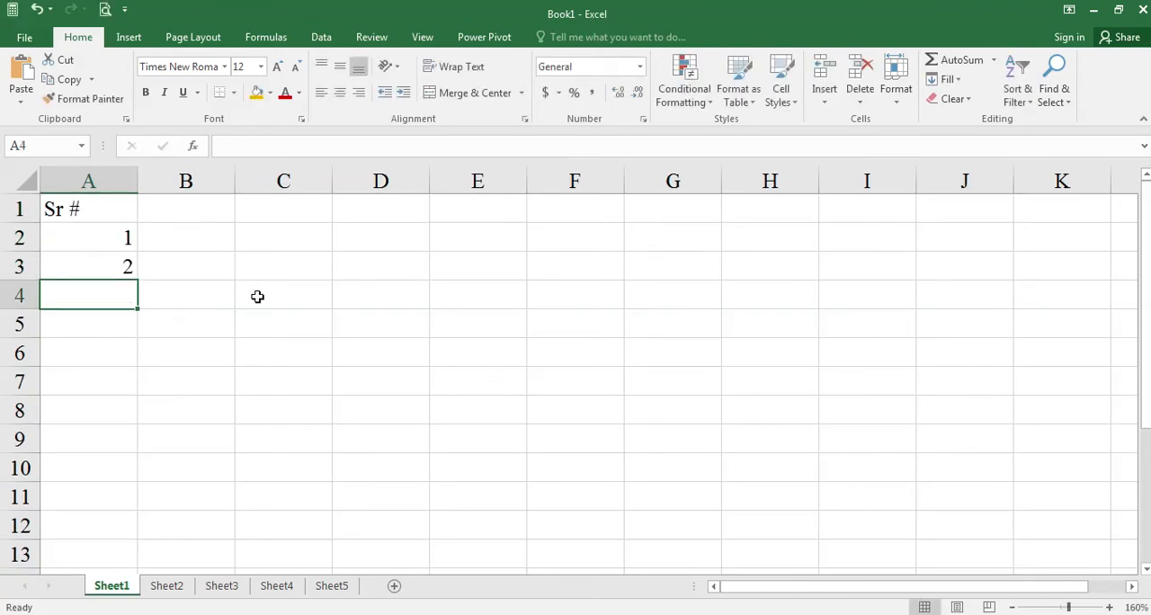
pyautogui.moveTo(106, 237); pyautogui.dragTo(133, 505)
# - Centre the contents of column A and make the whole first row bold
pyautogui.click(115, 180)
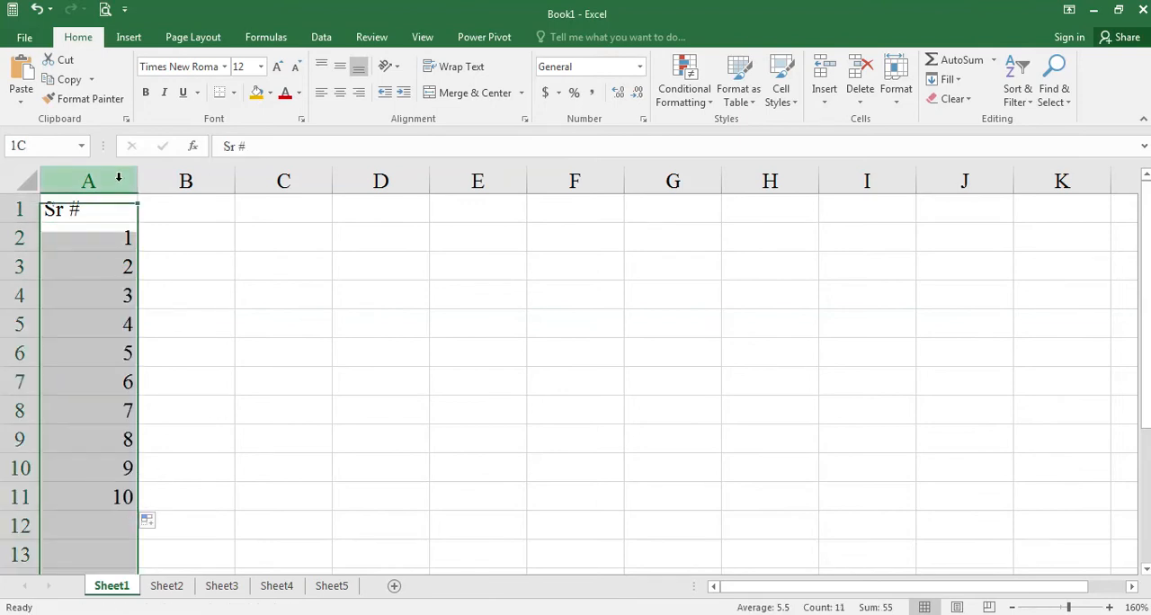
pyautogui.click(340, 92)
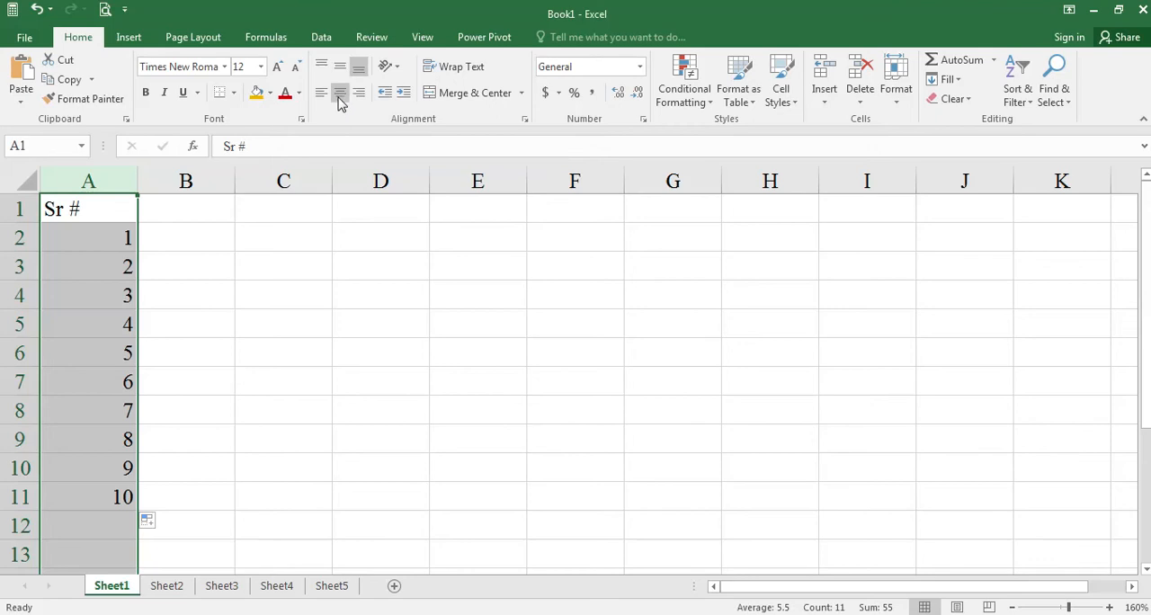
pyautogui.click(213, 357)
pyautogui.click(103, 211)
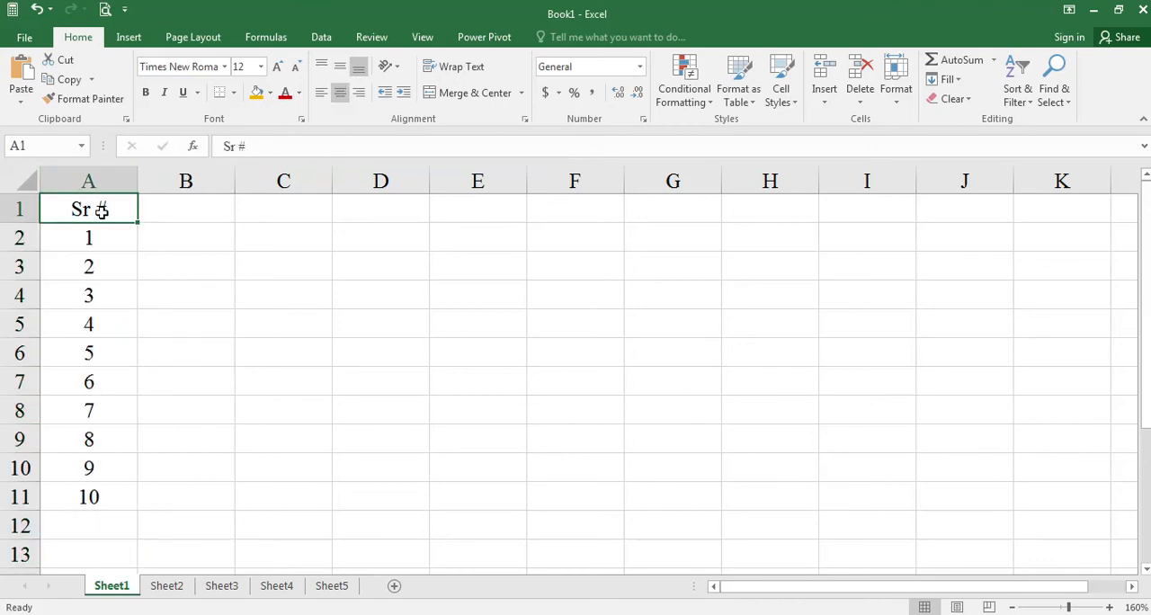
pyautogui.hotkey('ctrl', 'b')
pyautogui.click(3, 209)
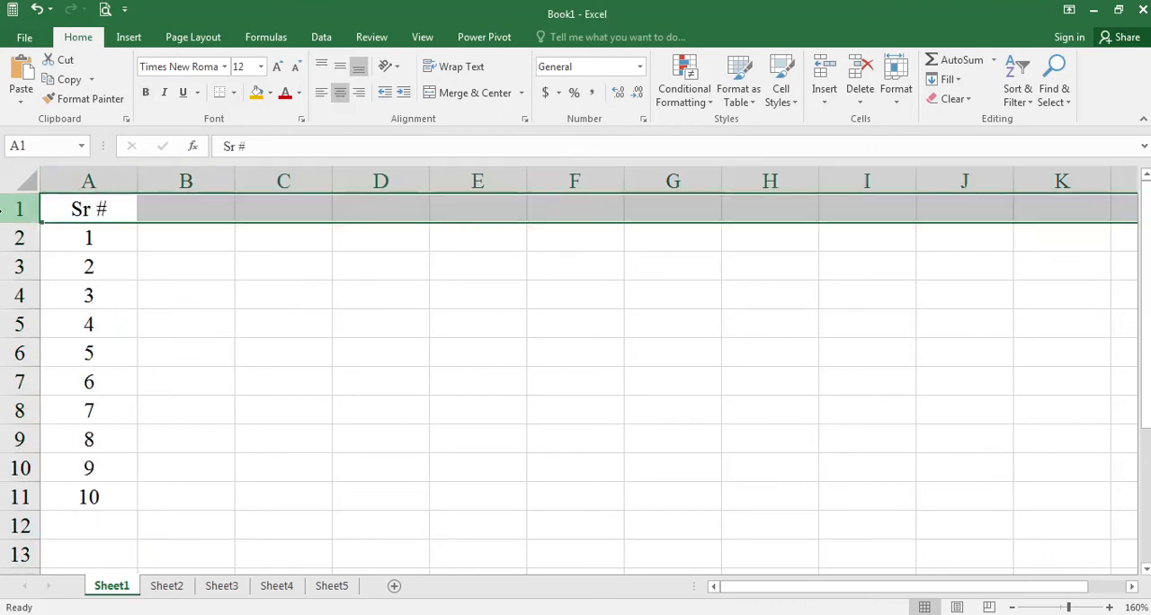
pyautogui.click(352, 236)
# - Check the payroll table's column headings in the Word document and add the heading "Name" in cell B1 of the Excel sheet
pyautogui.hotkey('alt', 'Tab')
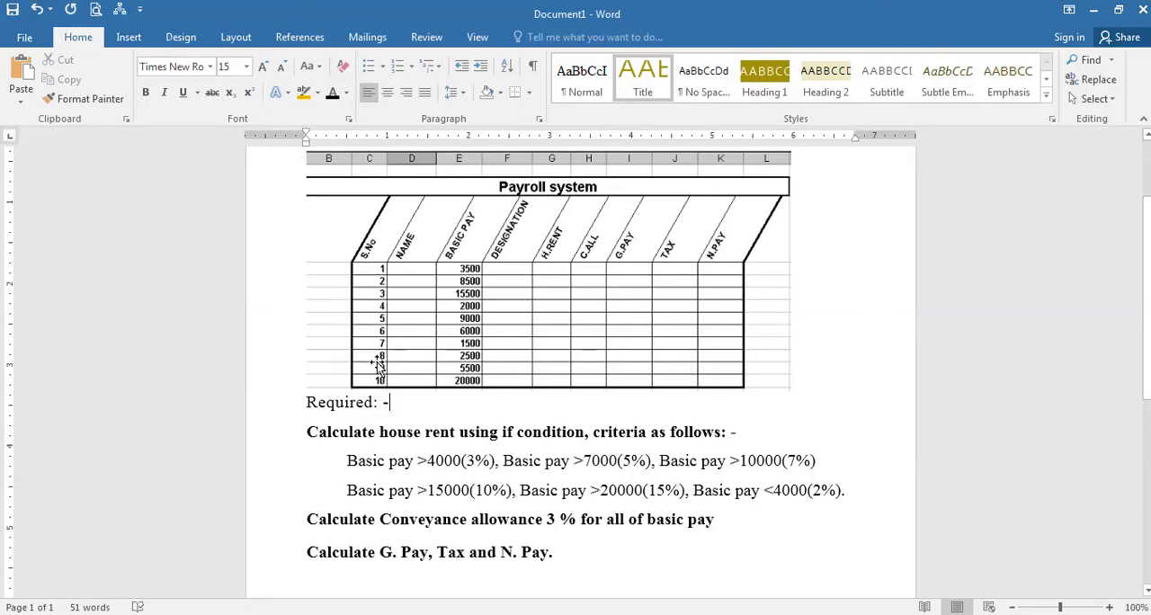
pyautogui.press('alt')
pyautogui.hotkey('alt', 'Tab')
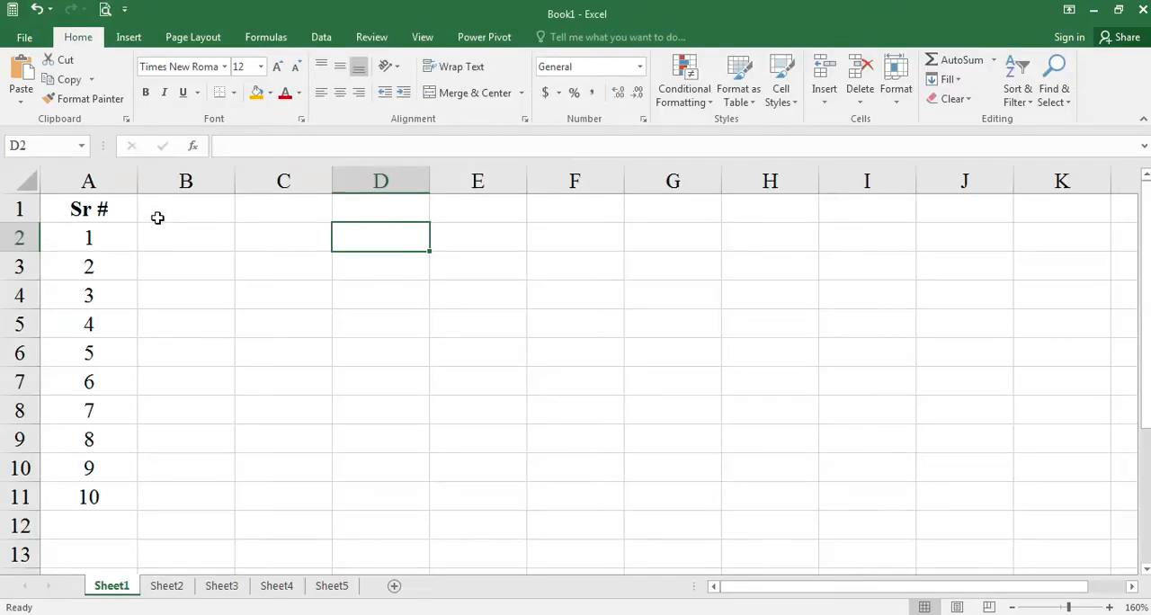
pyautogui.click(159, 216)
pyautogui.write('Name')
pyautogui.press('Tab')
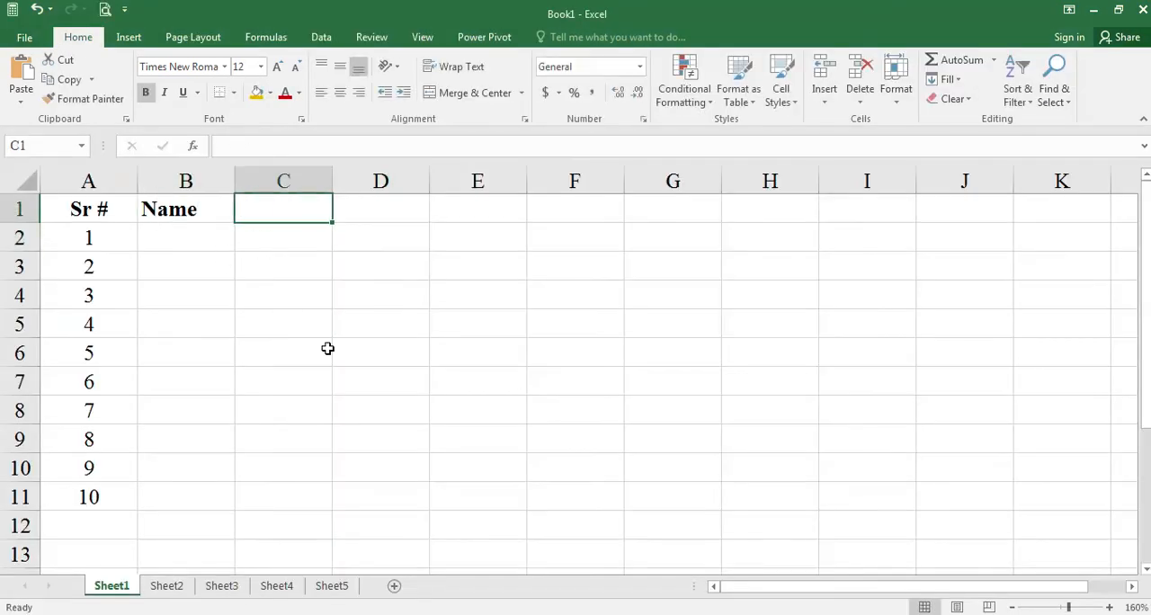
# - Enter the full names of the first two employees in cells B2 and B3
pyautogui.press('Left')
pyautogui.press('Down')
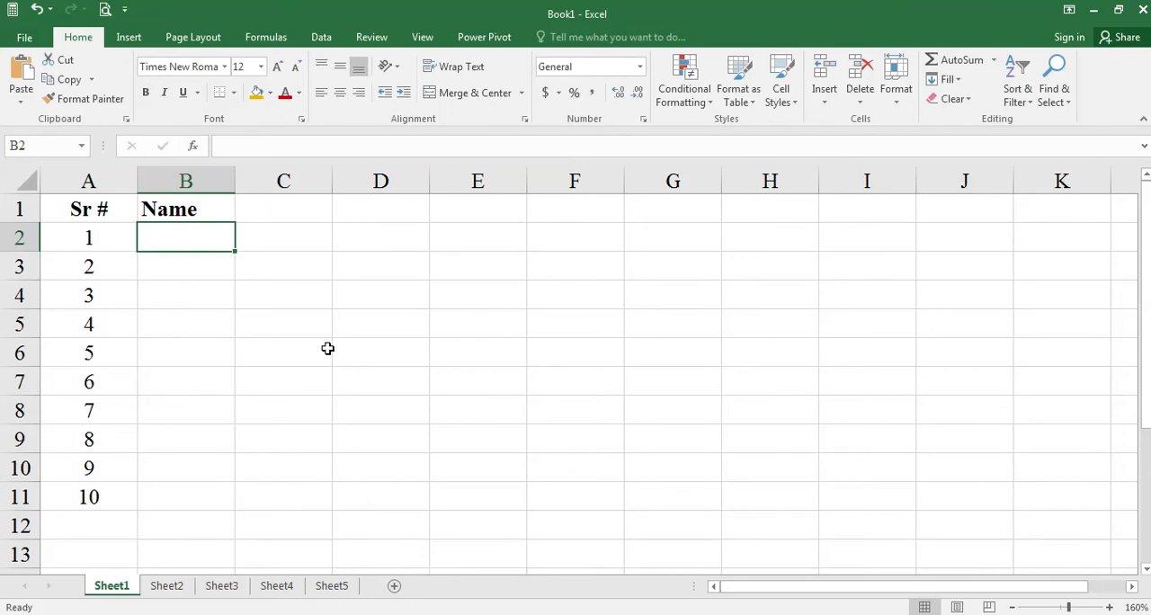
pyautogui.write('Muhammad Ali')
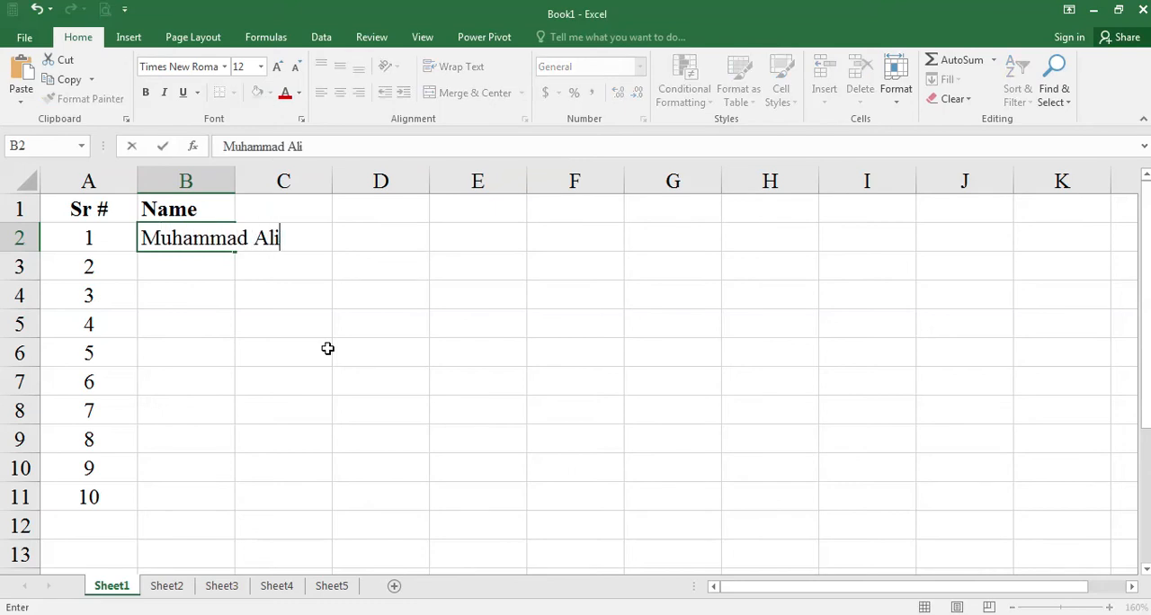
pyautogui.press('Return')
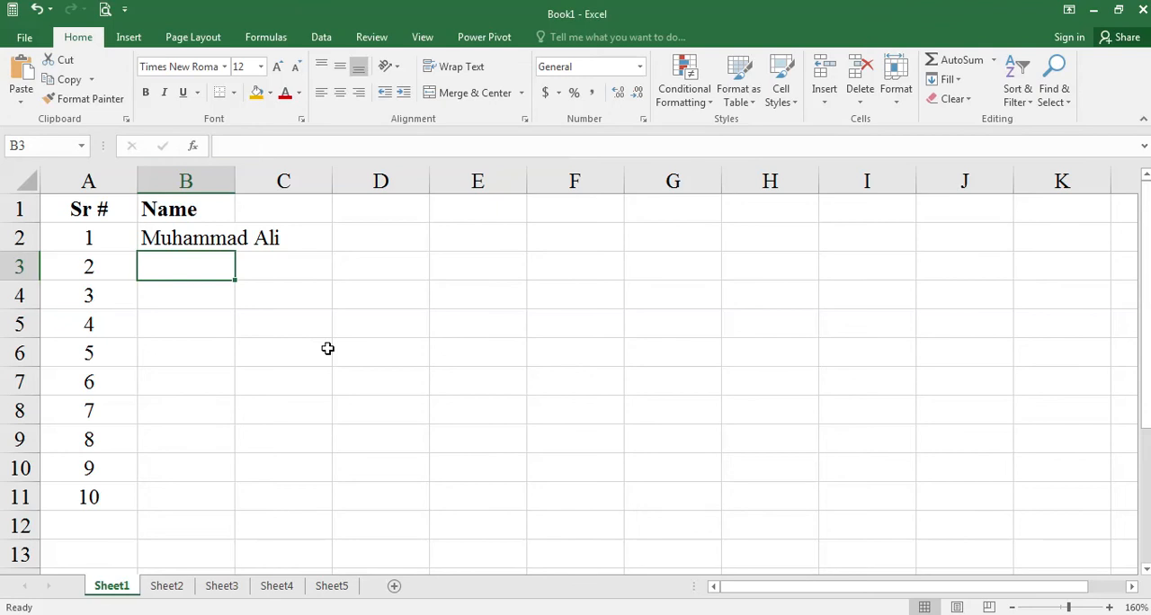
pyautogui.write('Muhammad a')
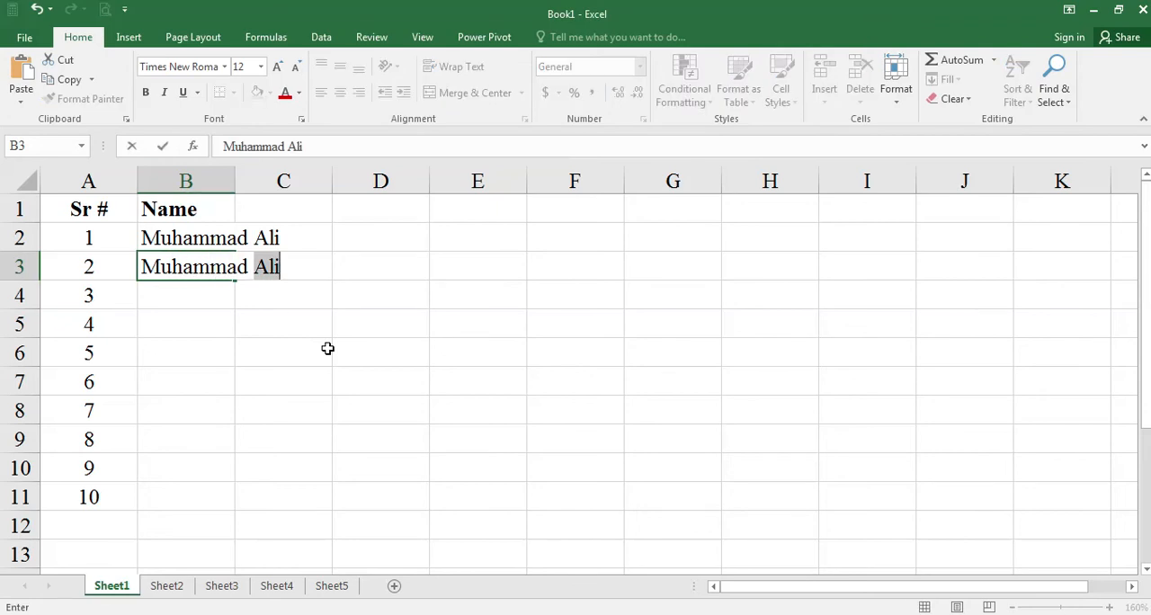
pyautogui.press('BackSpace')
pyautogui.press('BackSpace')
pyautogui.write('Kamran')
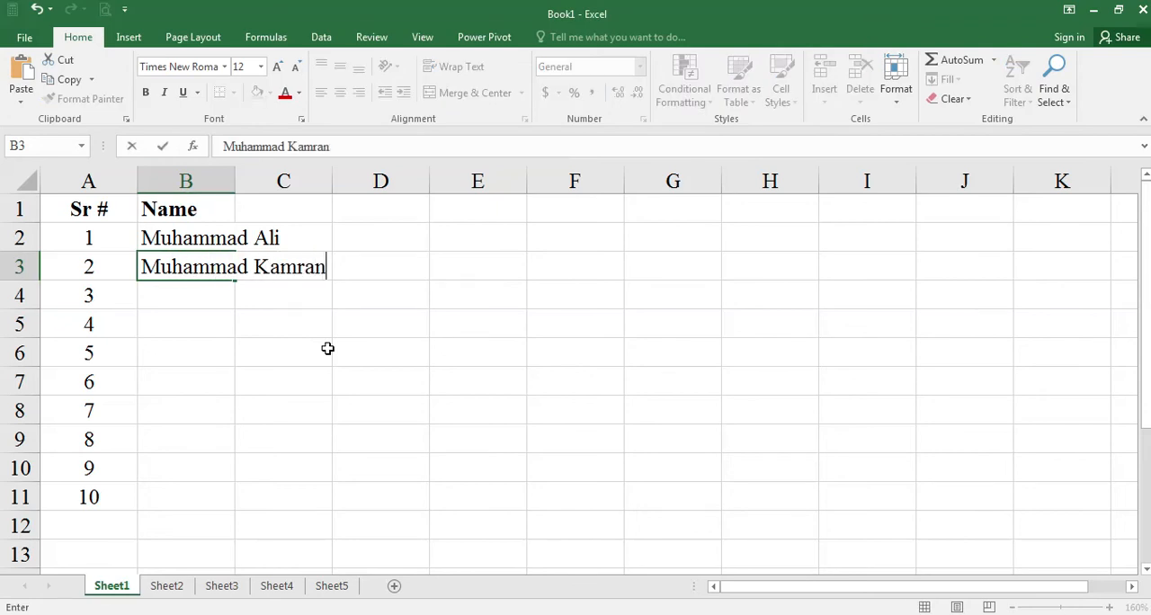
pyautogui.press('Return')
# - Enter the full names of employees 3 to 5 in cells B4:B6
pyautogui.write('Shahi')
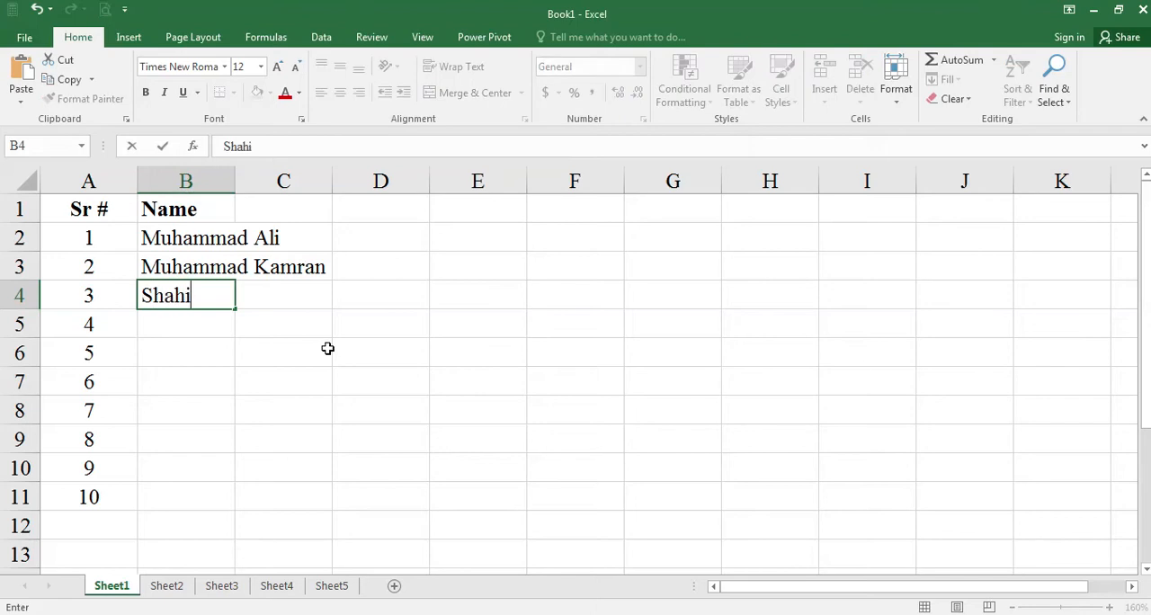
pyautogui.write('d Ali')
pyautogui.press('Return')
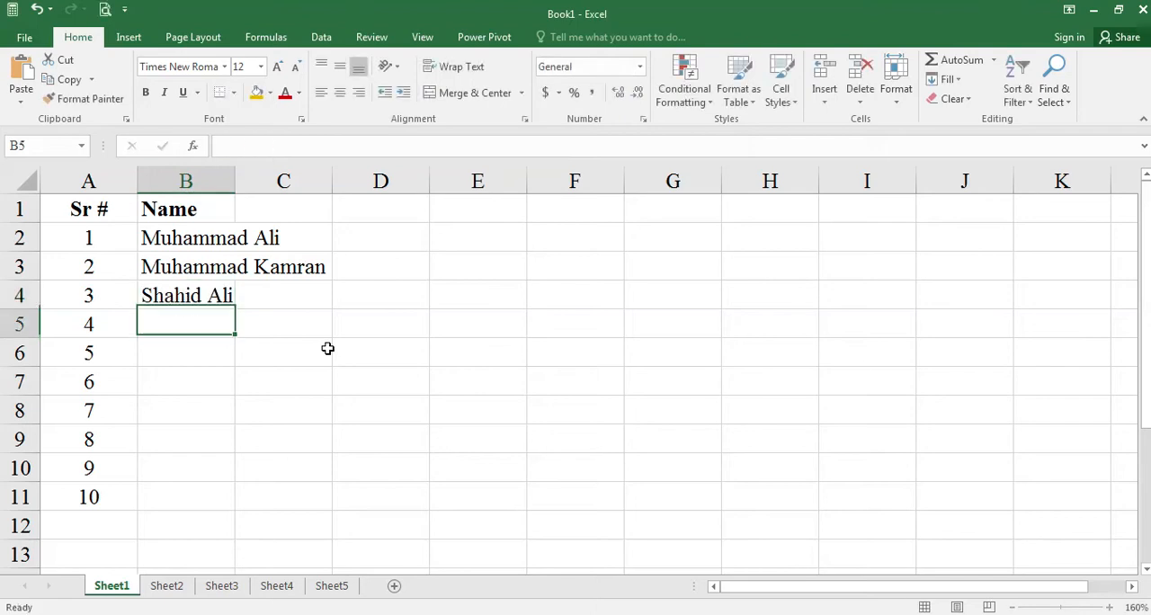
pyautogui.write('Farhan Ali')
pyautogui.press('Return')
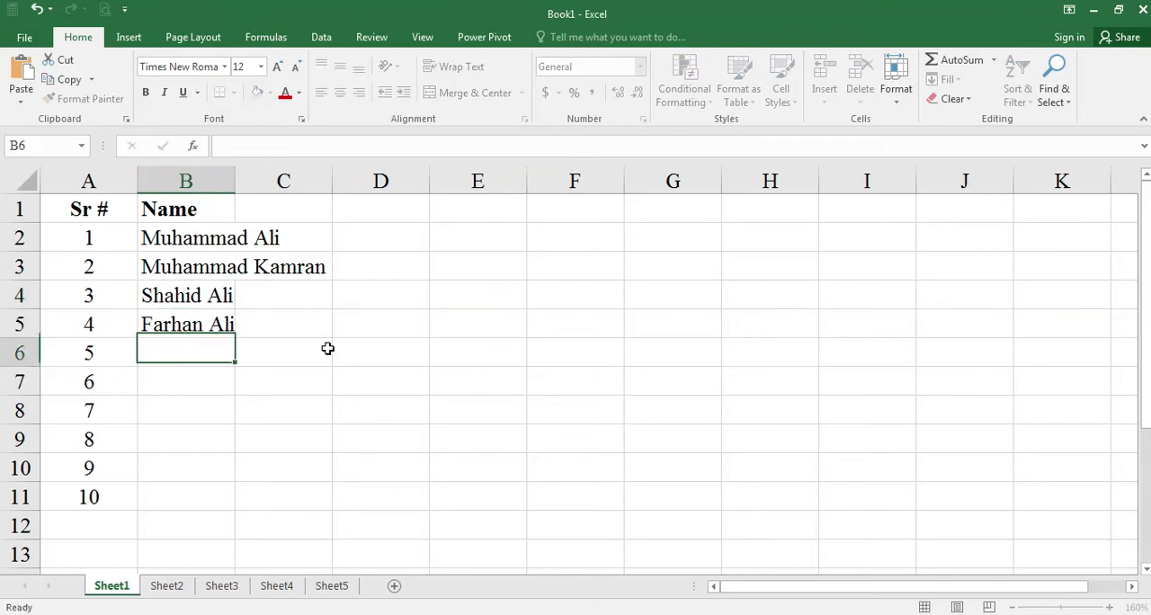
pyautogui.write('Muhammad Qasim')
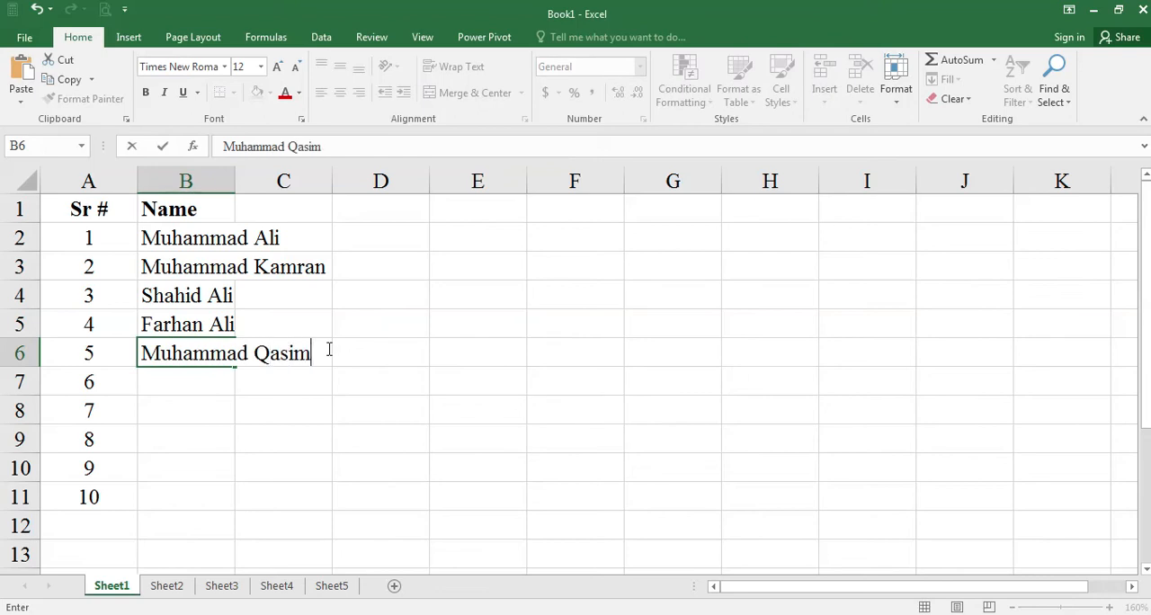
pyautogui.press('Return')
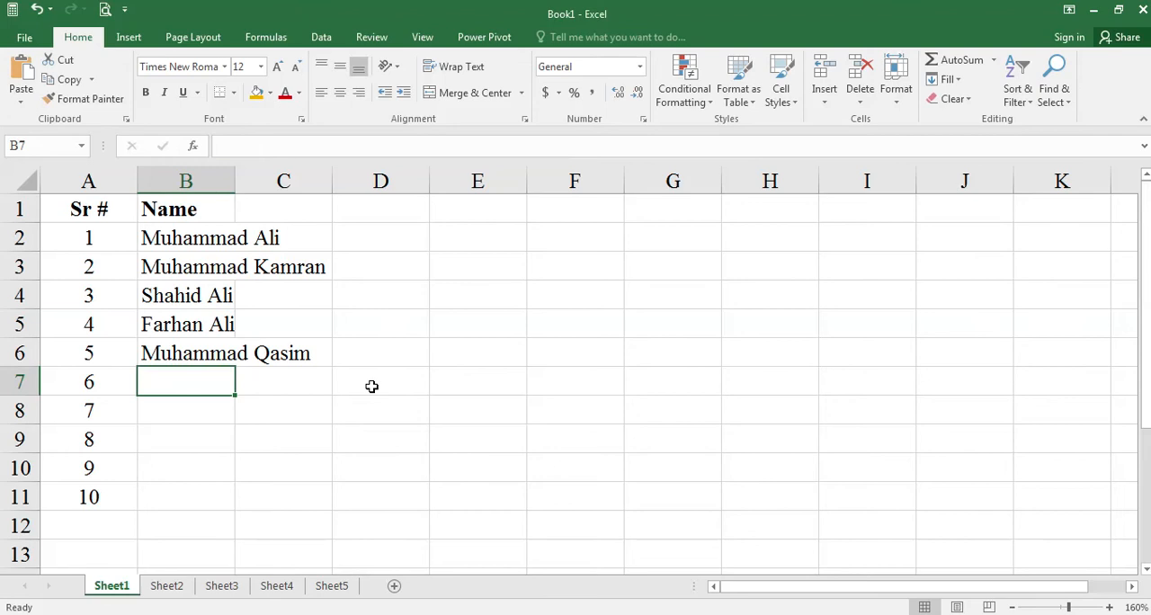
# - Enter the full names of employees 6 to 8 in cells B7:B9
pyautogui.write('Sulem')
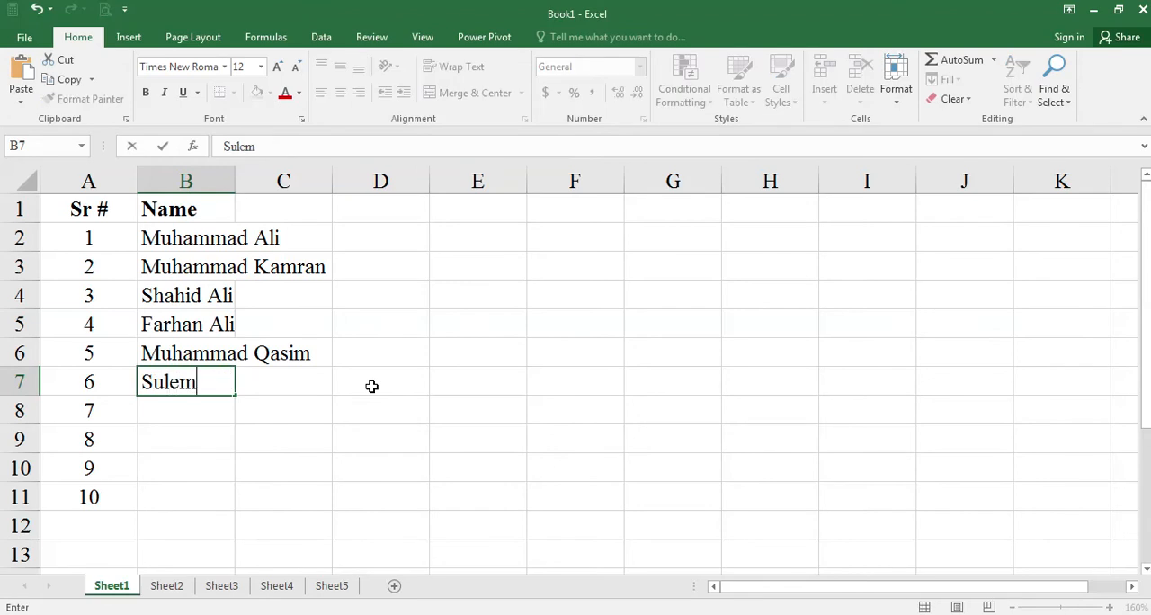
pyautogui.write('an Khalid')
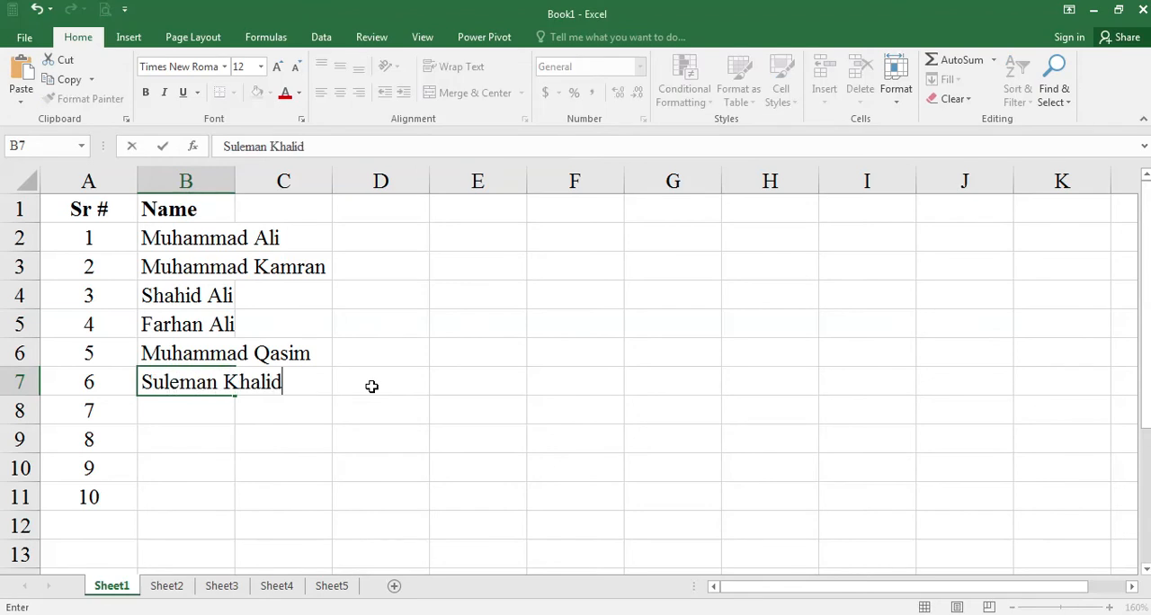
pyautogui.press('Return')
pyautogui.press('BackSpace')
pyautogui.write('Muham')
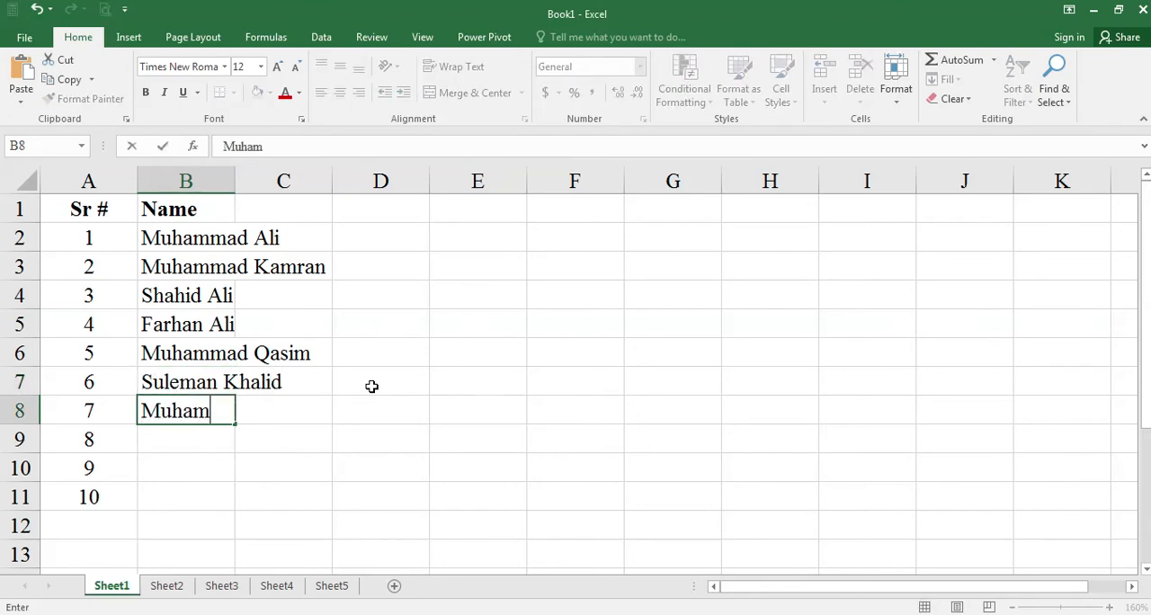
pyautogui.write('mad Rizwan')
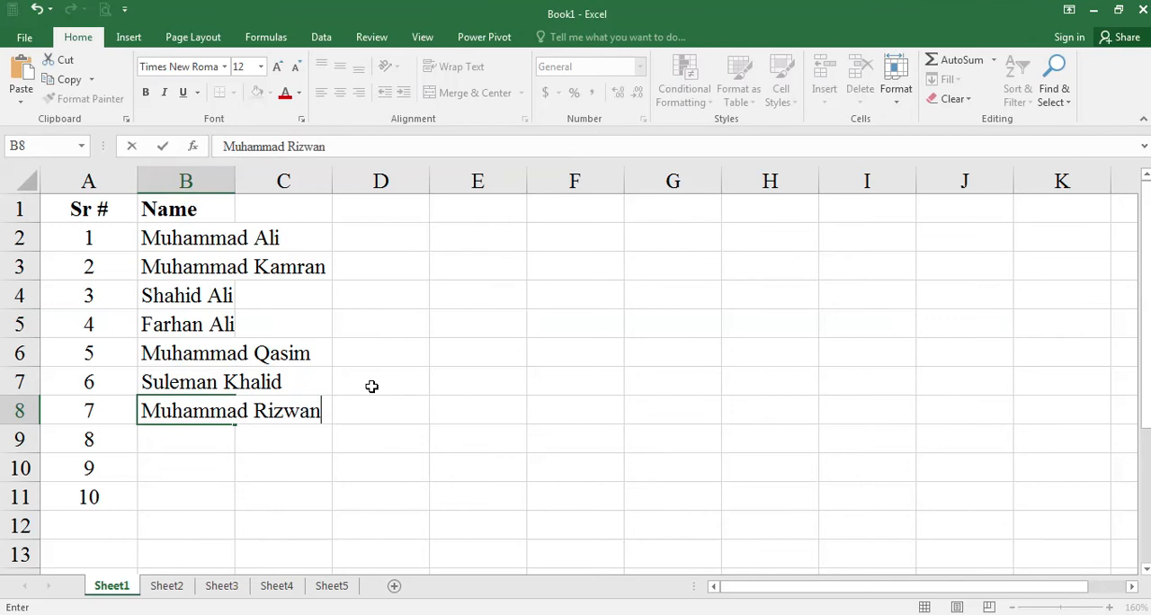
pyautogui.press('Return')
pyautogui.write('Hassa')
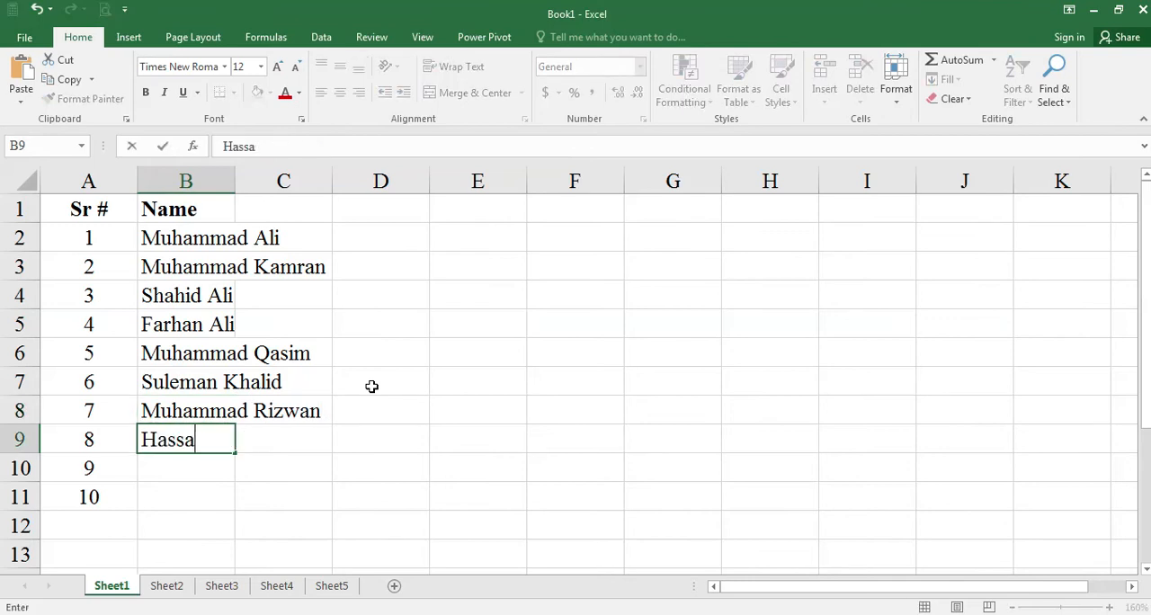
pyautogui.write('n Younas')
pyautogui.press('Return')
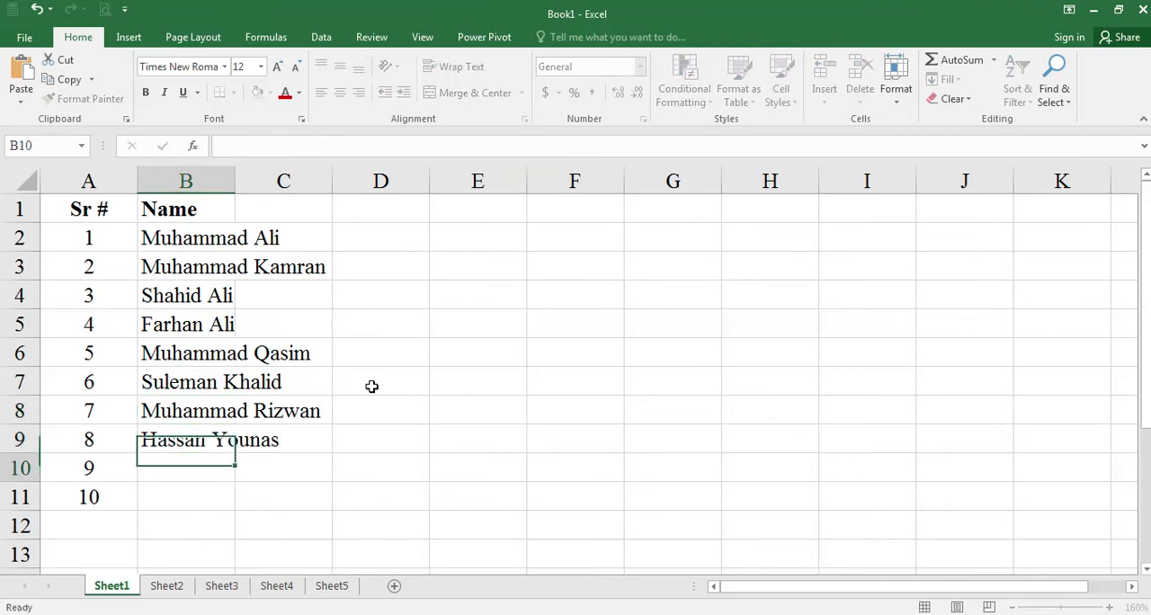
# - Enter the full names of employees 9 and 10 in cells B10 and B11
pyautogui.write('Usa')
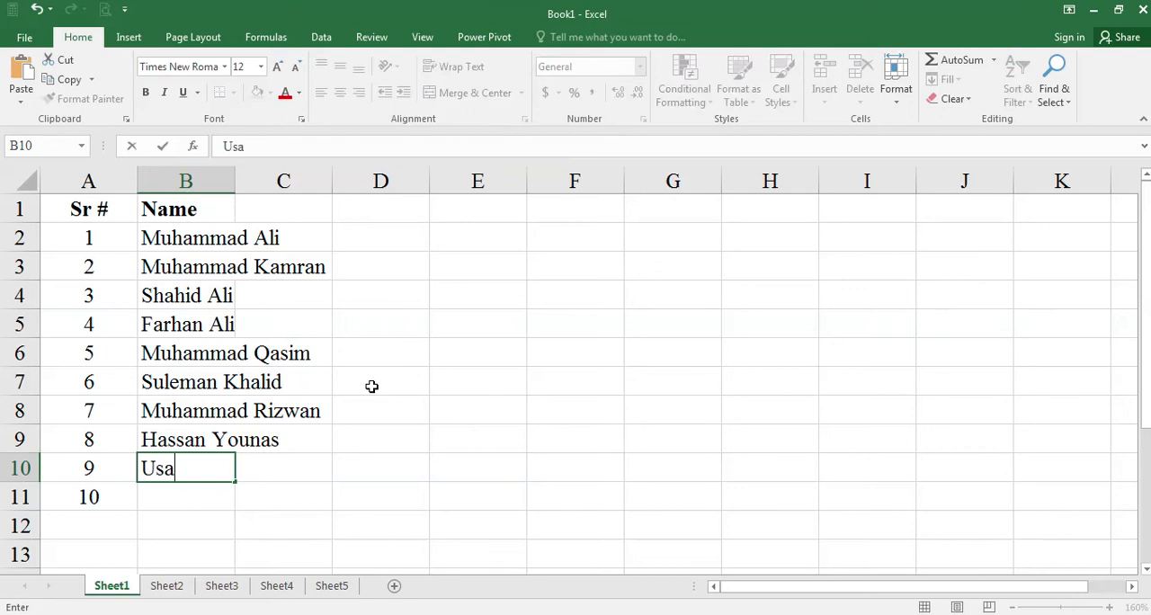
pyautogui.press('BackSpace')
pyautogui.write('man Ali')
pyautogui.press('Return')
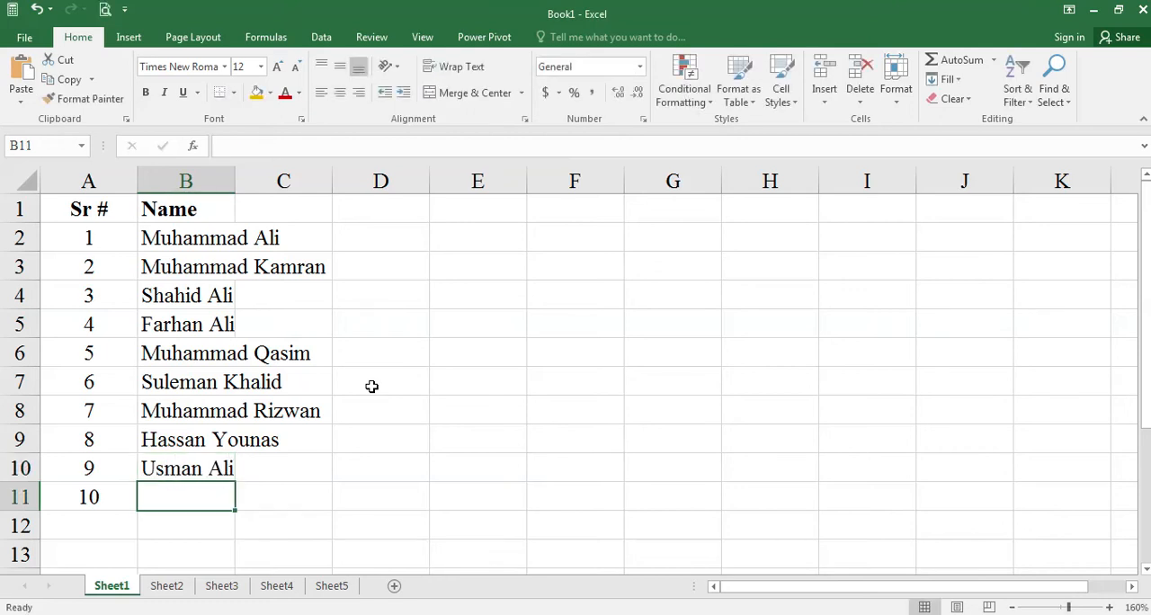
pyautogui.write('Muh')
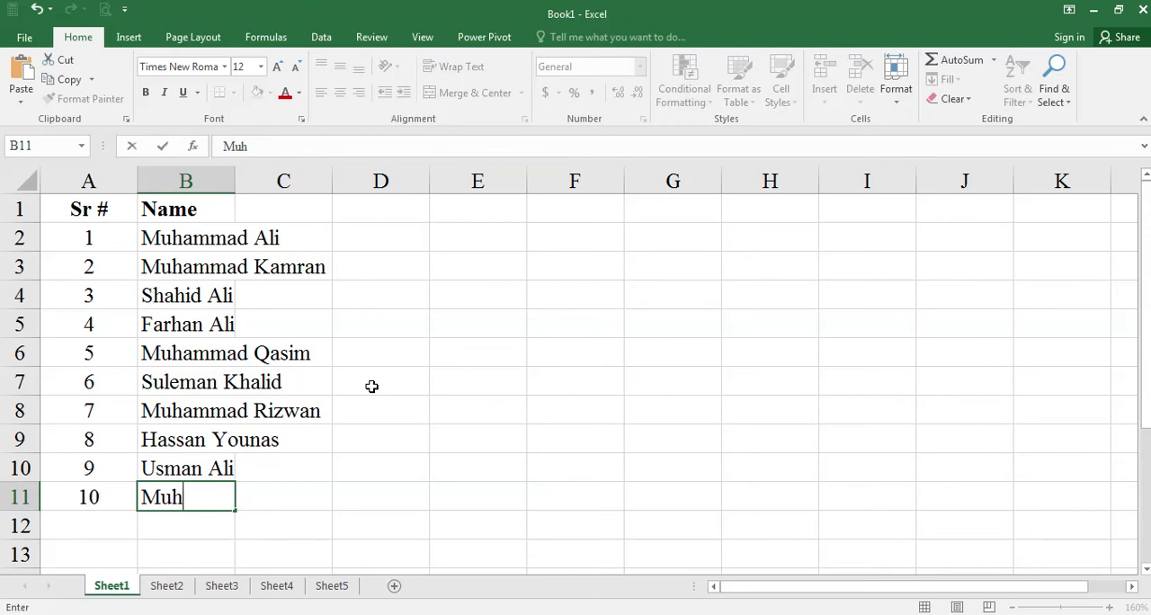
pyautogui.write('ammad NAveed')
pyautogui.press('Return')
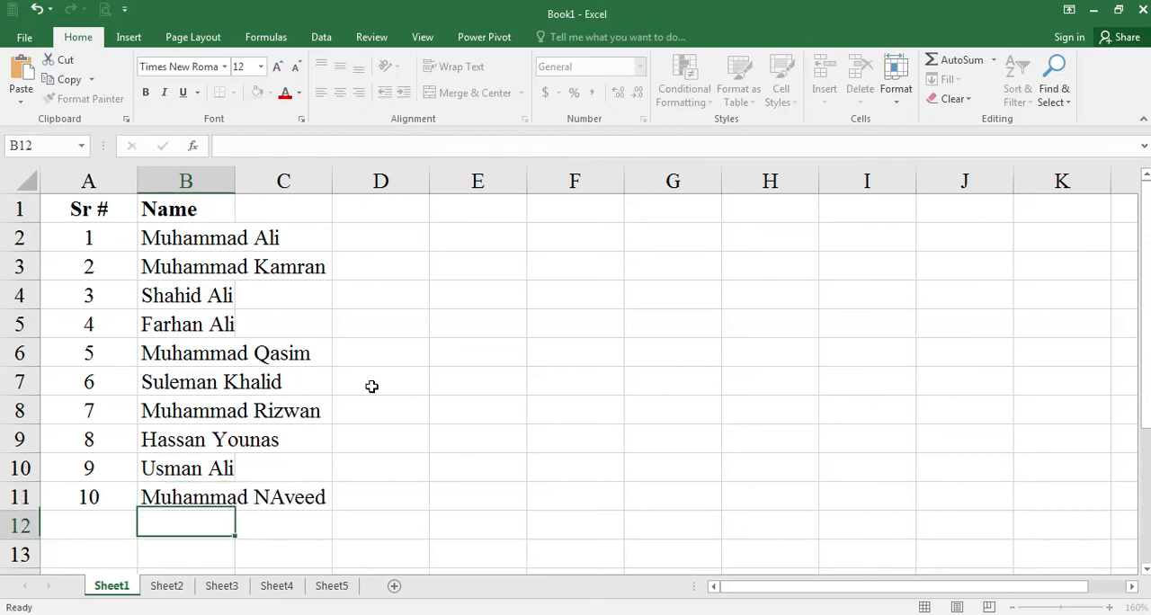
# - Correct the capitalisation of the second name in cell B11 by replacing the capital A with a lowercase a
pyautogui.click(198, 490)
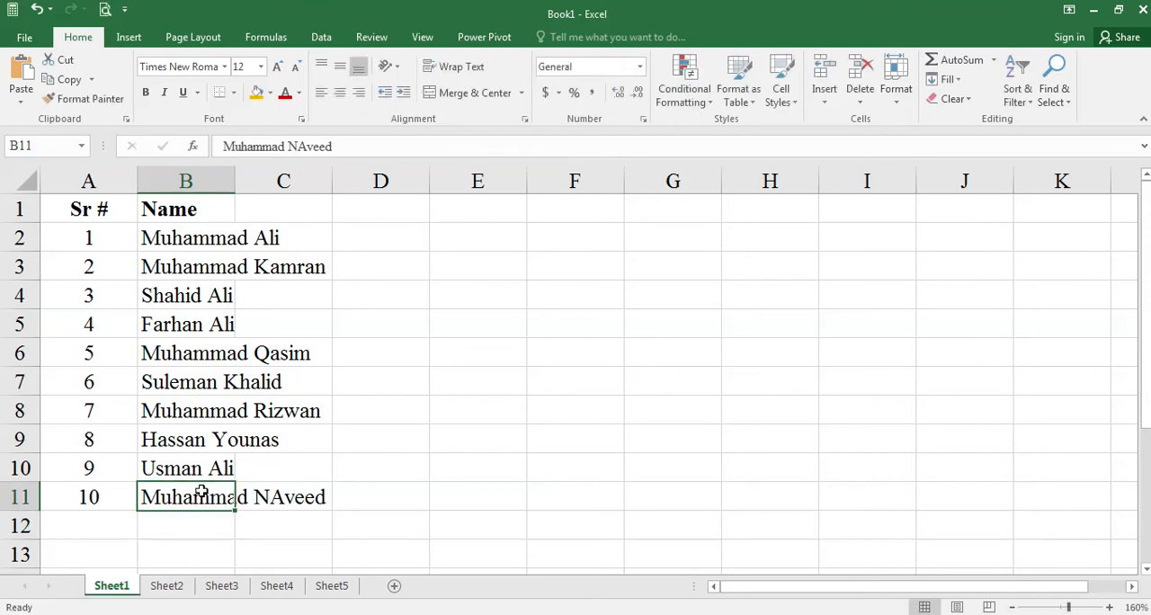
pyautogui.click(307, 149)
pyautogui.press('BackSpace')
pyautogui.write('a')
pyautogui.press('Return')
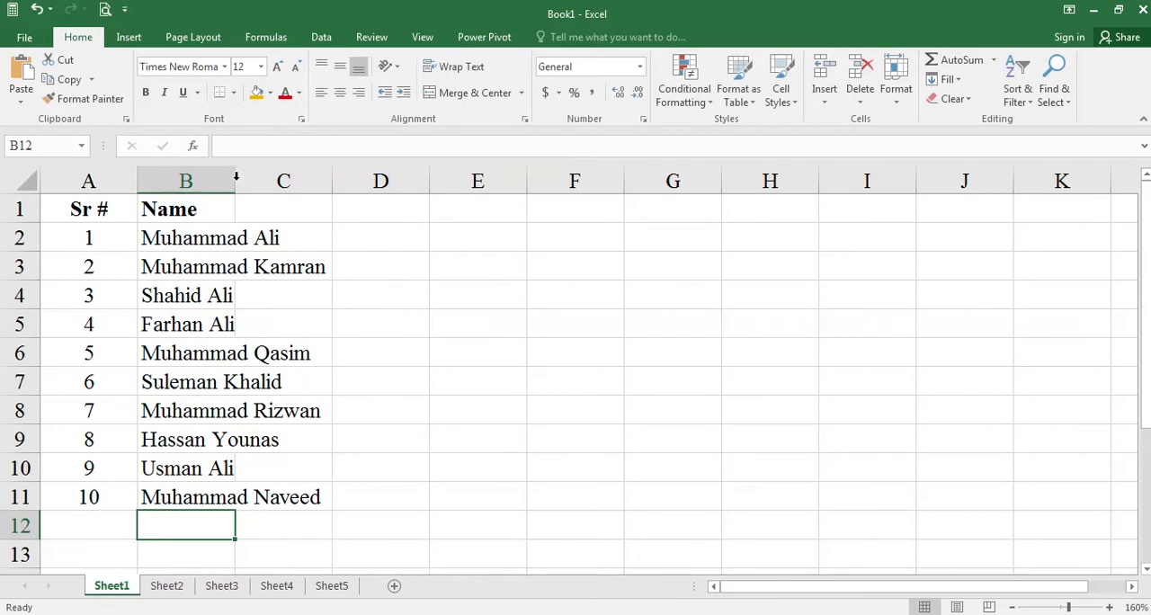
# - Fit the widths of columns A and B to their contents and centre the headings in row 1
pyautogui.moveTo(236, 177); pyautogui.dragTo(332, 177)
pyautogui.click(20, 209)
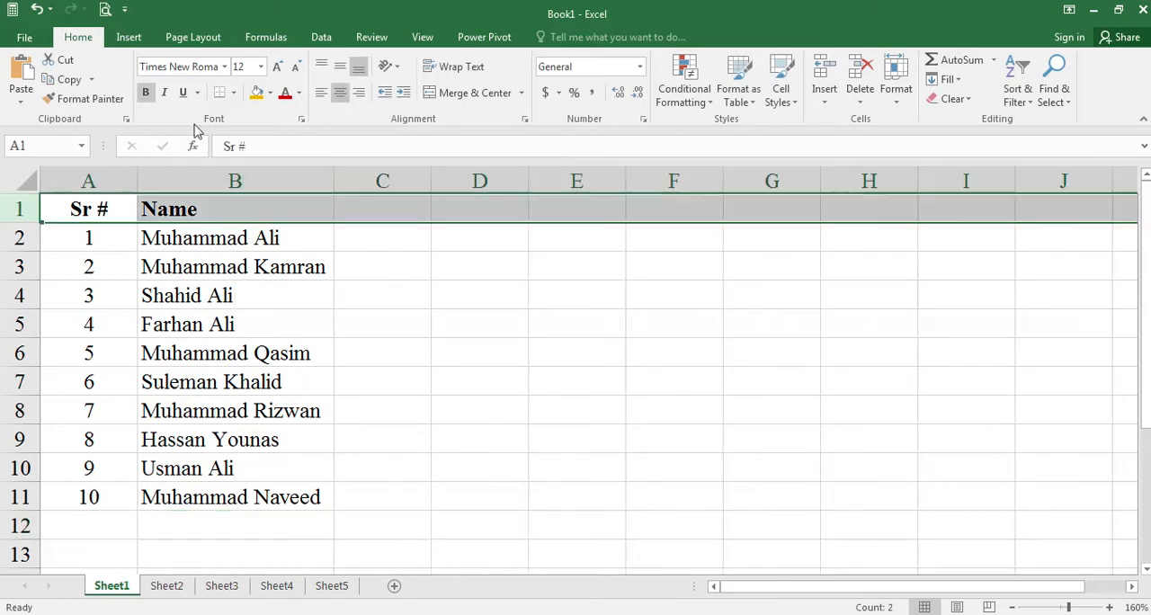
pyautogui.click(345, 96)
pyautogui.click(345, 95)
pyautogui.click(363, 322)
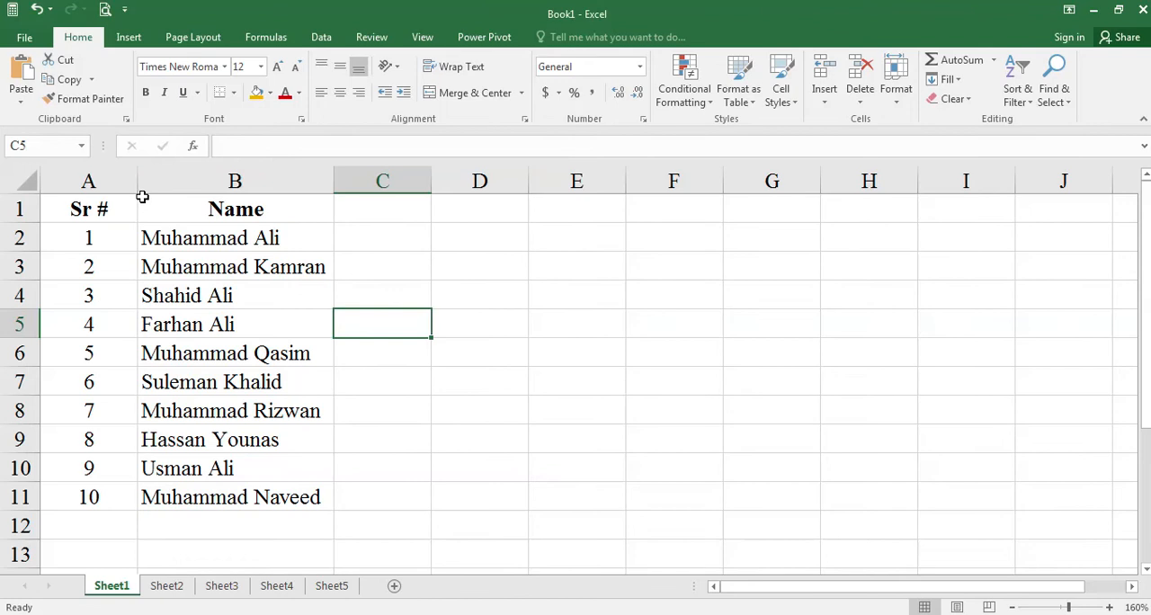
pyautogui.doubleClick(140, 190)
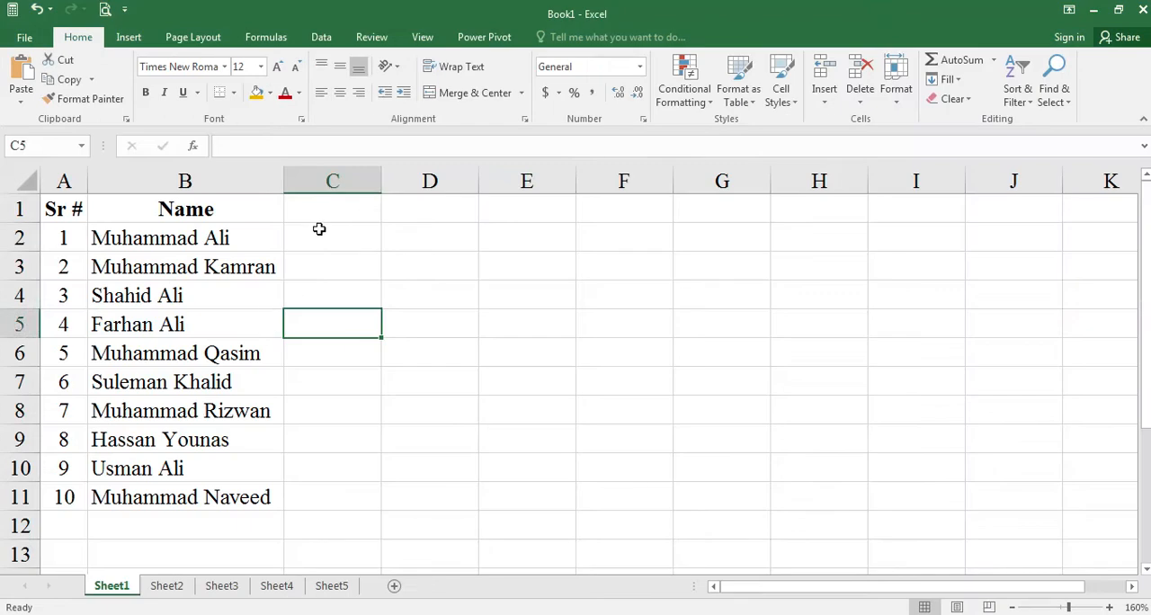
# - Enter the heading "Basic Pay" in cell C1 and check the basic pay column in the Word assignment
pyautogui.click(328, 210)
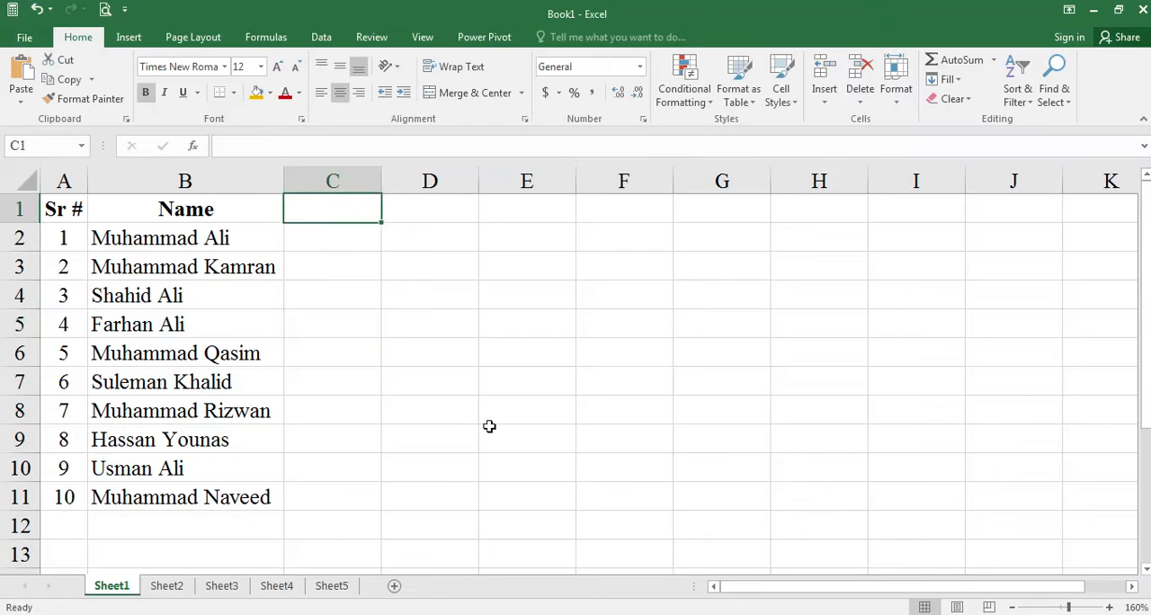
pyautogui.write('Basic Pay')
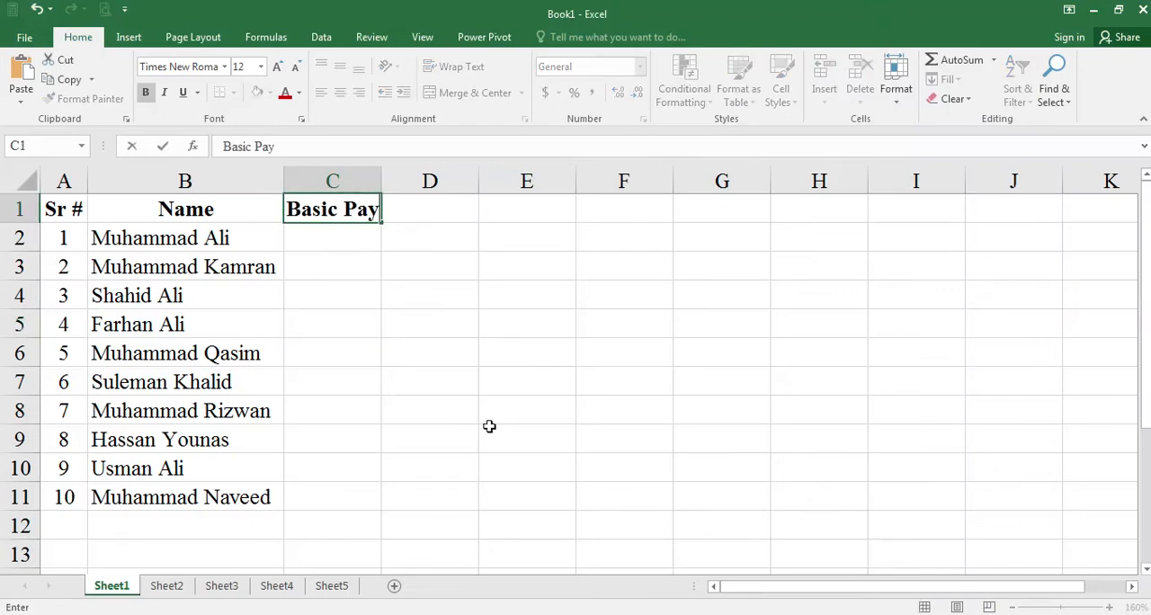
pyautogui.press('Return')
pyautogui.hotkey('alt', 'Tab')
pyautogui.hotkey('alt', 'Tab')
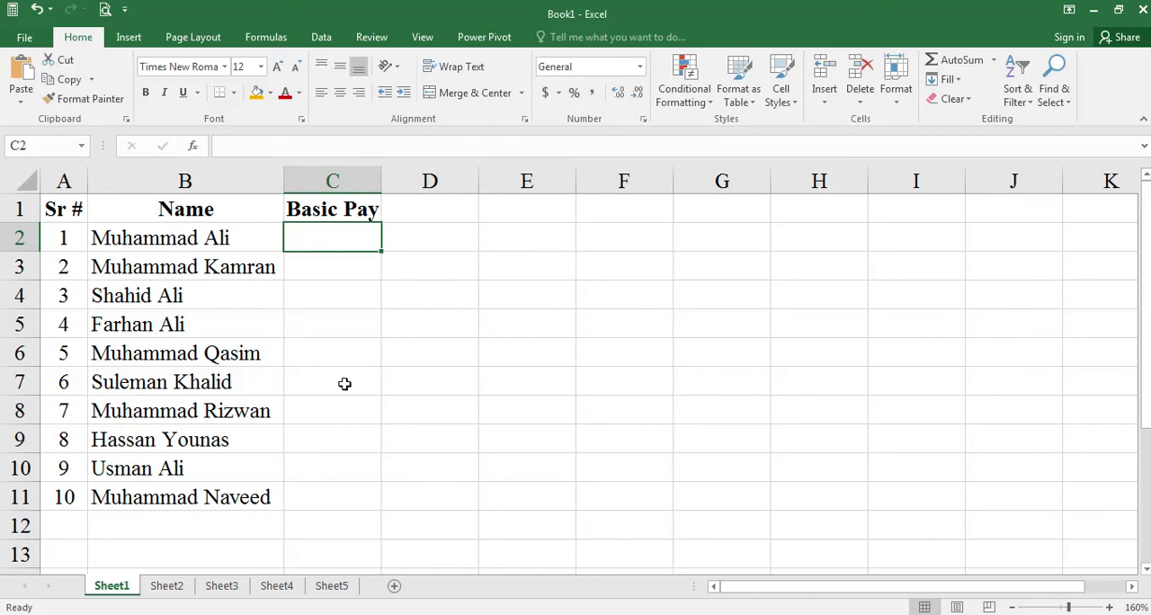
# - Enter the basic pay values 34000, 25000 and 12500 in cells C2:C4
pyautogui.write('34000')
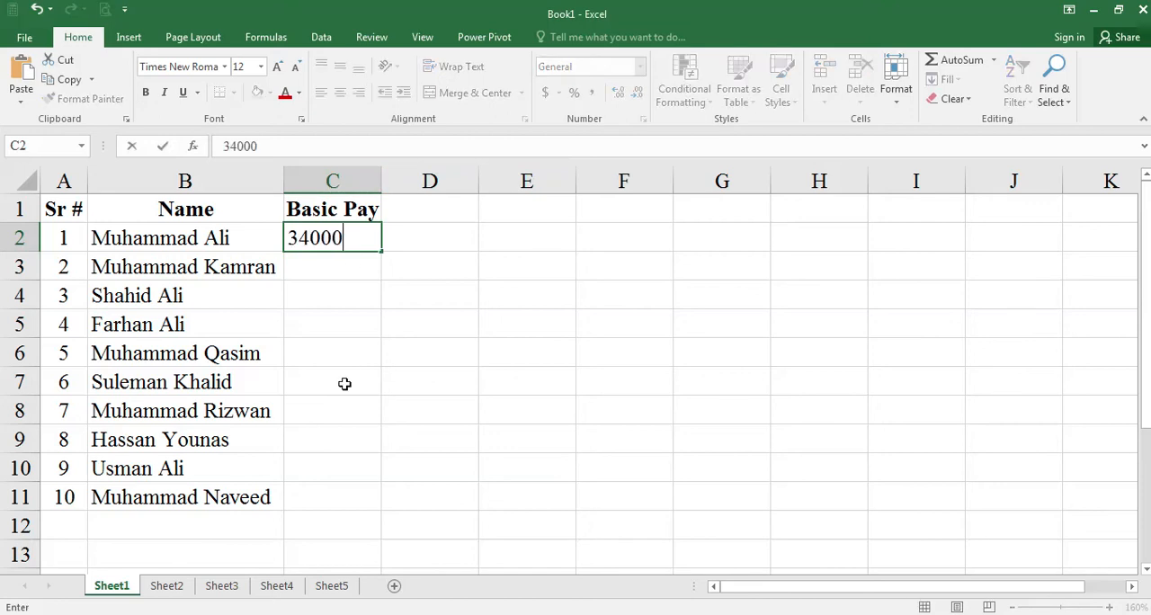
pyautogui.press('Return')
pyautogui.write('25000')
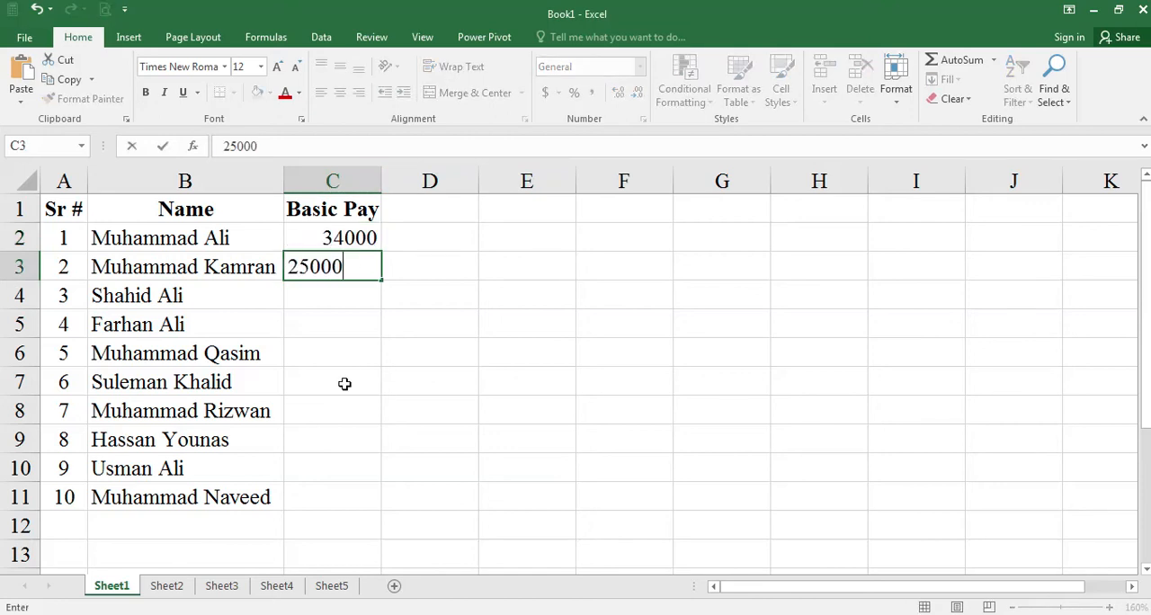
pyautogui.press('Return')
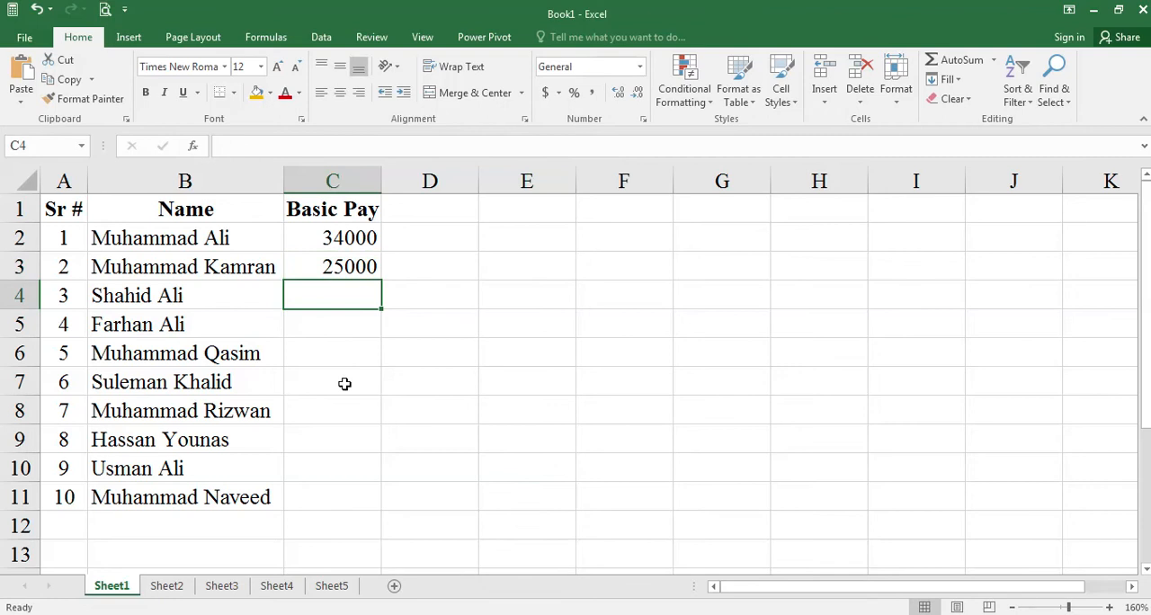
pyautogui.write('12500')
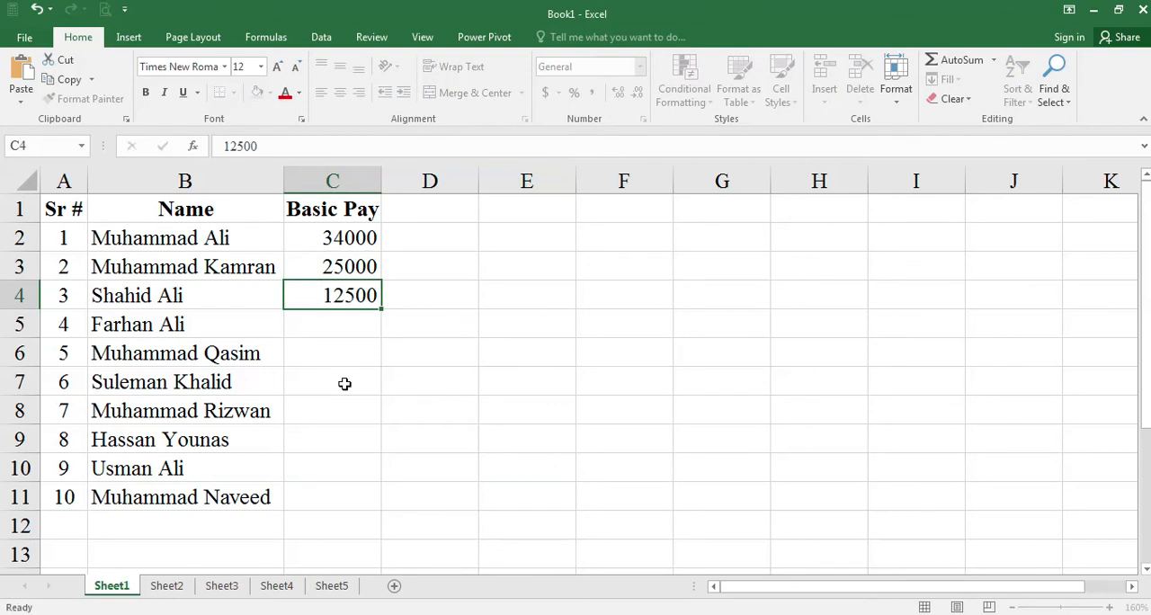
pyautogui.press('Return')
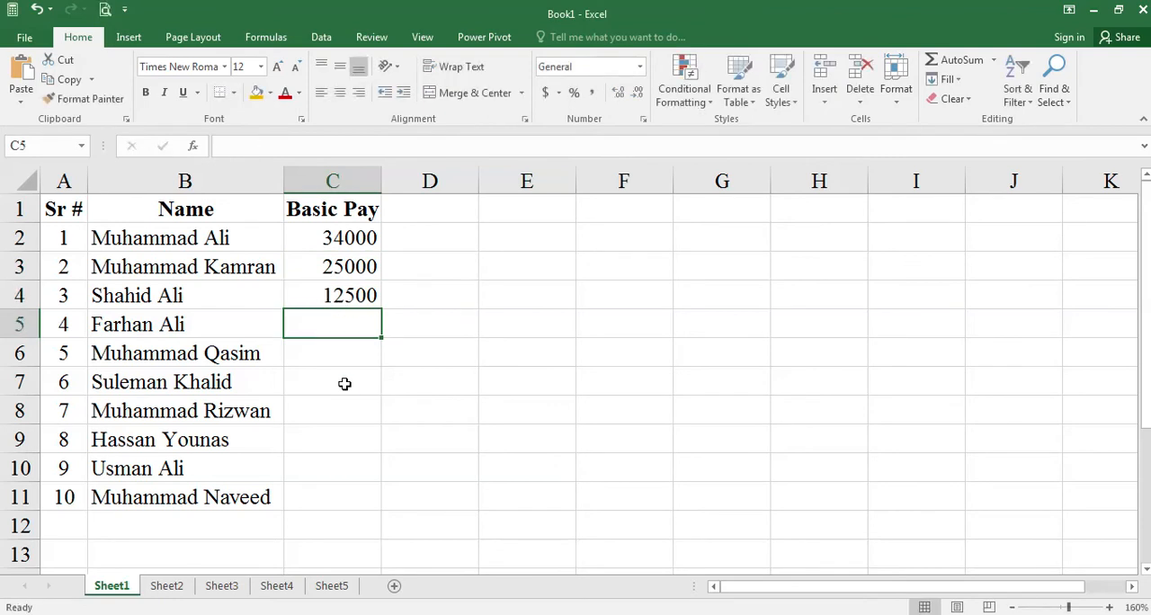
# - Enter the basic pay values 19000, 35000 and 40000 in cells C5:C7
pyautogui.write('9')
pyautogui.press('BackSpace')
pyautogui.write('19000')
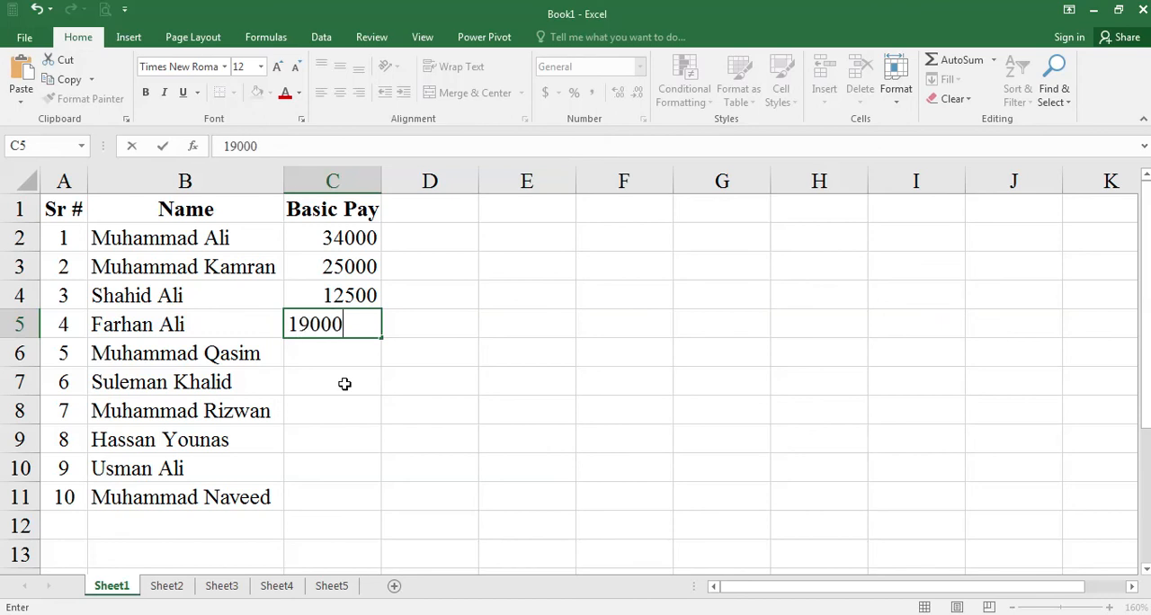
pyautogui.press('Return')
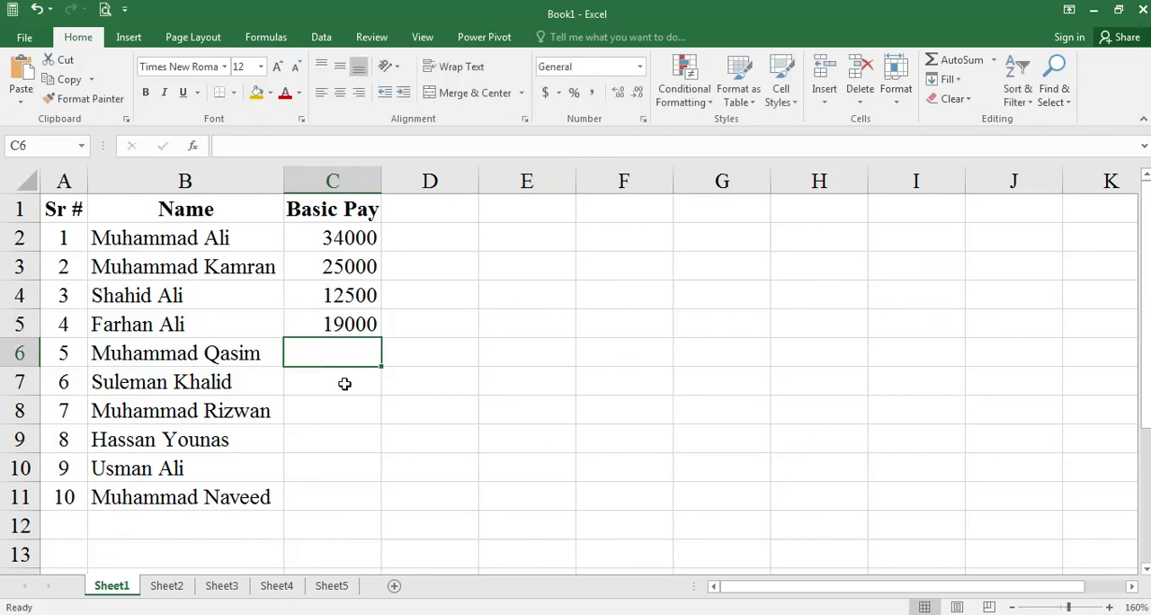
pyautogui.write('35000')
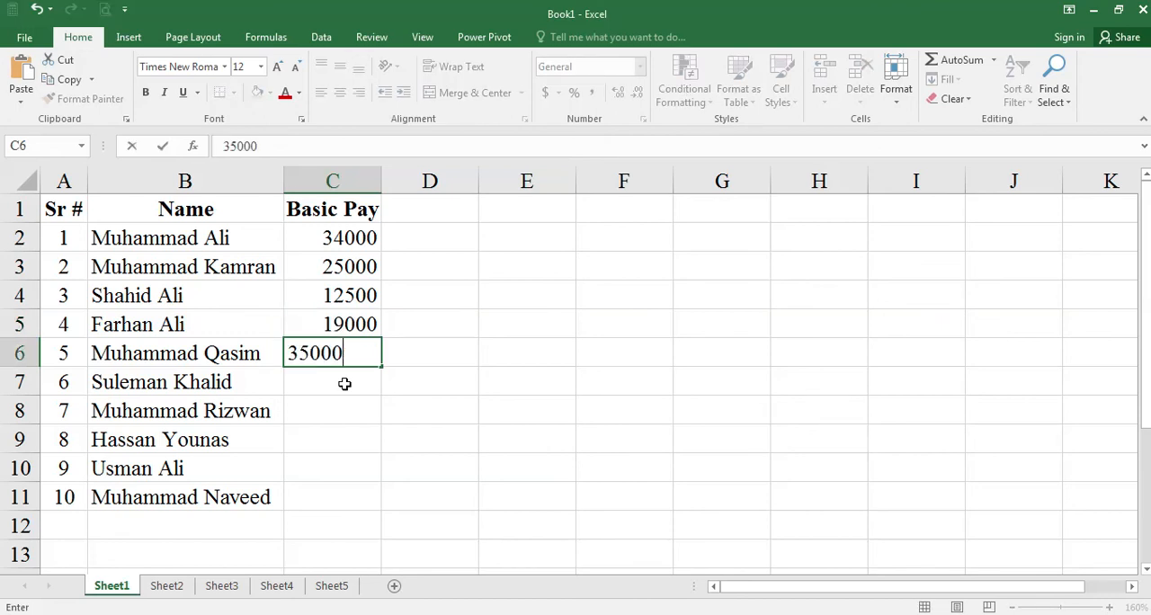
pyautogui.press('Return')
pyautogui.write('40000')
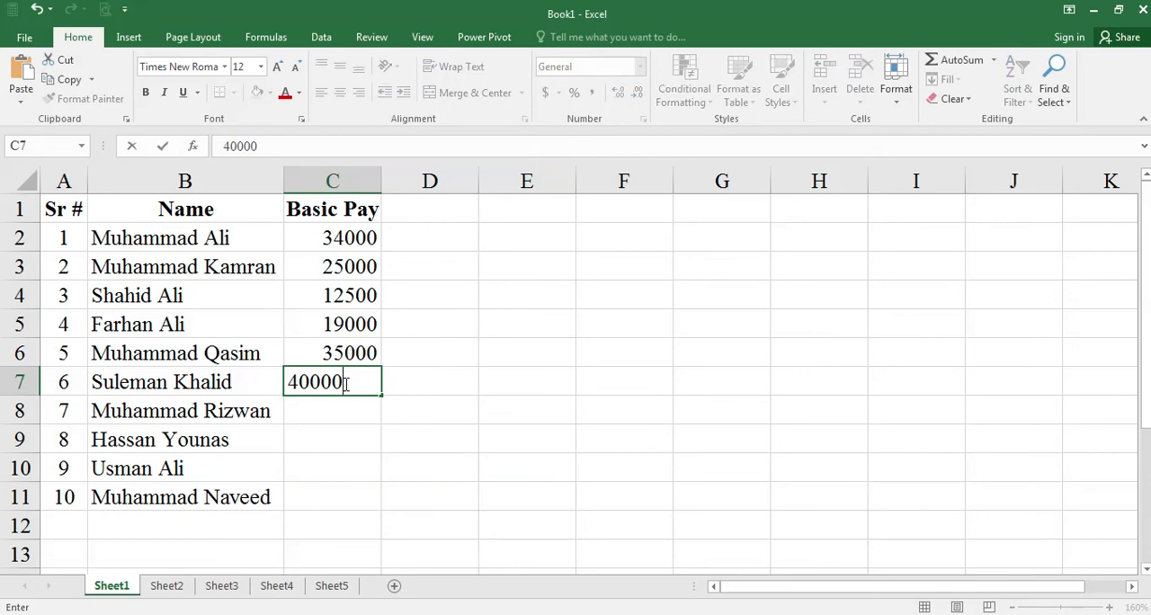
pyautogui.press('Return')
# - Enter the basic pay values 23500 and 17600 in cells C8 and C9
pyautogui.write('23')
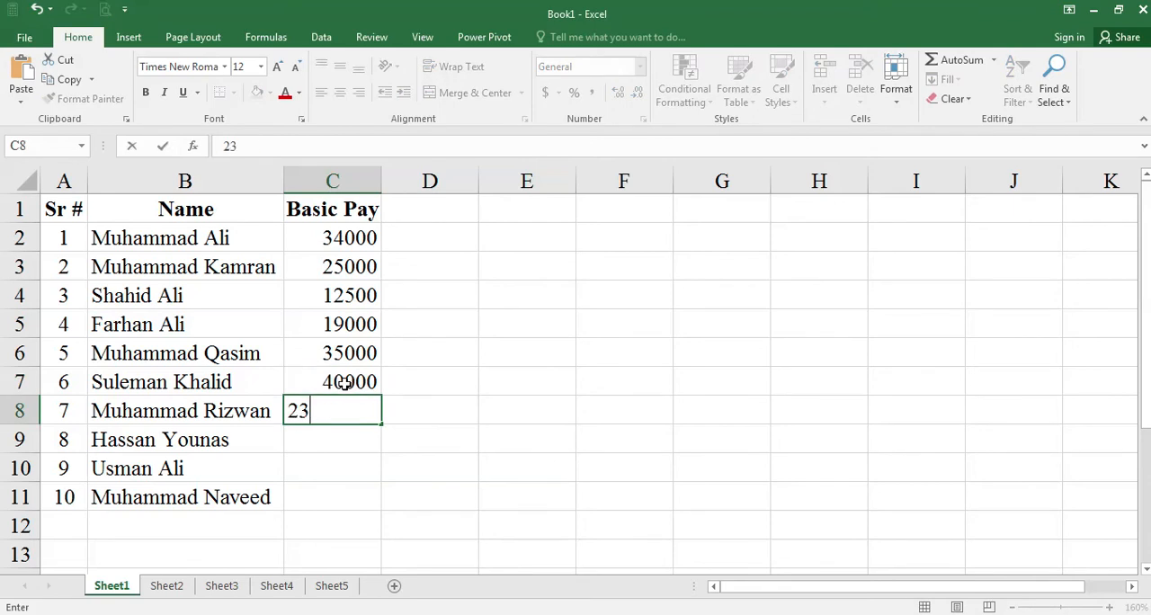
pyautogui.write('500')
pyautogui.press('Return')
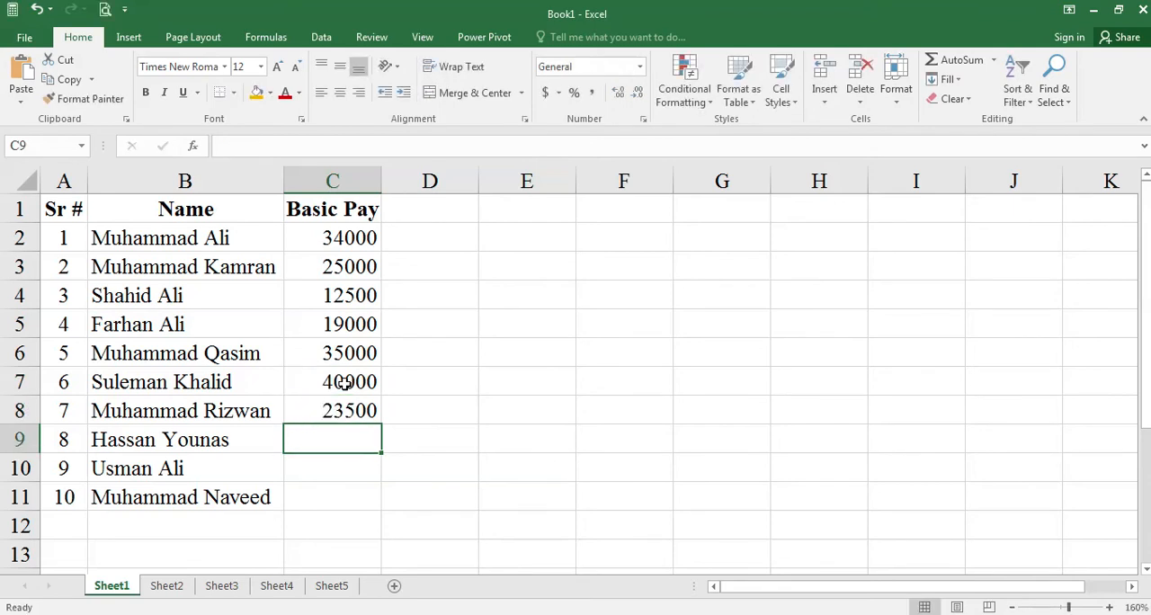
pyautogui.write('9700')
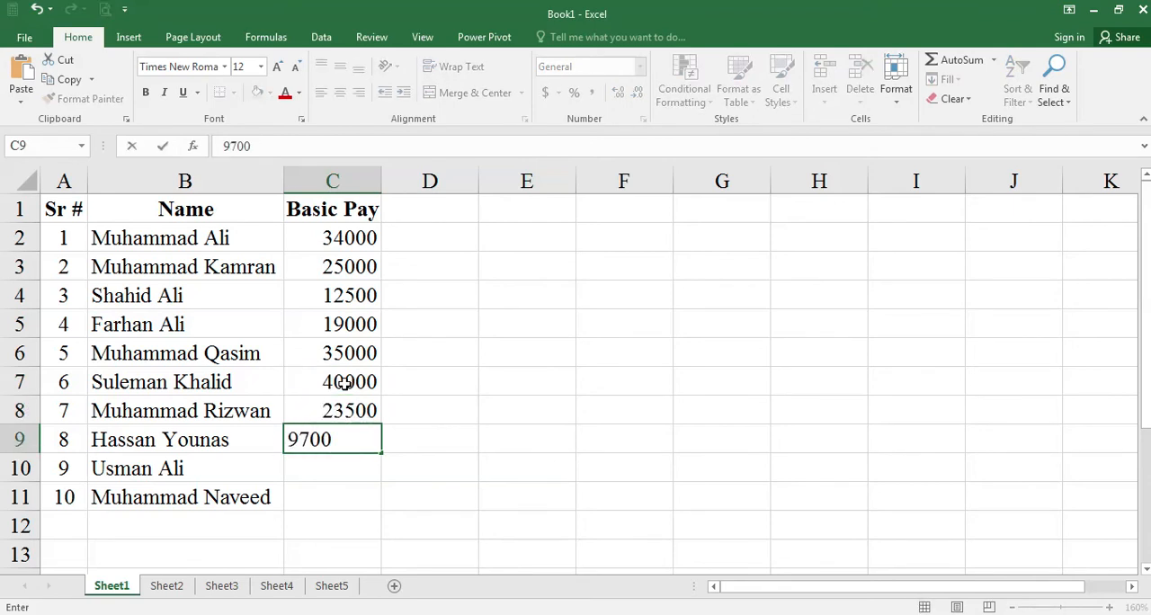
pyautogui.press('BackSpace')
pyautogui.press('BackSpace')
pyautogui.press('BackSpace')
pyautogui.write('17600')
pyautogui.press('Return')
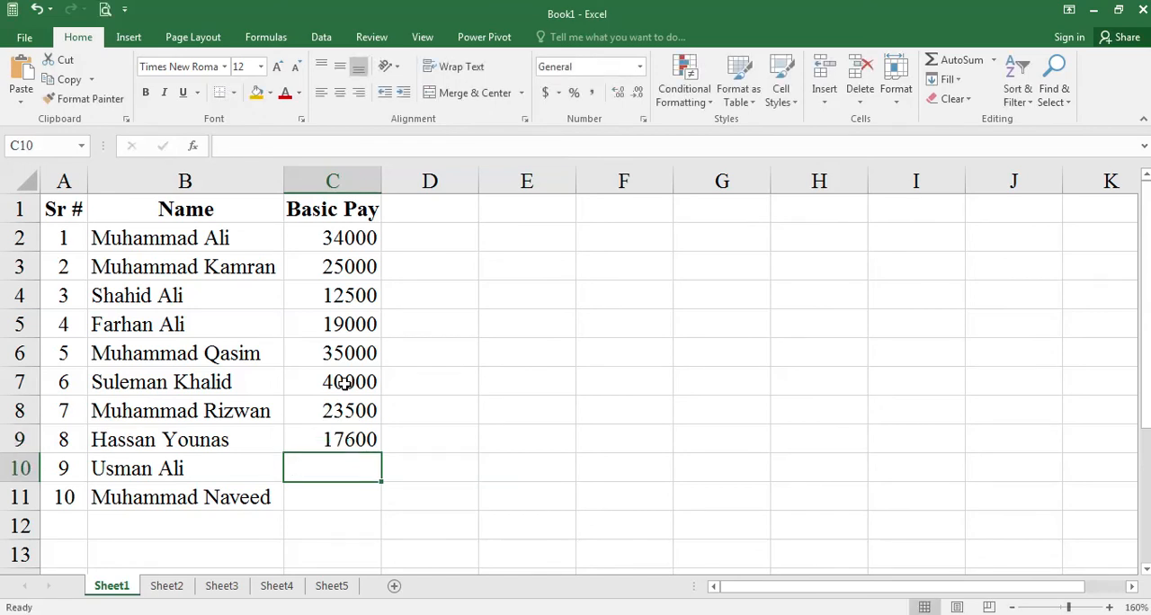
# - Enter the basic pay values 45000 and 34500 in cells C10 and C11
pyautogui.write('45000')
pyautogui.press('Return')
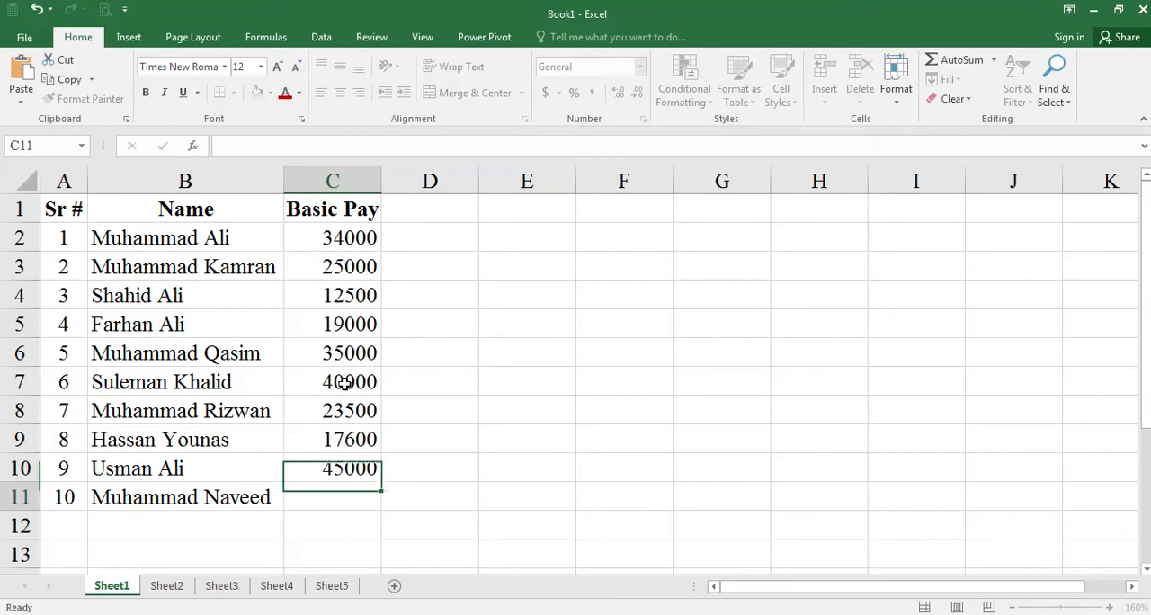
pyautogui.write('3400')
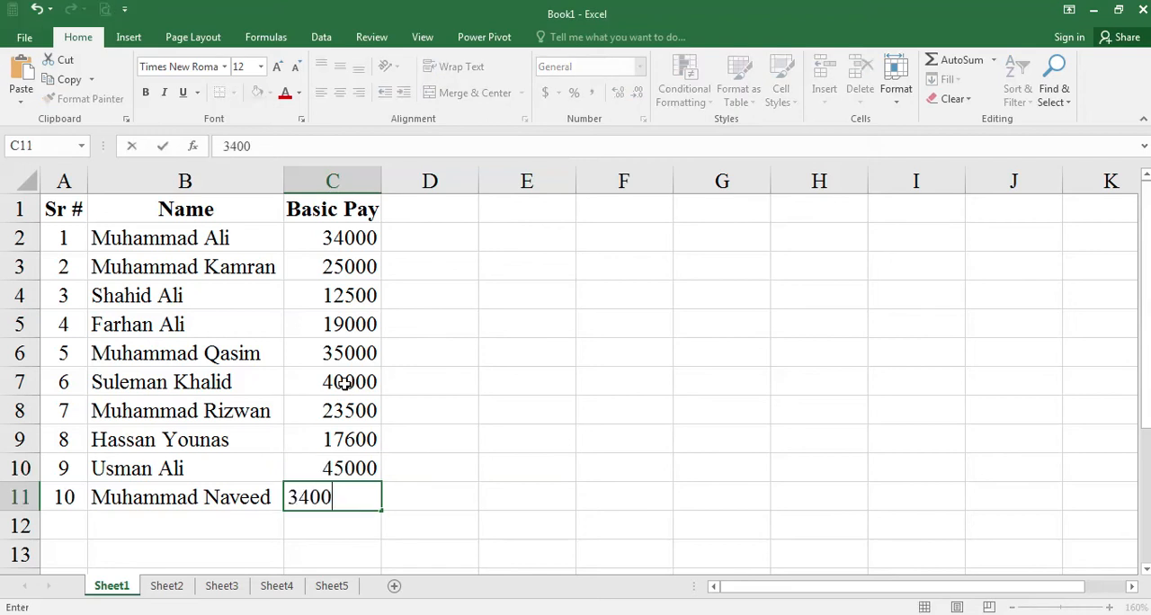
pyautogui.press('BackSpace')
pyautogui.press('BackSpace')
pyautogui.write('500')
pyautogui.press('Return')
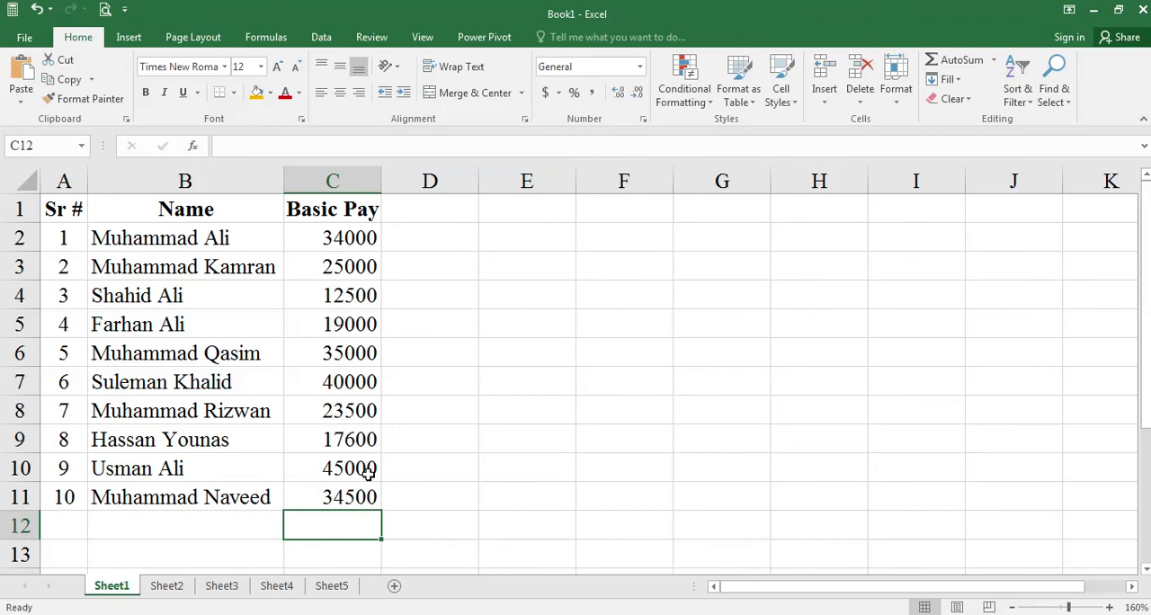
# - Select the basic pay values in C2:C11 and apply the Currency number format
pyautogui.moveTo(352, 241); pyautogui.dragTo(350, 488)
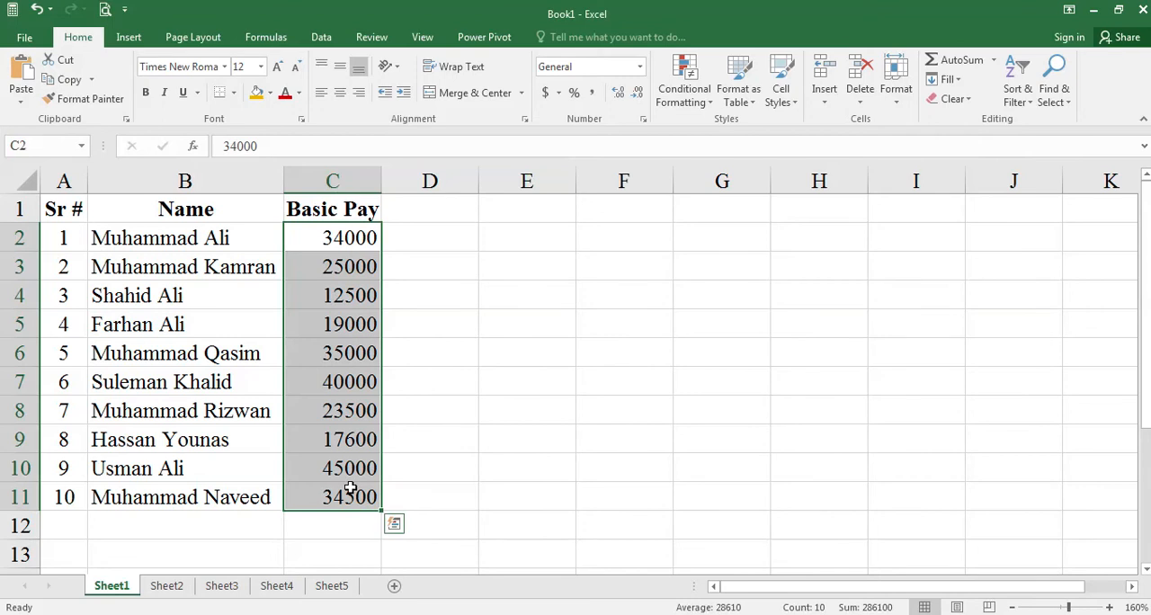
pyautogui.click(641, 67)
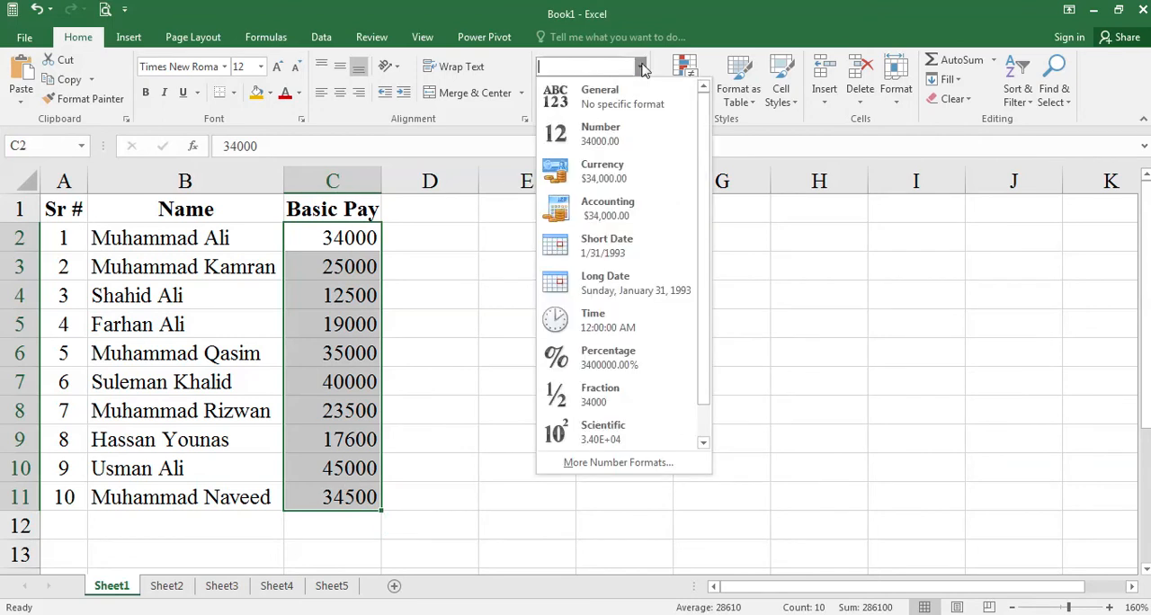
pyautogui.click(630, 171)
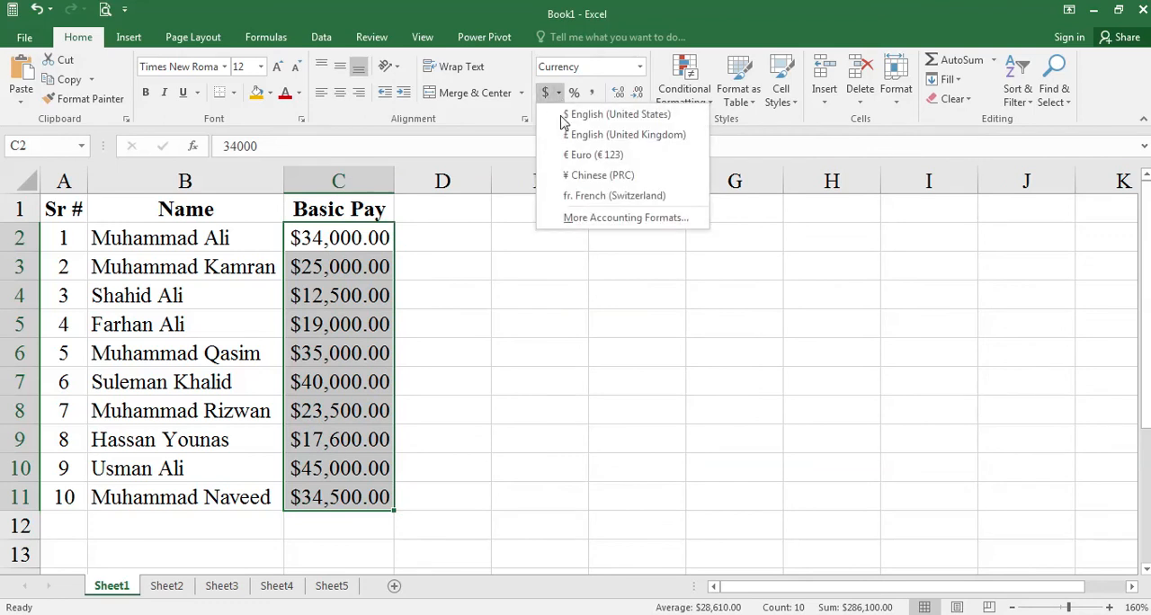
# - Apply the Accounting format with the PKR symbol and two decimal places to the basic pay values in C2:C11
pyautogui.click(579, 219)
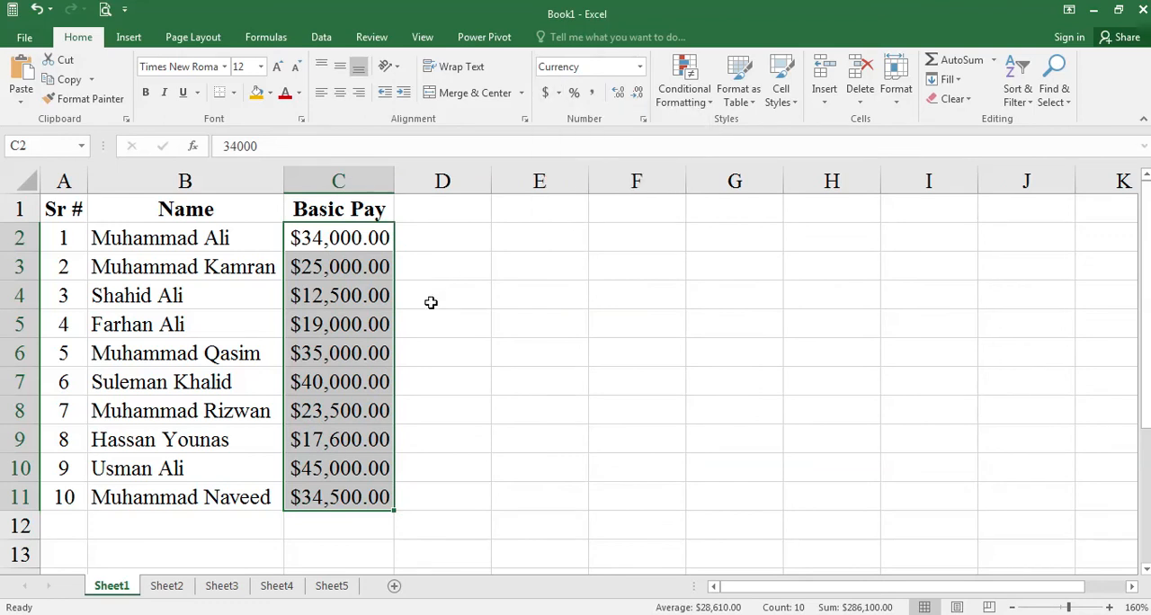
pyautogui.click(760, 301)
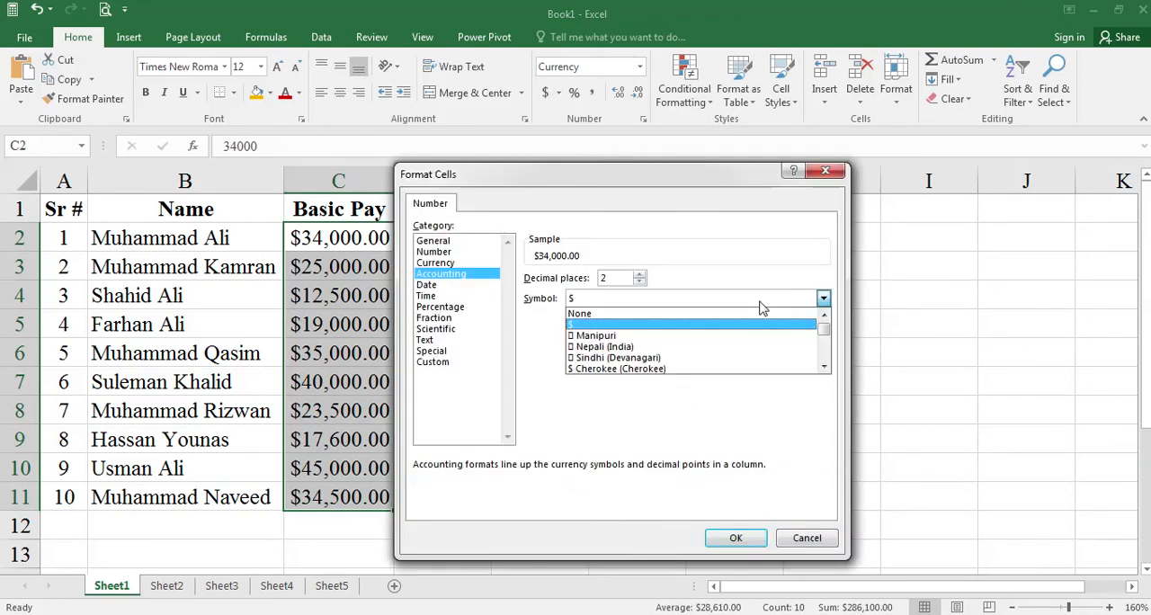
pyautogui.press('p')
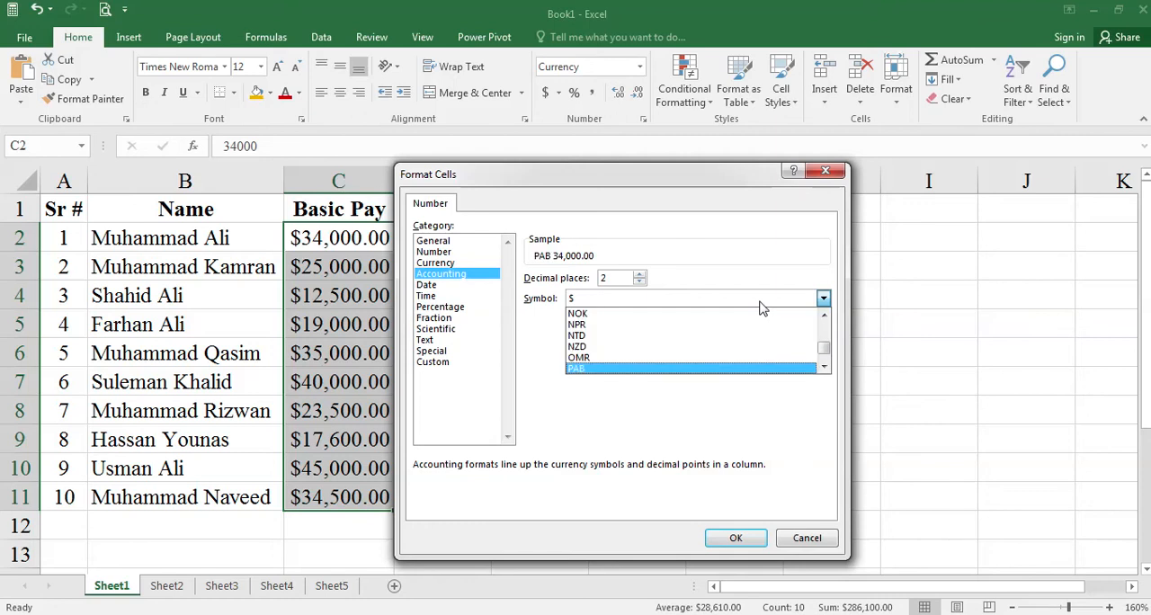
pyautogui.press('Return')
pyautogui.click(766, 305)
pyautogui.press('Down')
pyautogui.press('Down')
pyautogui.press('Down')
pyautogui.press('Down')
pyautogui.press('Return')
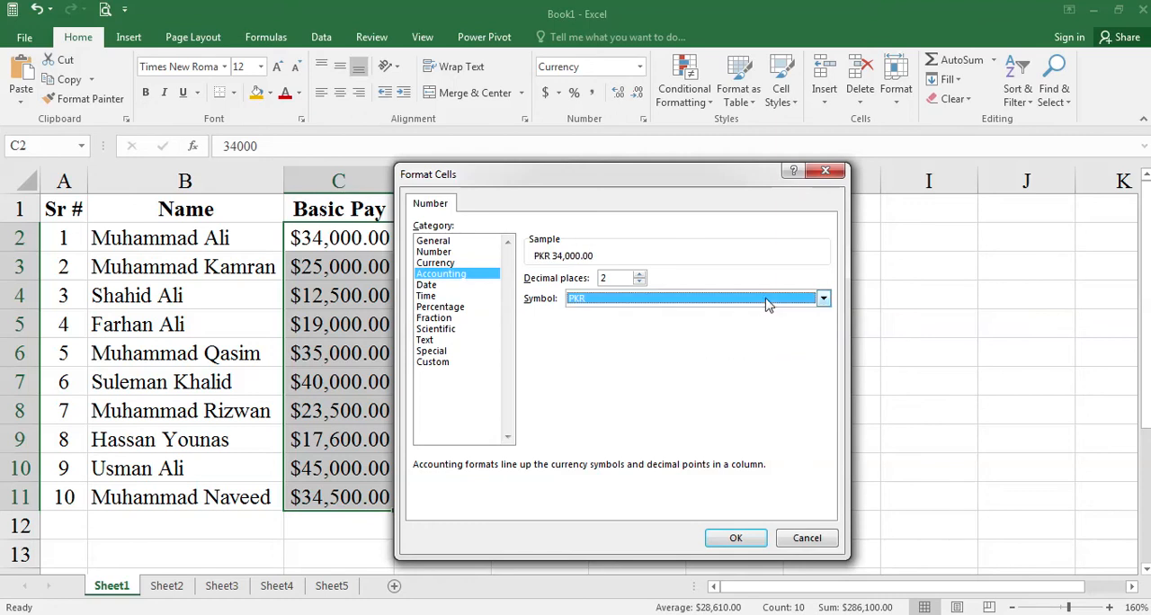
pyautogui.click(736, 538)
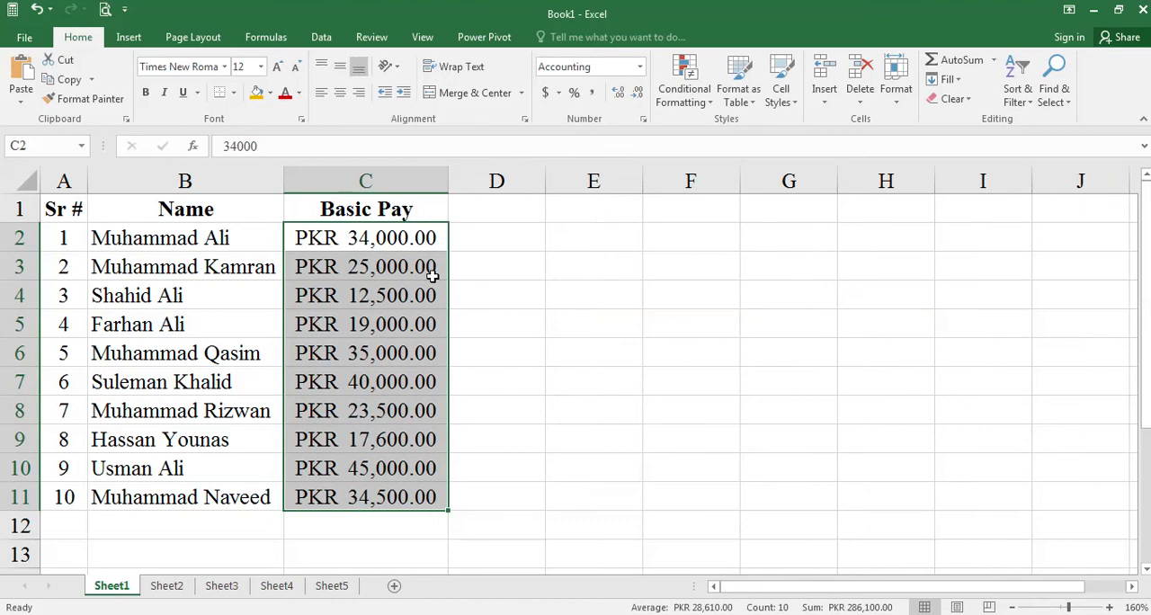
pyautogui.click(491, 360)
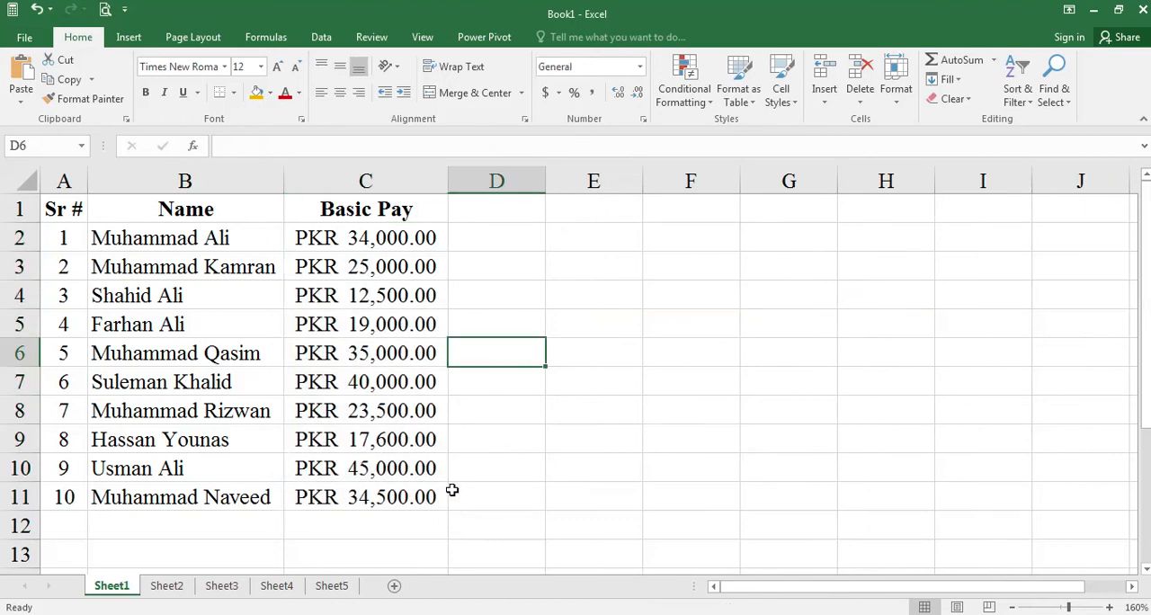
pyautogui.click(500, 481)
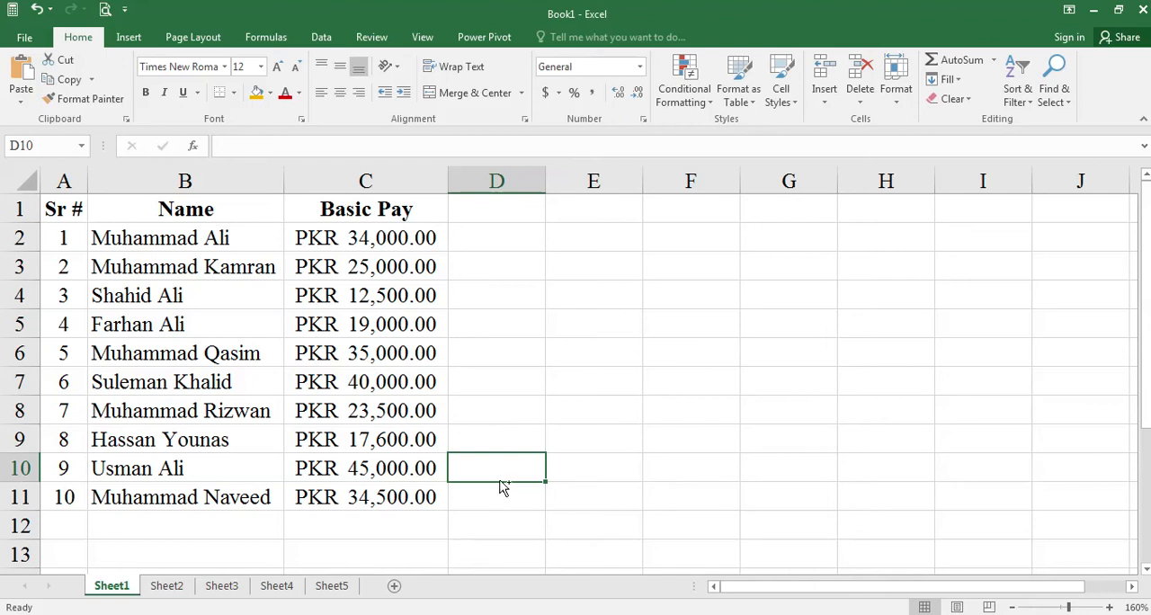
pyautogui.hotkey('ctrl', 's')
pyautogui.press('Escape')
# - Check the Word assignment for the next column, enter the header Designations in D1 and fit column D to its text
pyautogui.click(477, 207)
pyautogui.hotkey('alt', 'Tab')
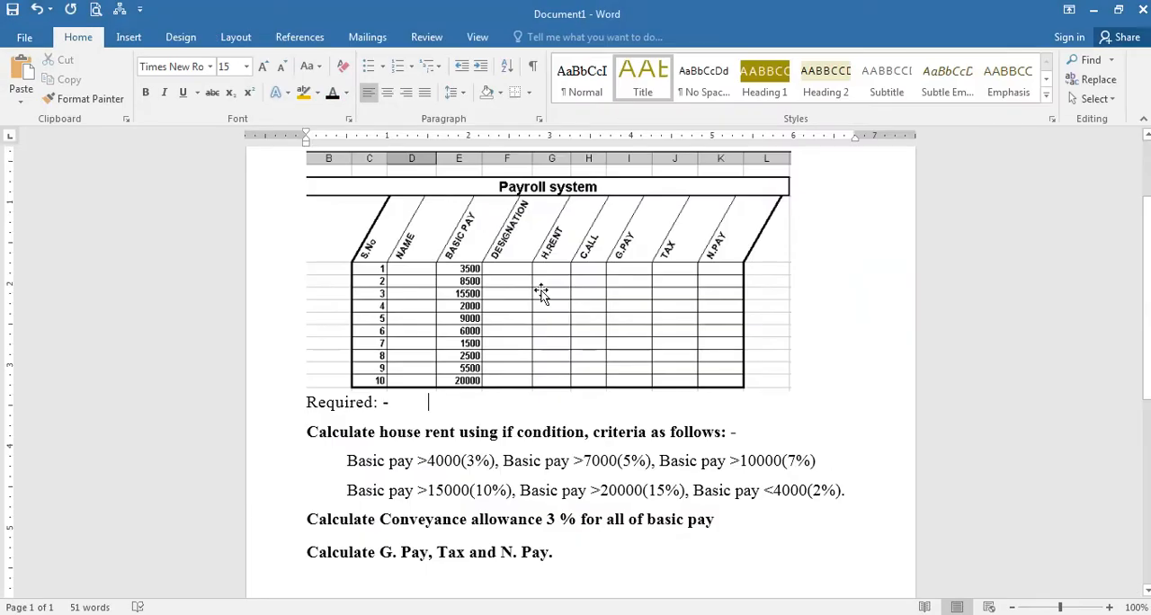
pyautogui.hotkey('alt', 'Tab')
pyautogui.write('Desig')
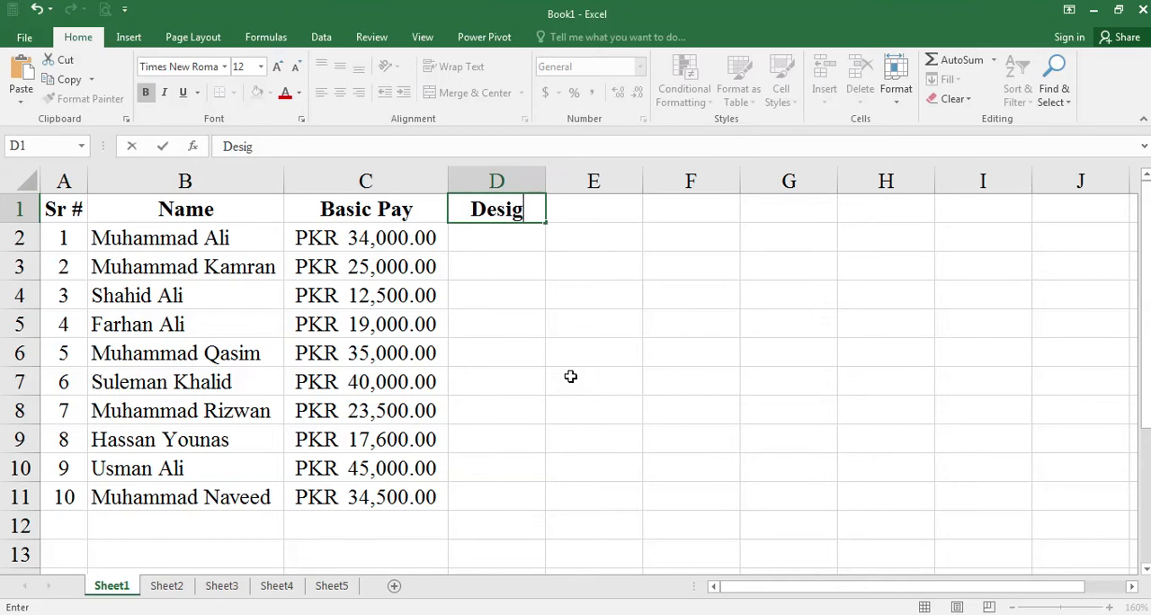
pyautogui.write('nations')
pyautogui.press('Return')
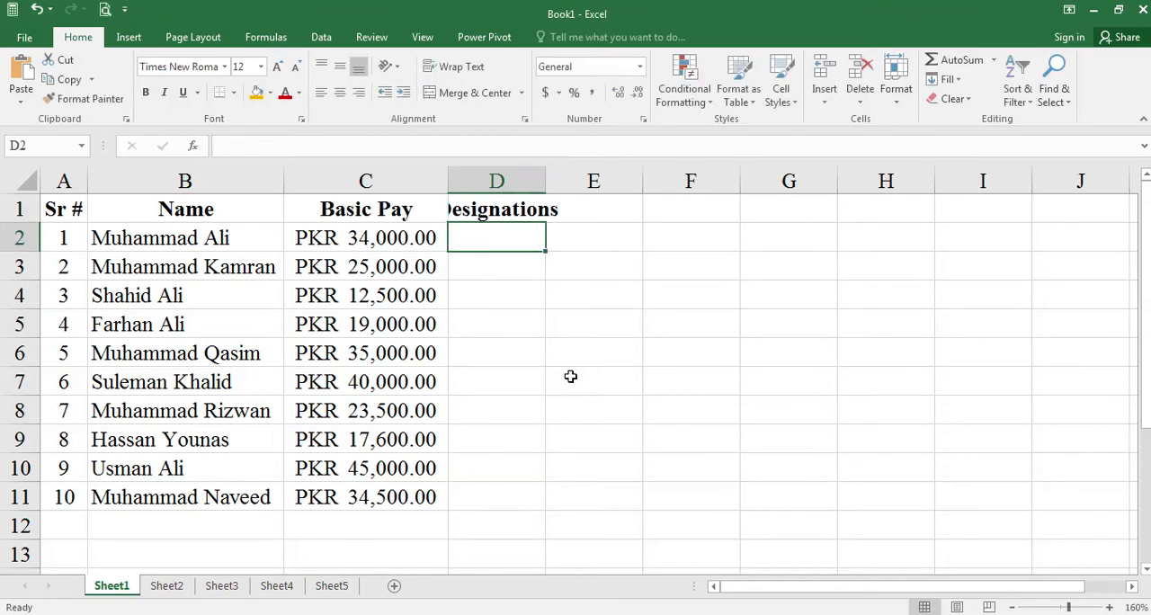
pyautogui.doubleClick(547, 179)
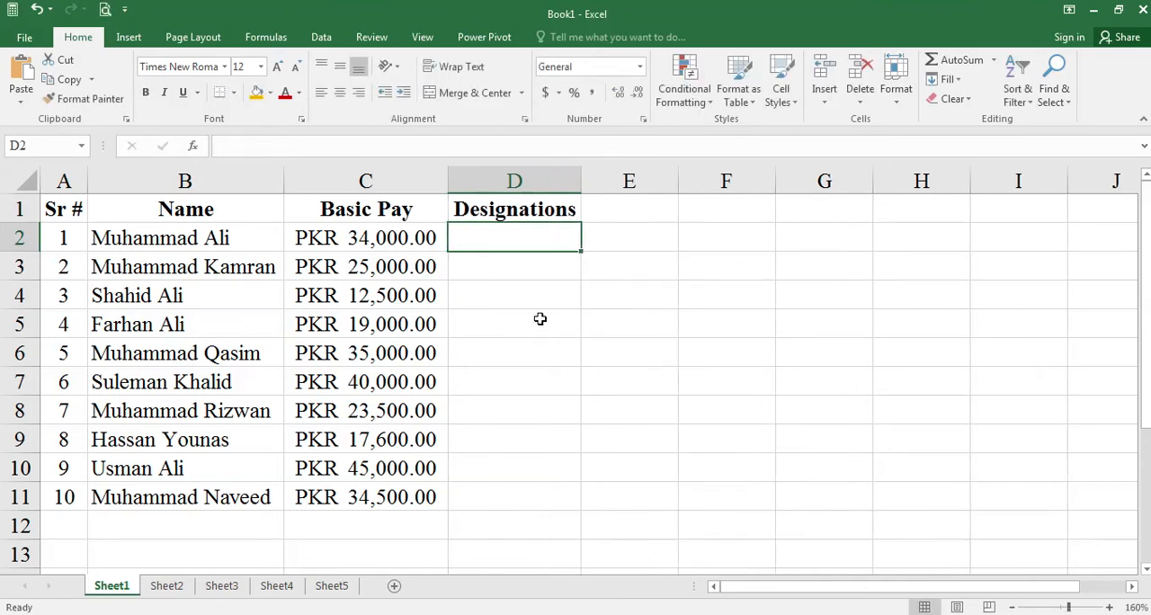
# - Enter the designations Administrator in D2 and Accountant in D3
pyautogui.write('Administrat')
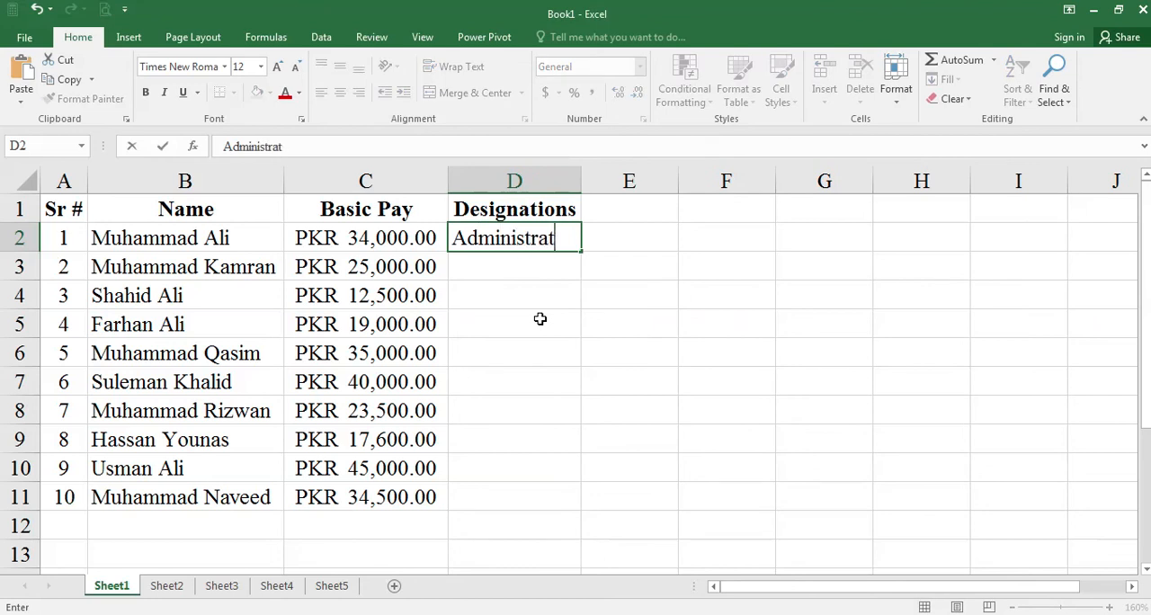
pyautogui.write('ipr')
pyautogui.press('BackSpace')
pyautogui.write('or')
pyautogui.press('Return')
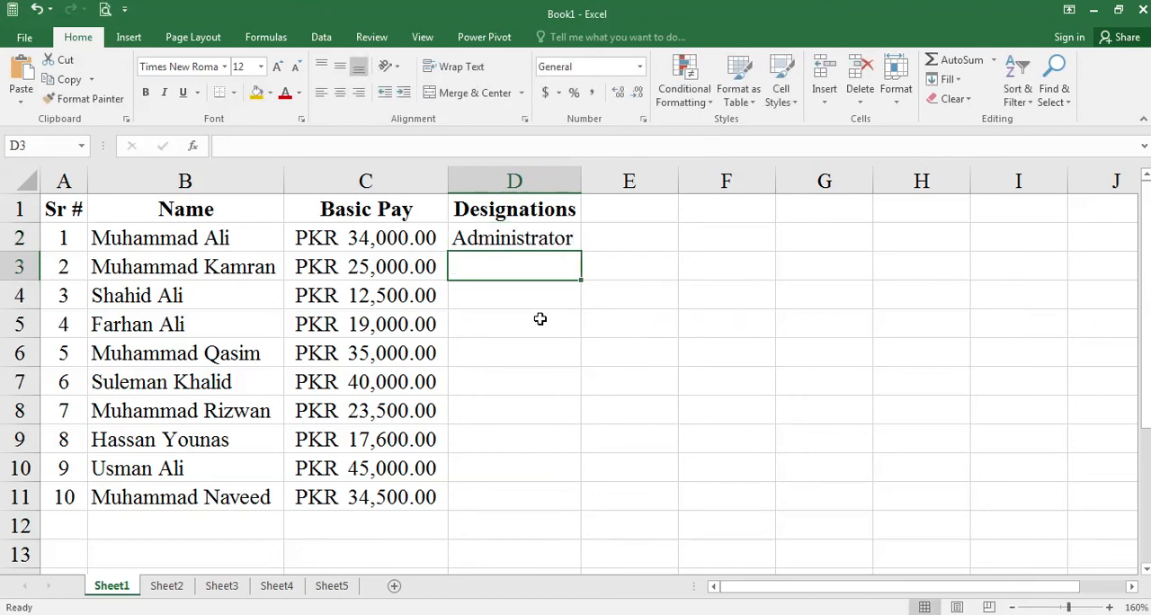
pyautogui.write('Accoun')
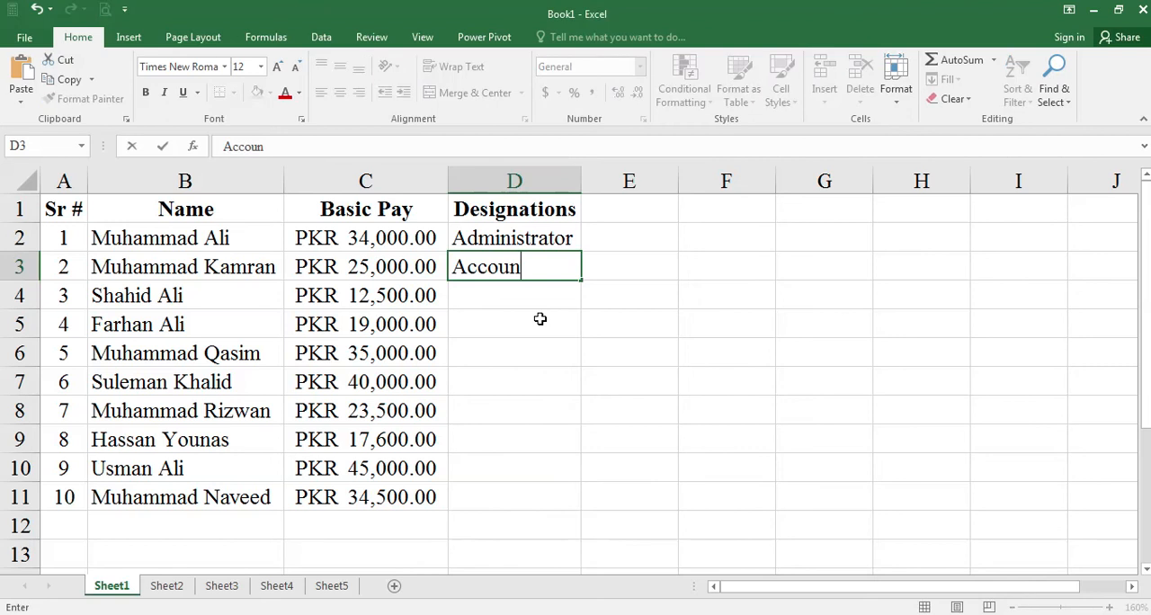
pyautogui.write('tant')
pyautogui.press('Return')
# - Enter the designations Administrator in D4 and Admin Staff in D5
pyautogui.write('Administrator')
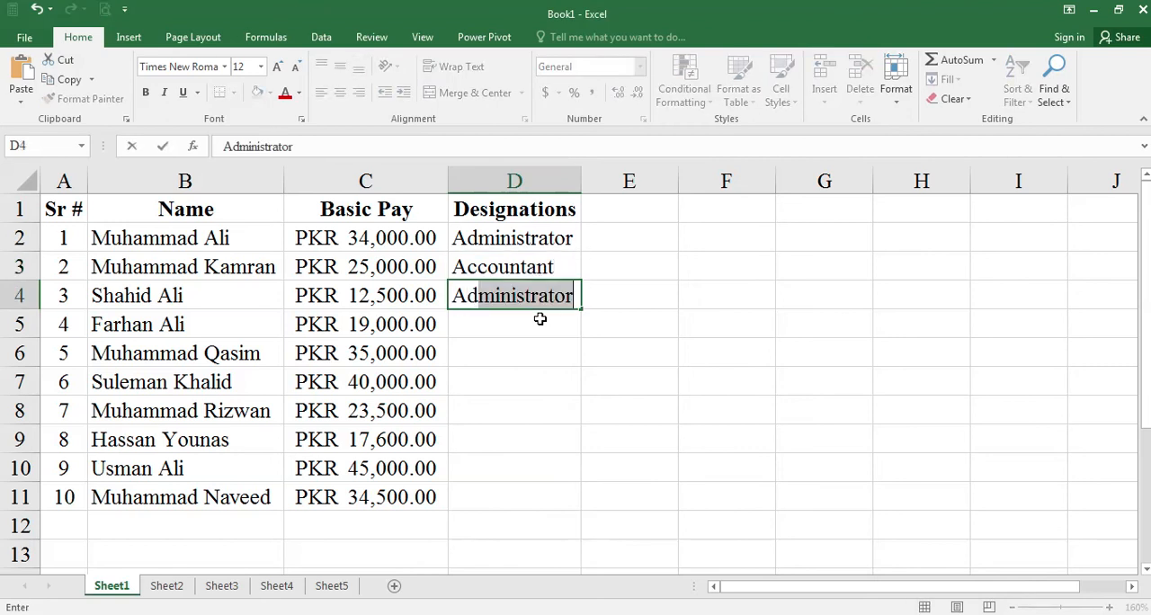
pyautogui.press('Return')
pyautogui.press('Up')
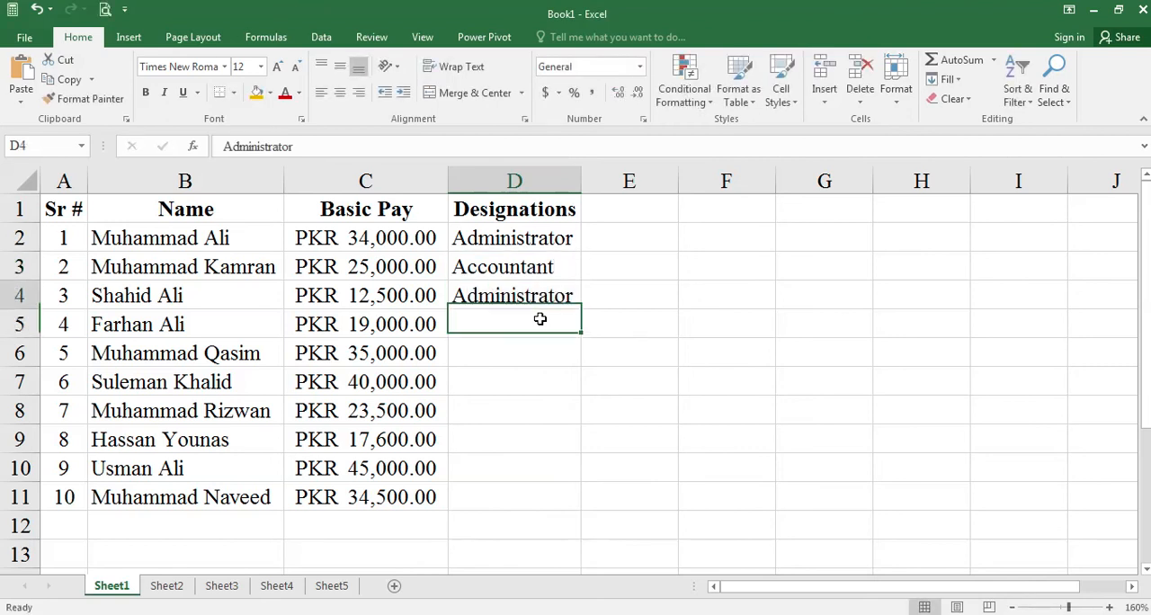
pyautogui.click(540, 319)
pyautogui.write('Officy')
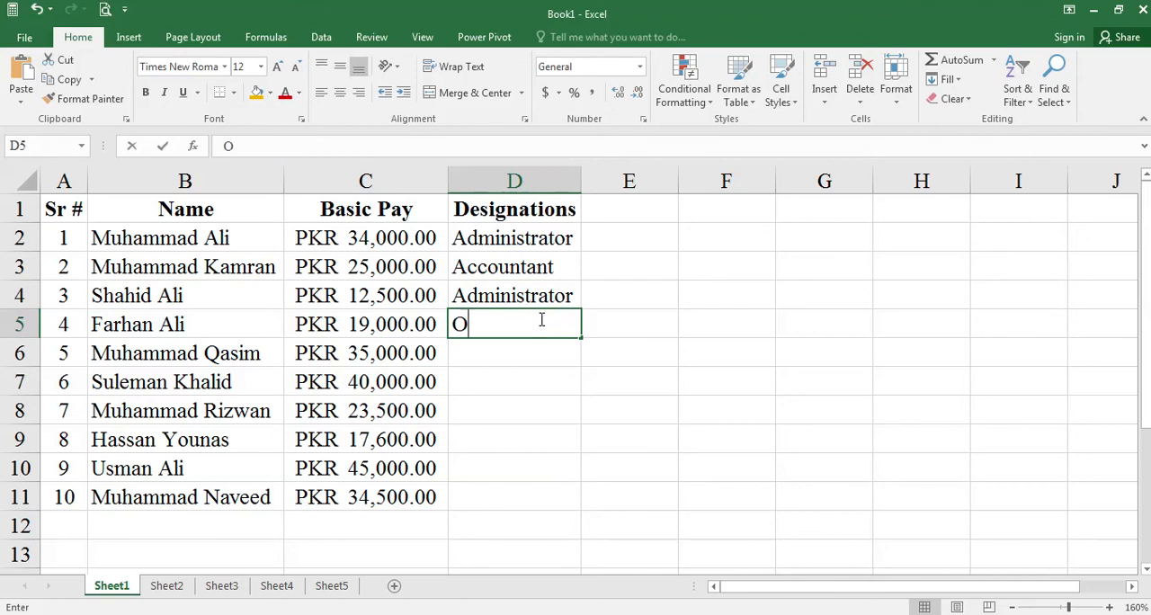
pyautogui.press('BackSpace')
pyautogui.press('BackSpace')
pyautogui.press('BackSpace')
pyautogui.press('BackSpace')
pyautogui.press('BackSpace')
pyautogui.press('BackSpace')
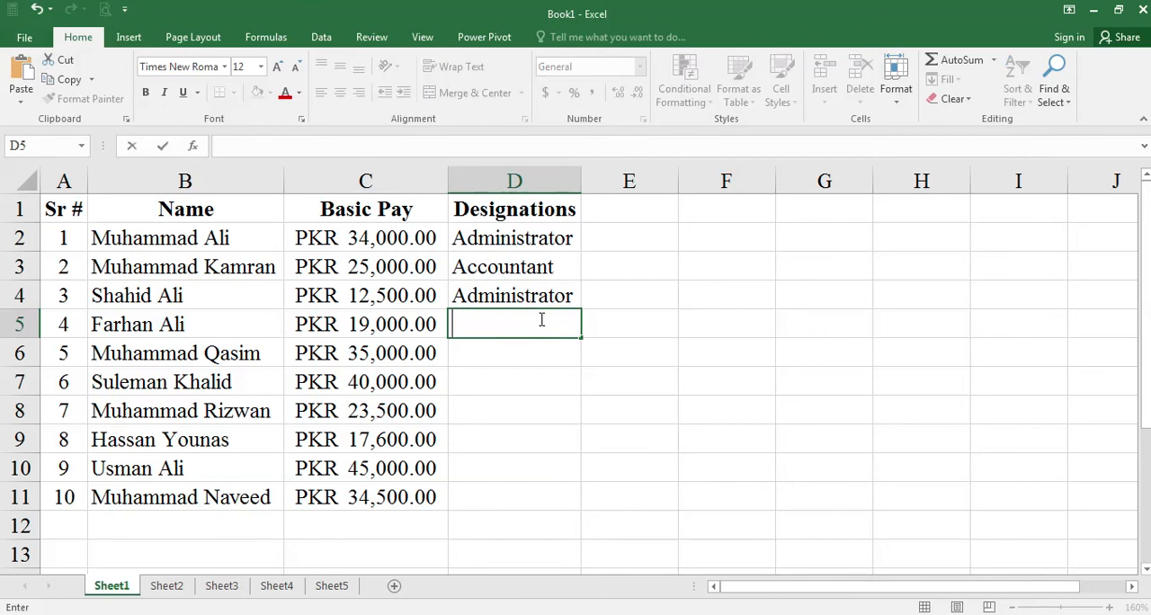
pyautogui.write('Admin Staff')
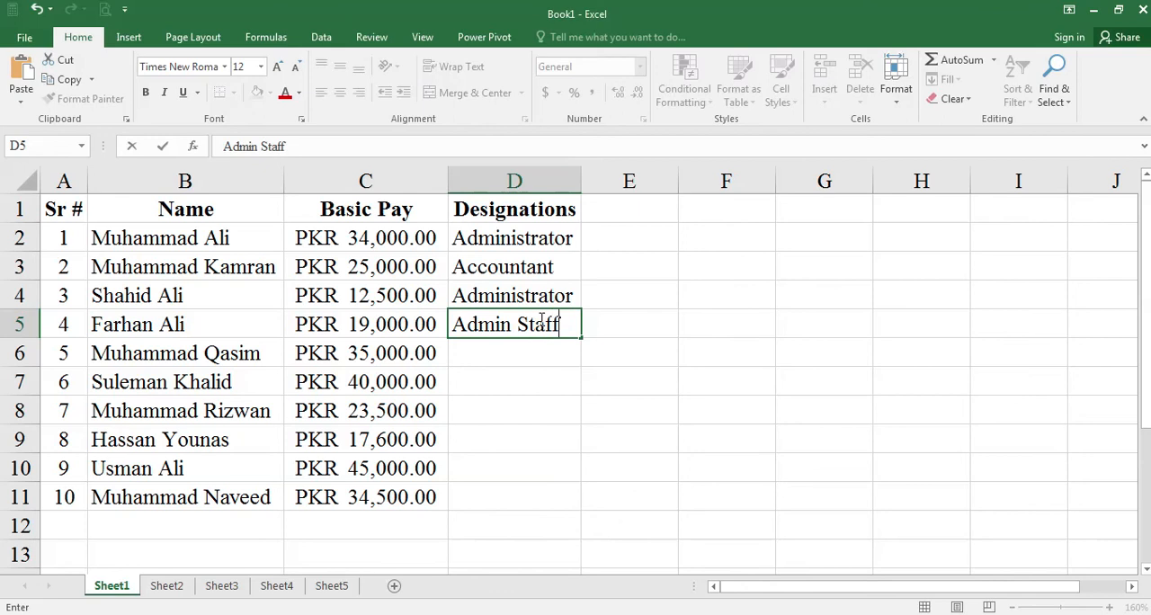
pyautogui.press('Return')
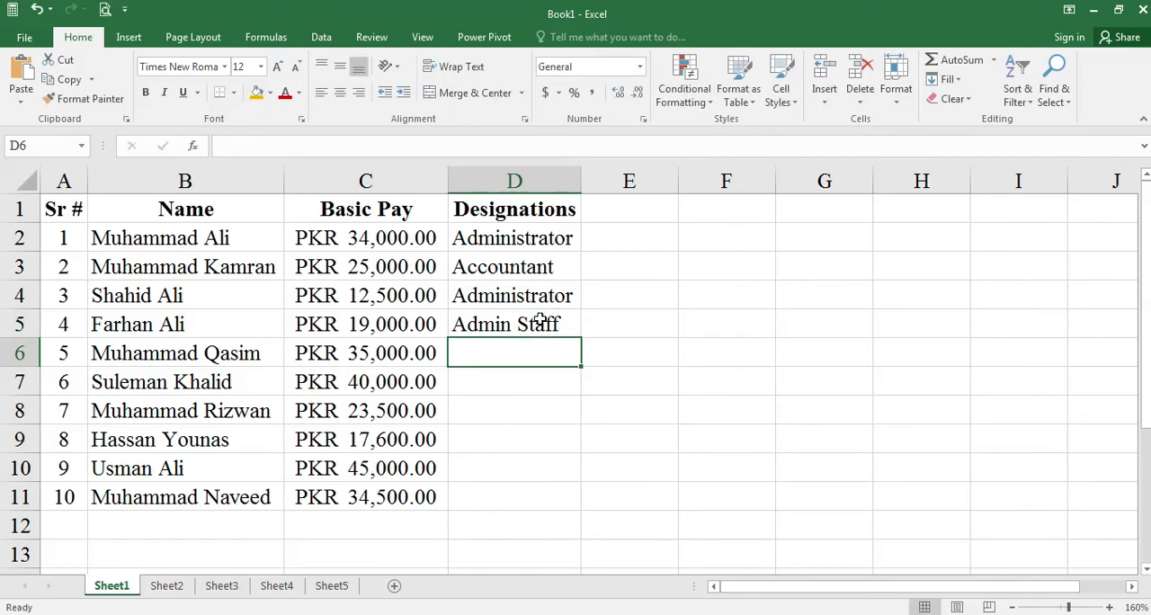
# - Enter the designations Manager in D6 and Manager Finance in D7
pyautogui.write('Manager')
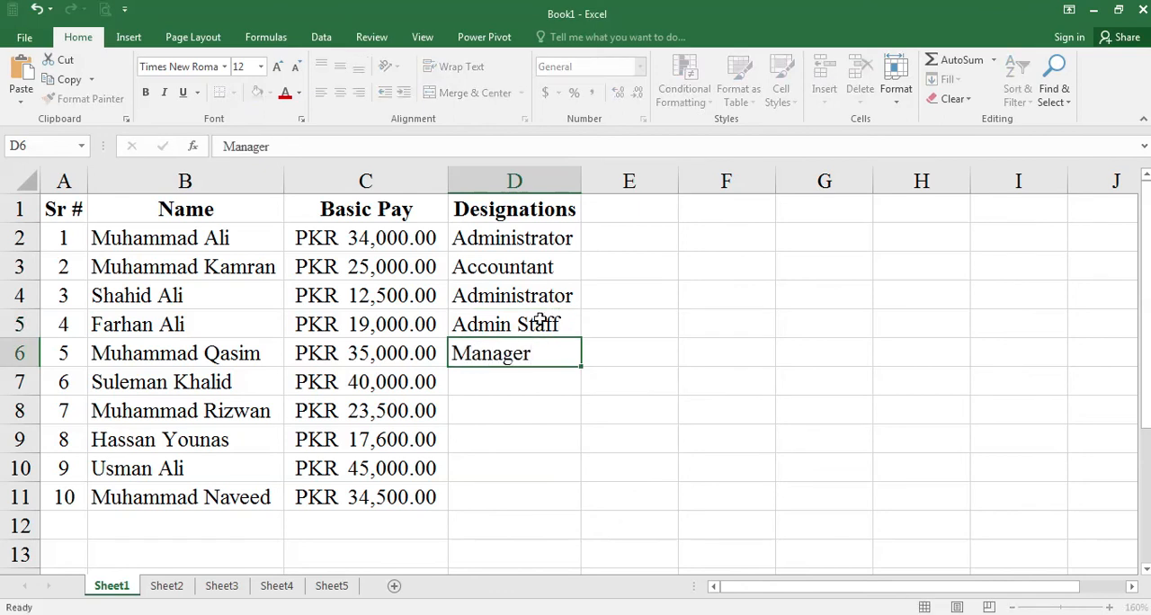
pyautogui.press('Return')
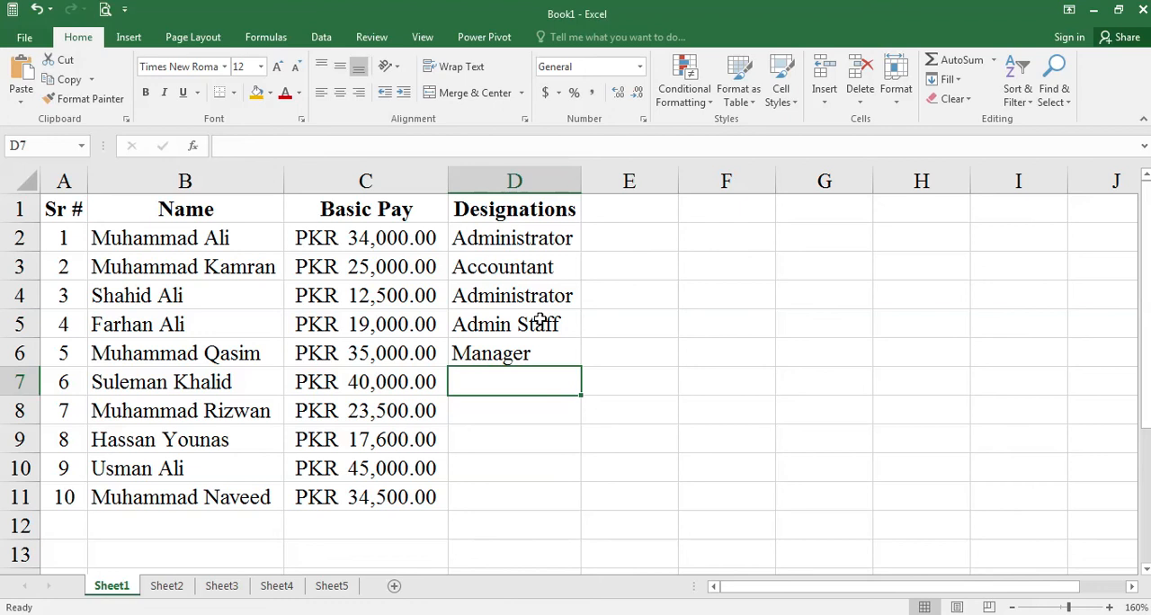
pyautogui.write('Man')
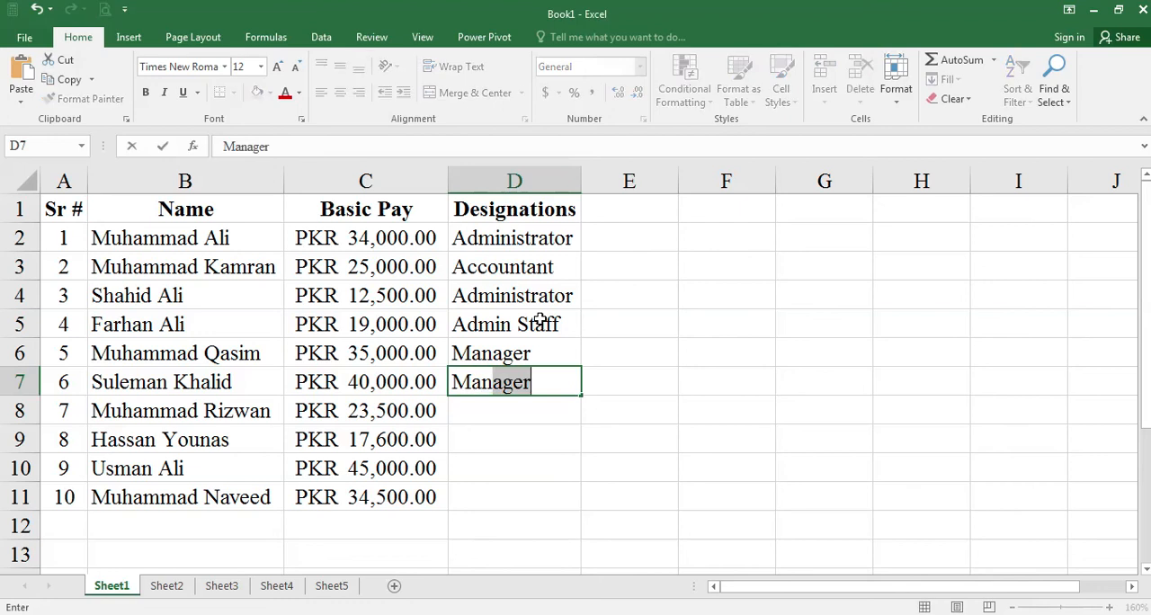
pyautogui.write('ager Finance')
pyautogui.press('Return')
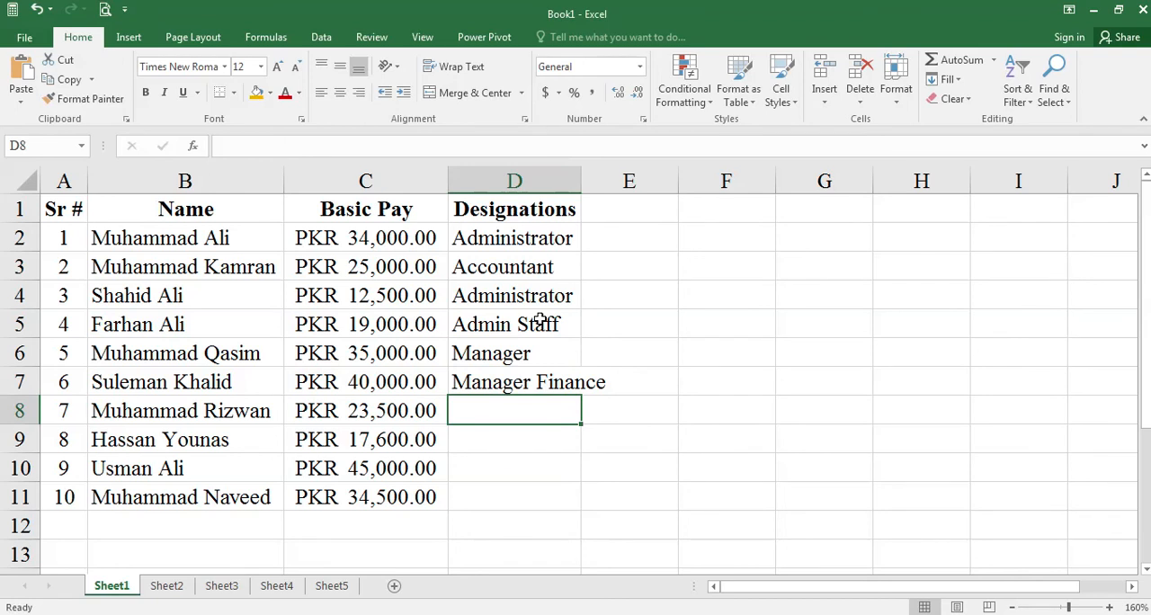
# - Enter the designations Admin Staff in D8 and Administrator in D9
pyautogui.write('Ad')
pyautogui.write('min staff')
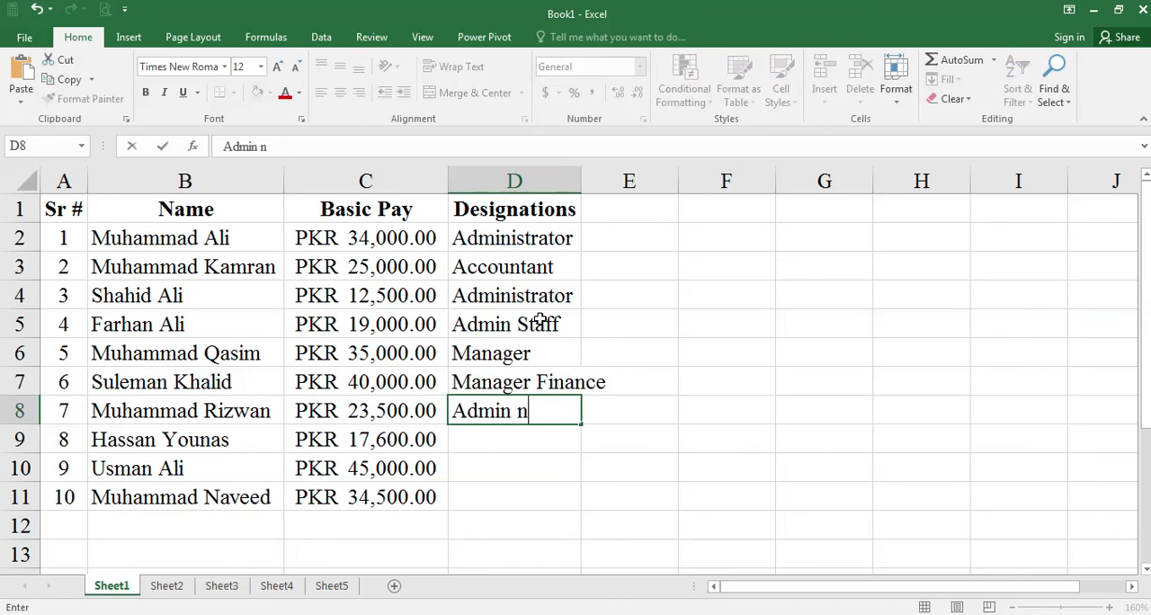
pyautogui.press('Return')
pyautogui.write('admini')
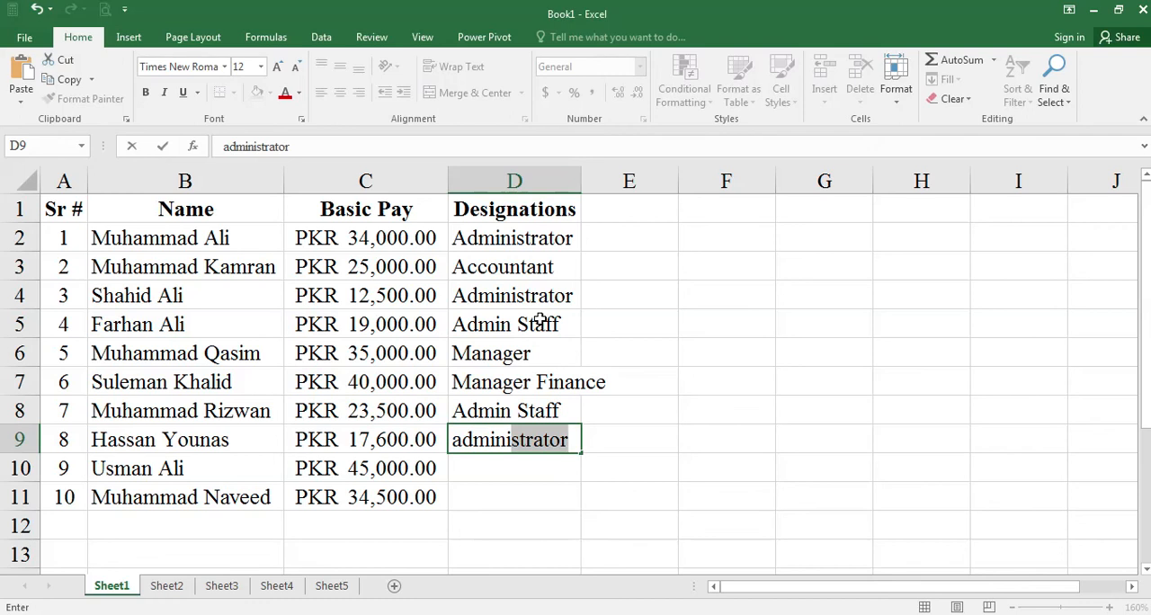
pyautogui.press('Return')
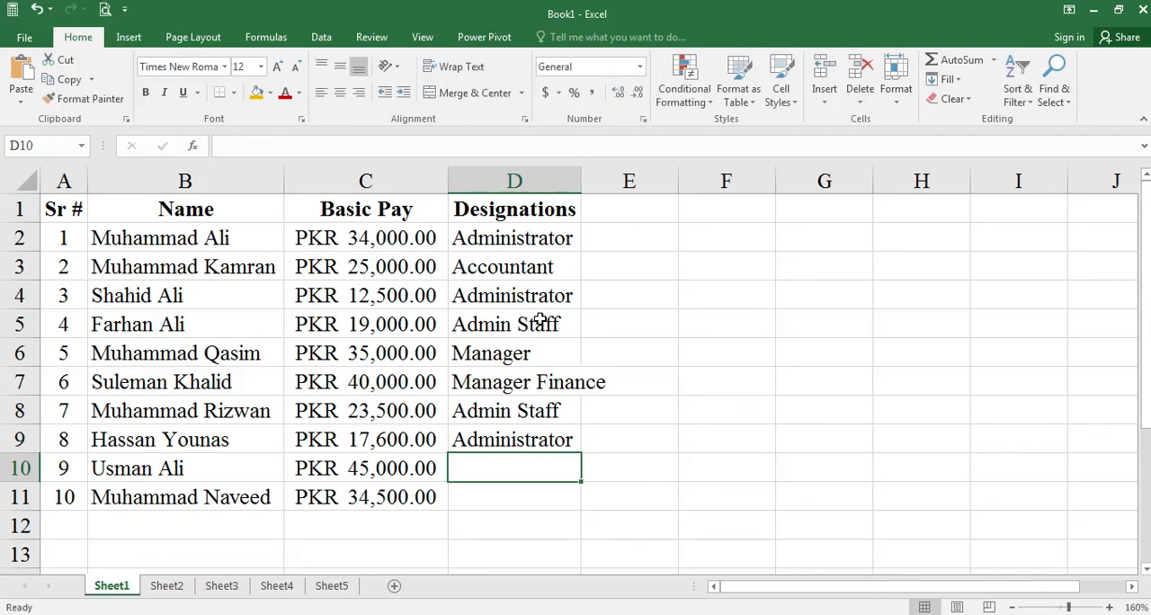
# - Enter the designations Director in D10 and Manger in D11
pyautogui.write('admin staff')
pyautogui.press('Return')
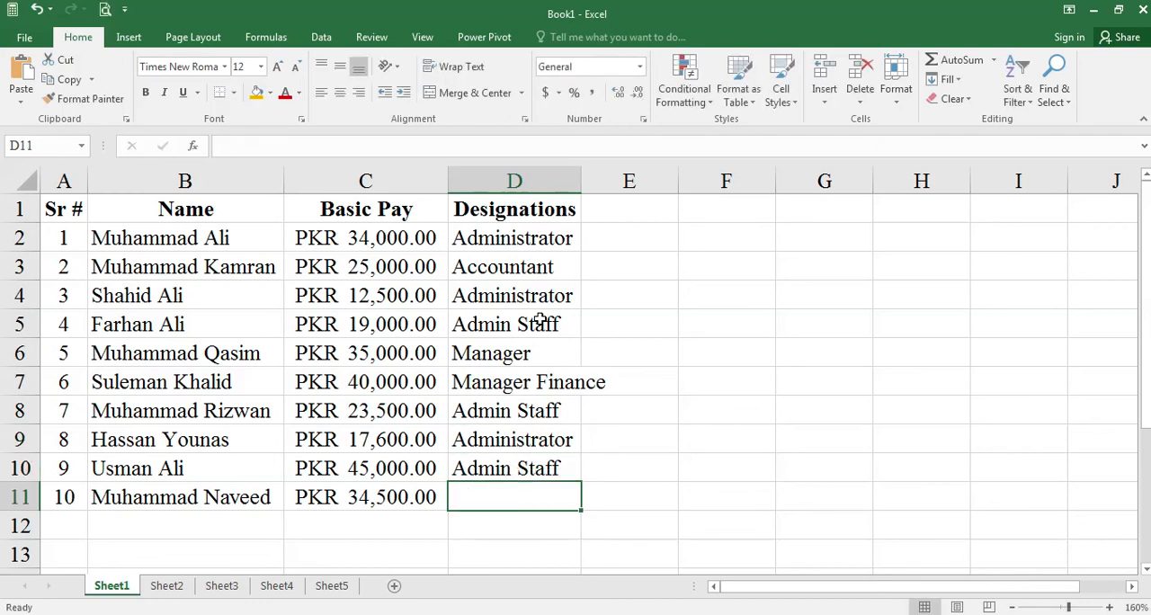
pyautogui.press('Up')
pyautogui.write('Director')
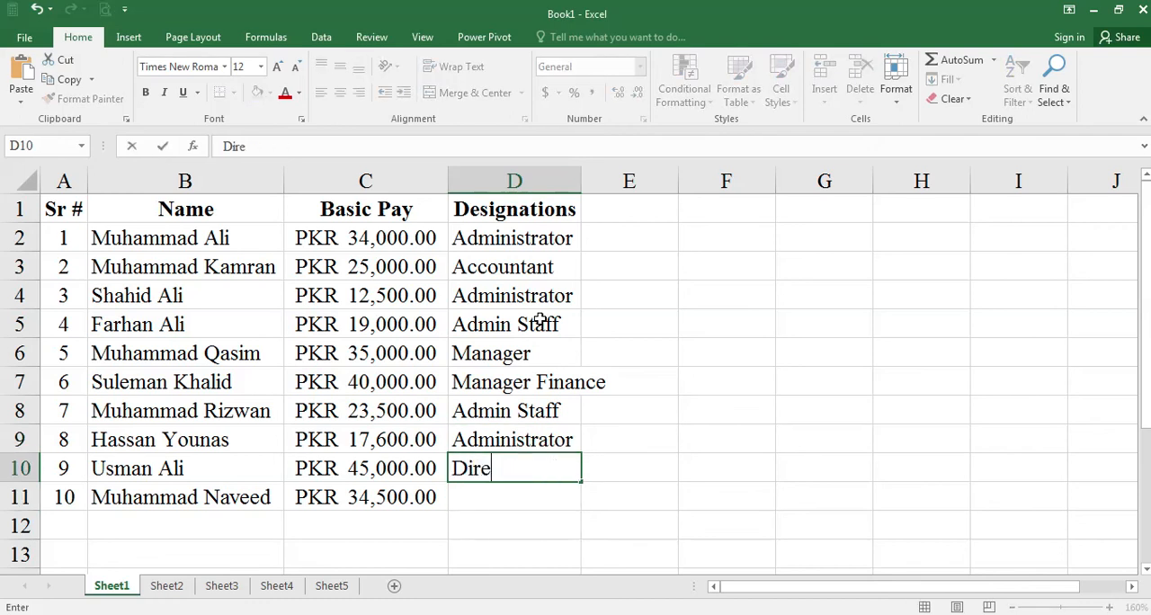
pyautogui.press('Return')
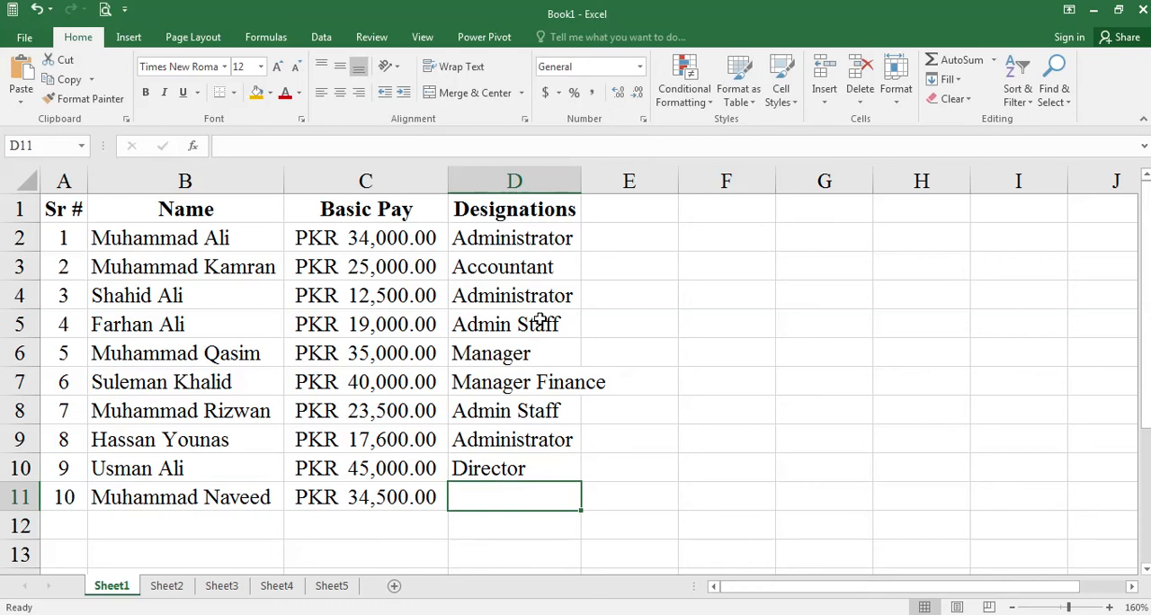
pyautogui.write('Manger')
pyautogui.press('Return')
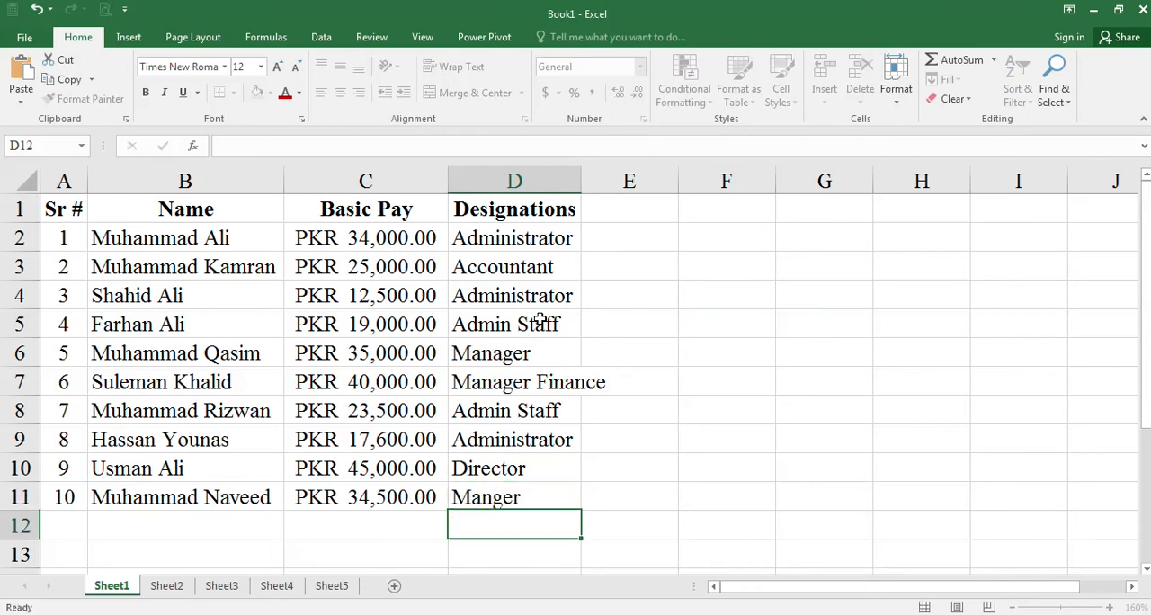
# - Widen column D to fit its longest designation
pyautogui.press('Up')
pyautogui.press('Right')
pyautogui.press('Up')
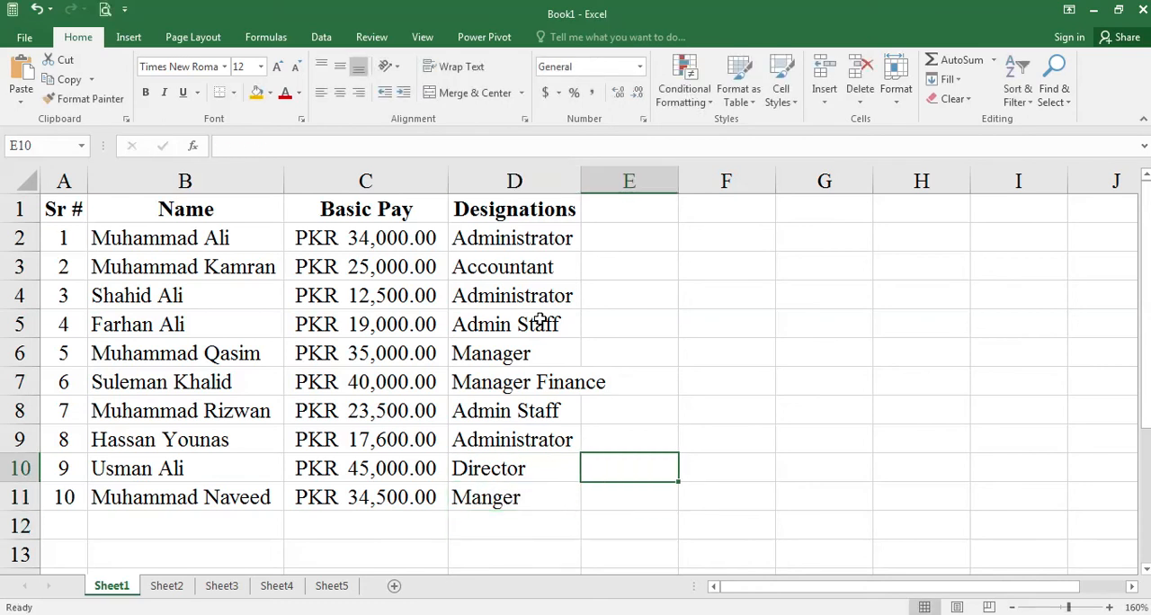
pyautogui.doubleClick(581, 181)
# - Check the next column in the Word assignment, enter the header House Rent in E1 and fit column E to its text
pyautogui.click(676, 205)
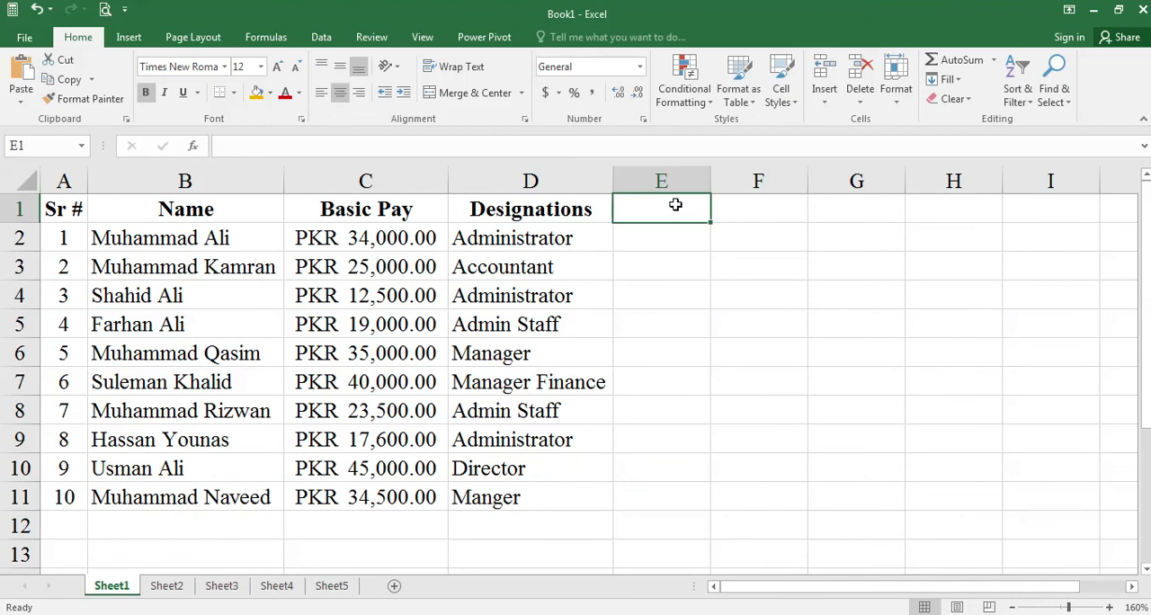
pyautogui.hotkey('alt', 'Tab')
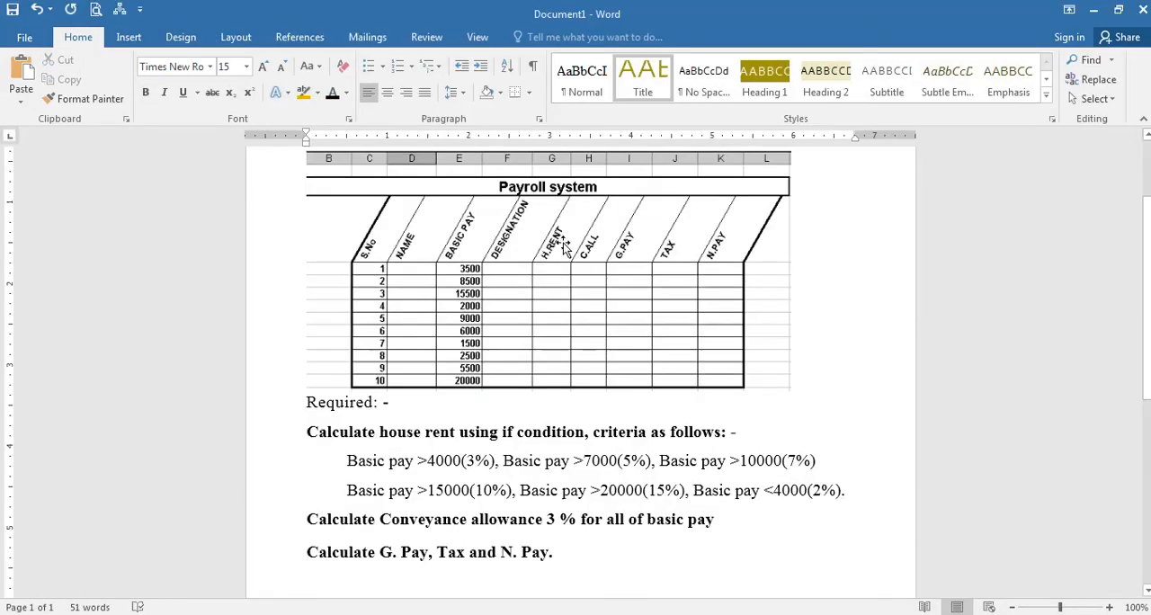
pyautogui.hotkey('alt', 'Tab')
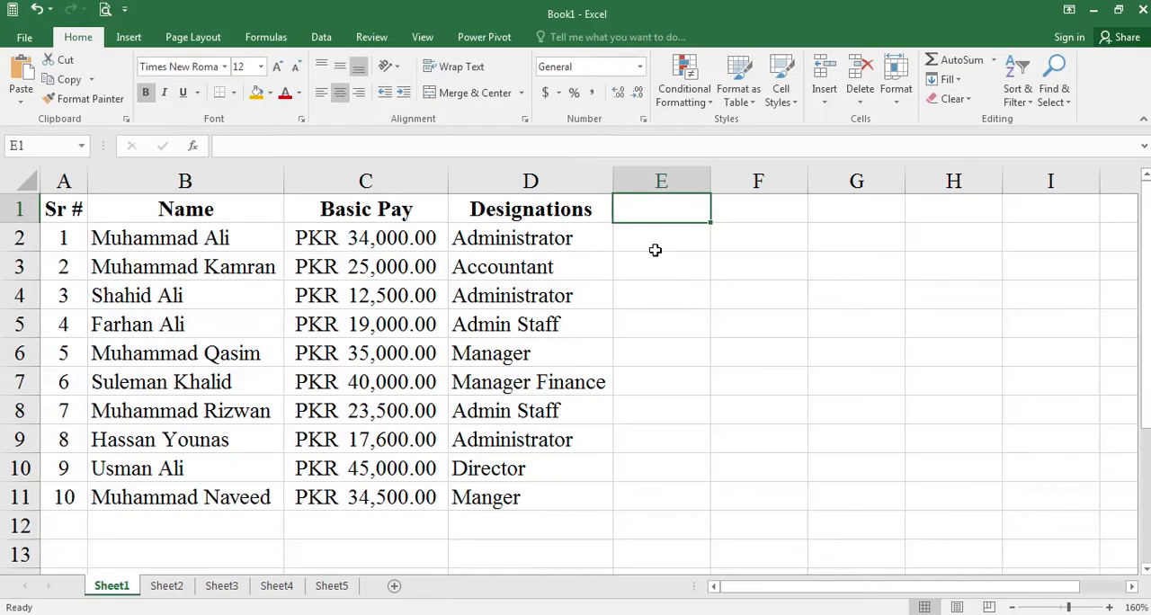
pyautogui.write('Hou')
pyautogui.press('Return')
pyautogui.write('e')
pyautogui.press('Up')
pyautogui.press('F2')
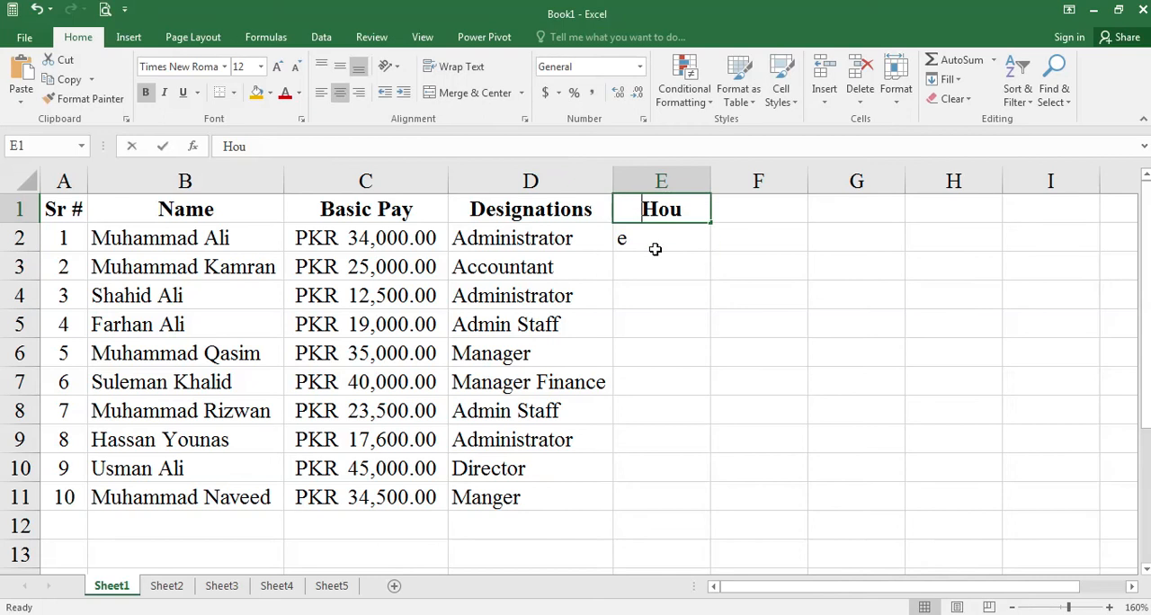
pyautogui.write('se Rent')
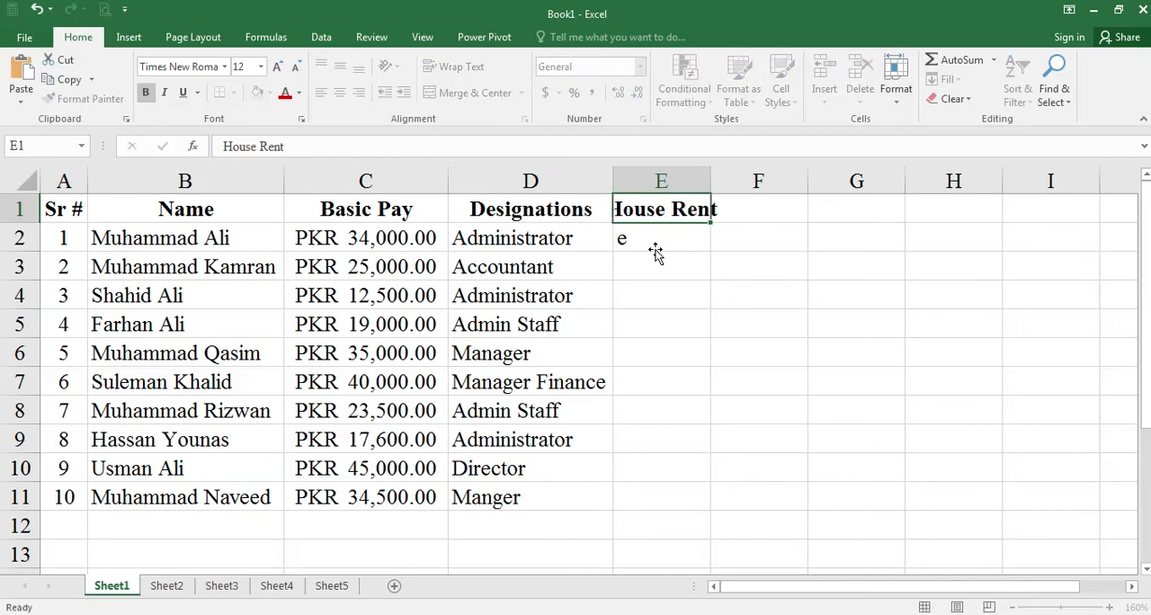
pyautogui.press('Return')
pyautogui.doubleClick(709, 180)
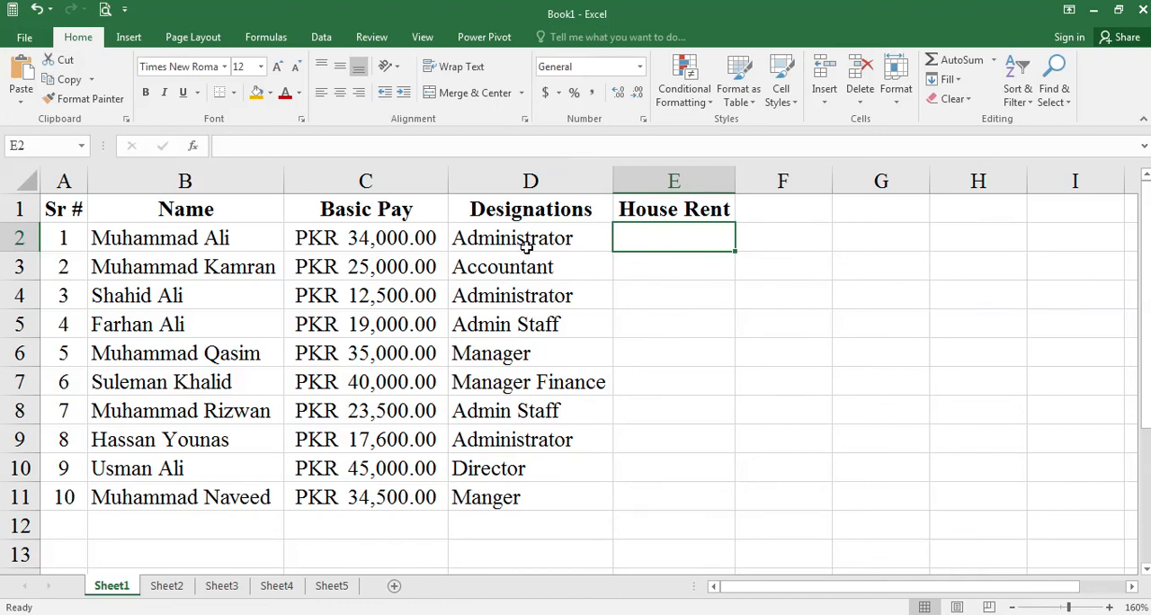
# - Review the house rent percentage criteria for each basic pay range in the Word assignment, ending back on the Excel payroll sheet
pyautogui.hotkey('alt', 'Tab')
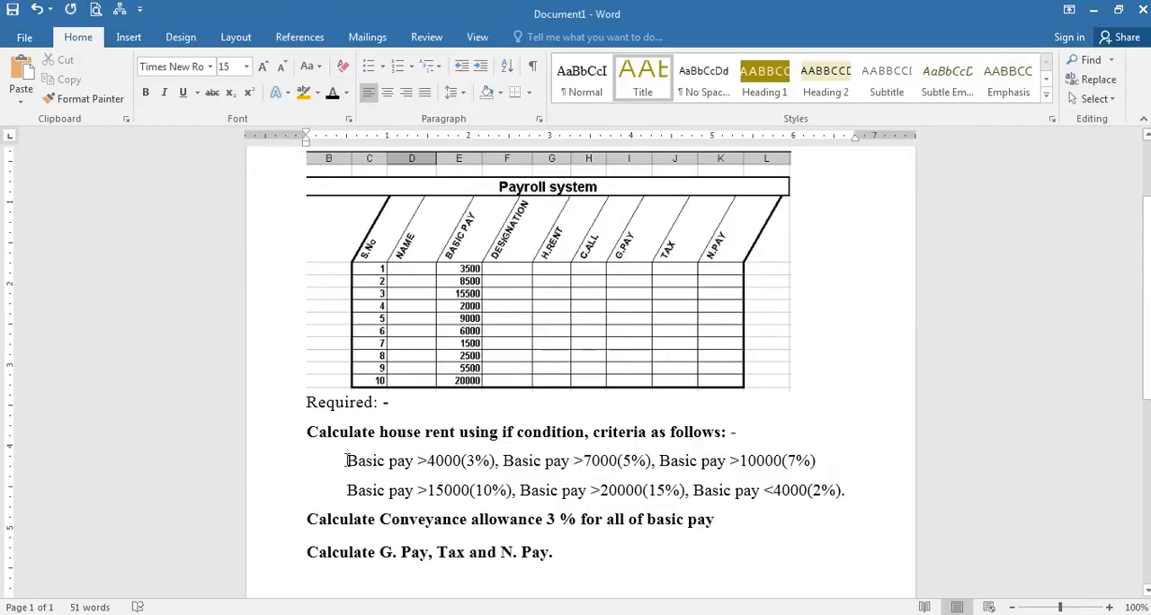
pyautogui.moveTo(346, 461); pyautogui.dragTo(870, 492)
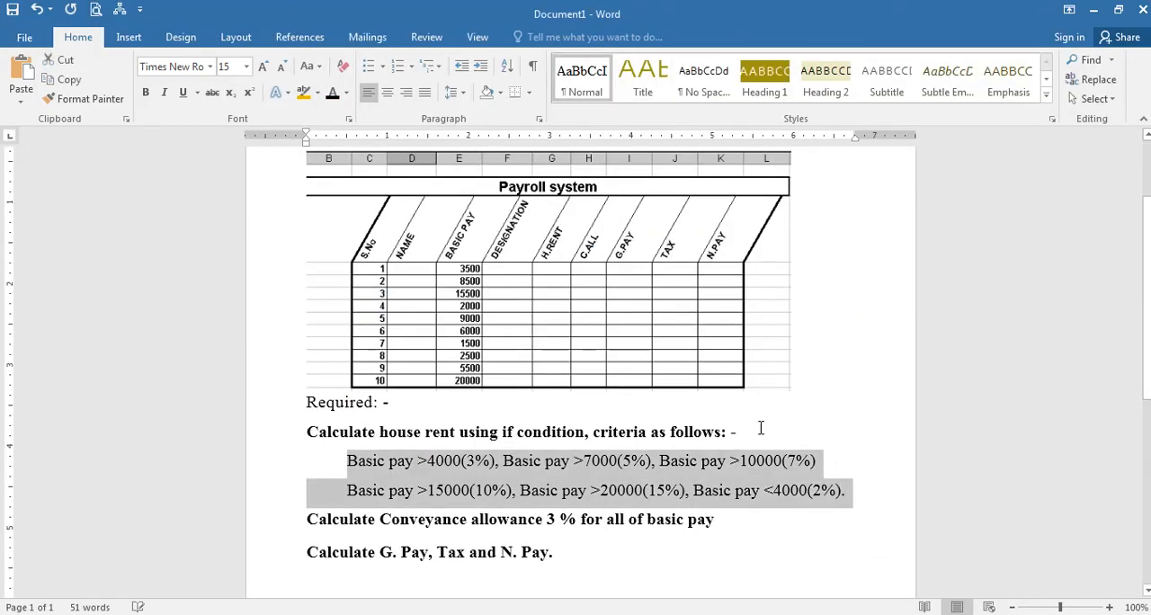
pyautogui.keyDown('ctrl'); pyautogui.scroll(4, 812, 414); pyautogui.keyUp('ctrl')
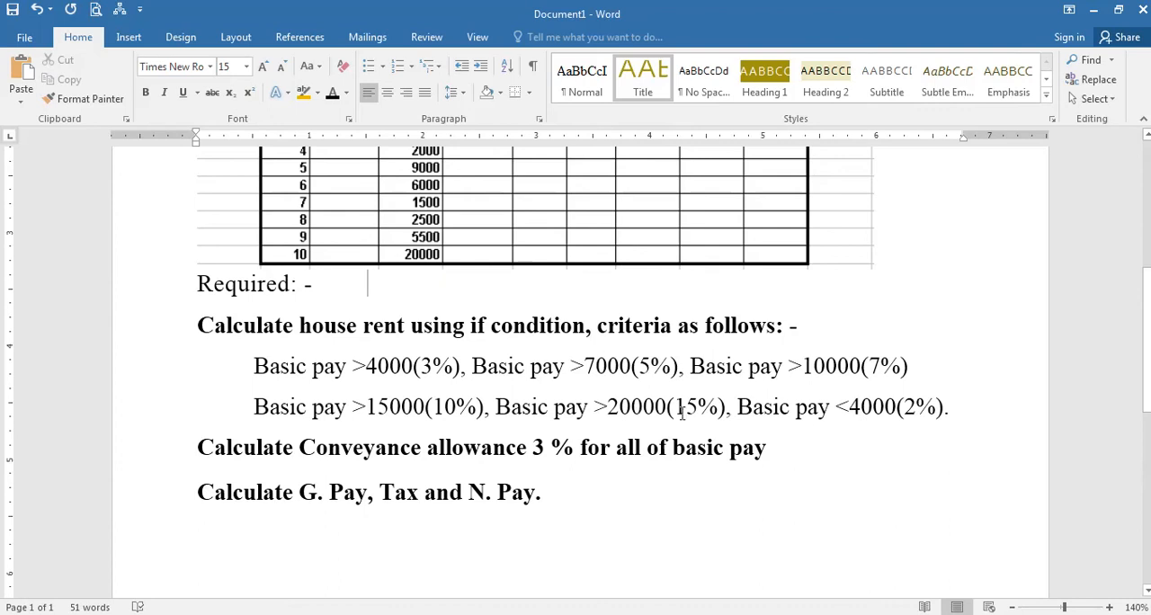
pyautogui.hotkey('alt', 'Tab')
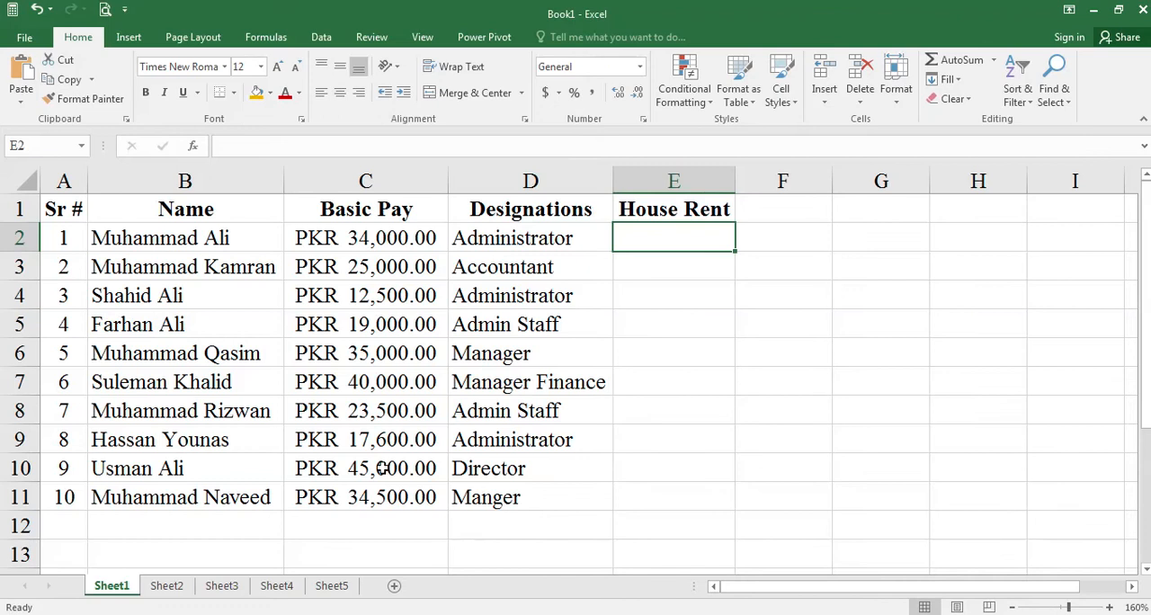
# - Replace the basic pay in C2 with 3500 and in C3 with 8500, following the table in the Word assignment
pyautogui.hotkey('alt', 'Tab')
pyautogui.hotkey('alt', 'Tab')
pyautogui.click(395, 238)
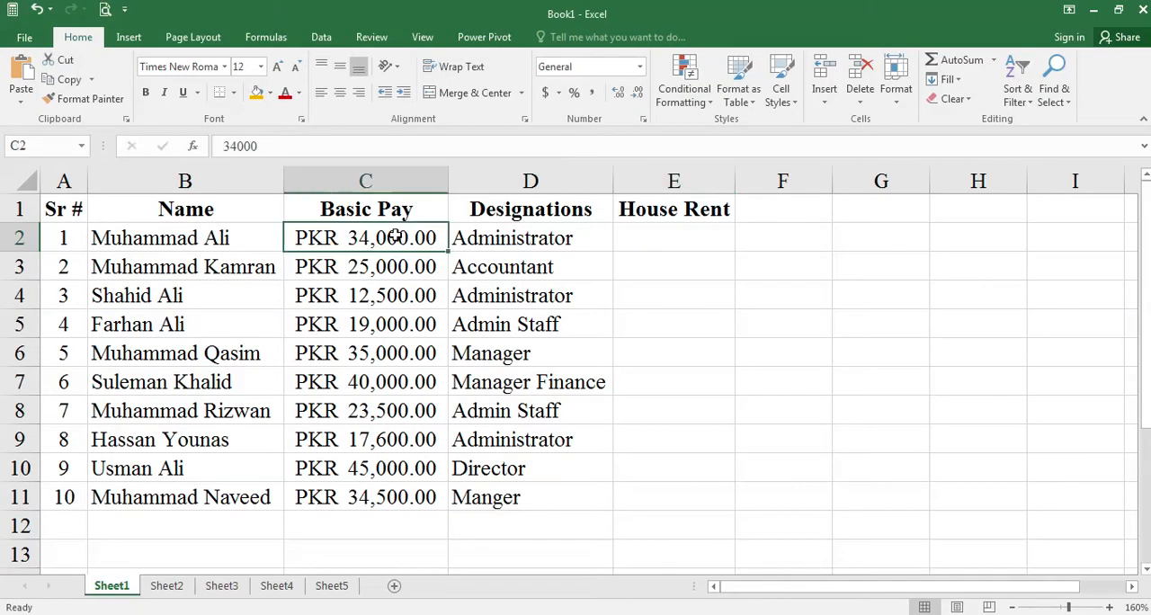
pyautogui.hotkey('alt', 'Tab')
pyautogui.scroll(5, 404, 300)
pyautogui.hotkey('alt', 'Tab')
pyautogui.write('3500')
pyautogui.press('Return')
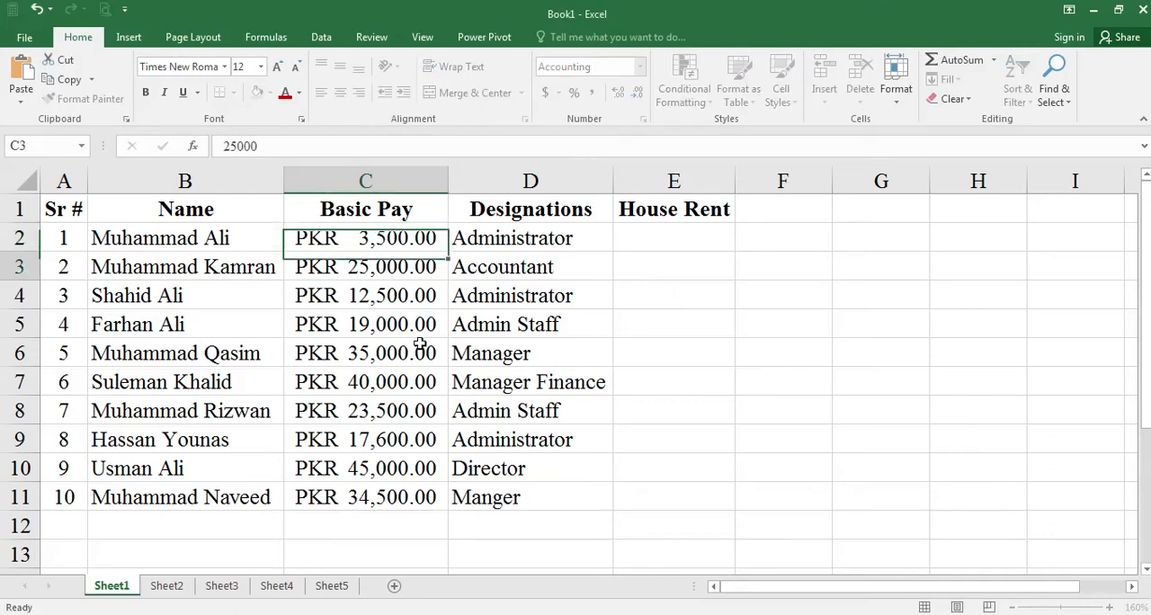
pyautogui.hotkey('alt', 'Tab')
# - Set the basic pay in C4 to 15500 and in C5 to 2000, as listed in the Word table
pyautogui.hotkey('alt', 'Tab')
pyautogui.write('8,50')
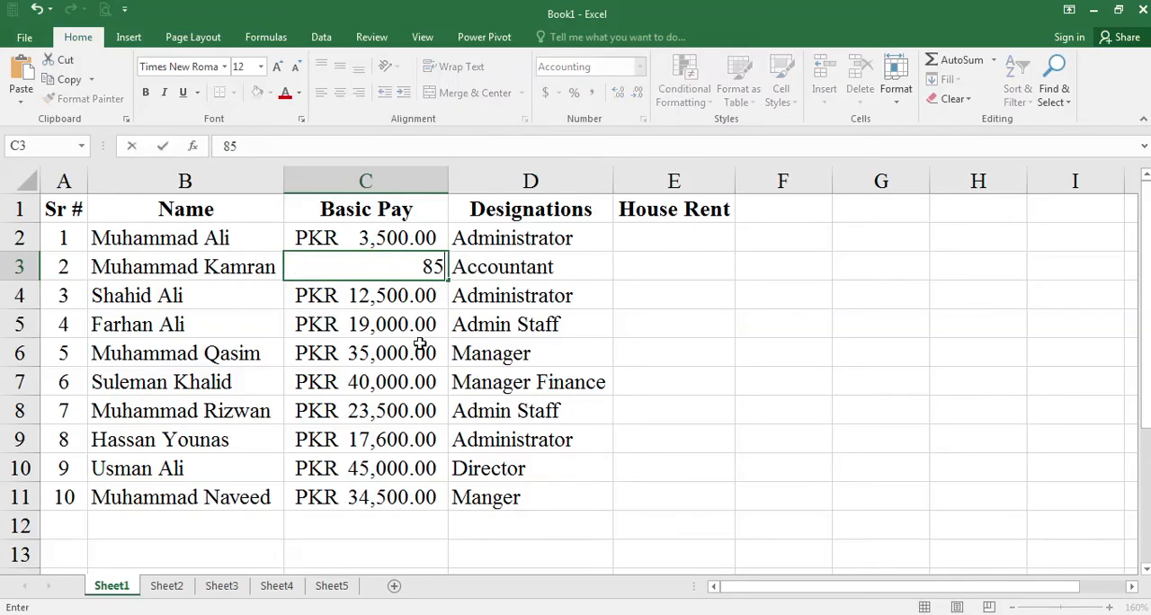
pyautogui.write('0')
pyautogui.press('Return')
pyautogui.hotkey('alt', 'Tab')
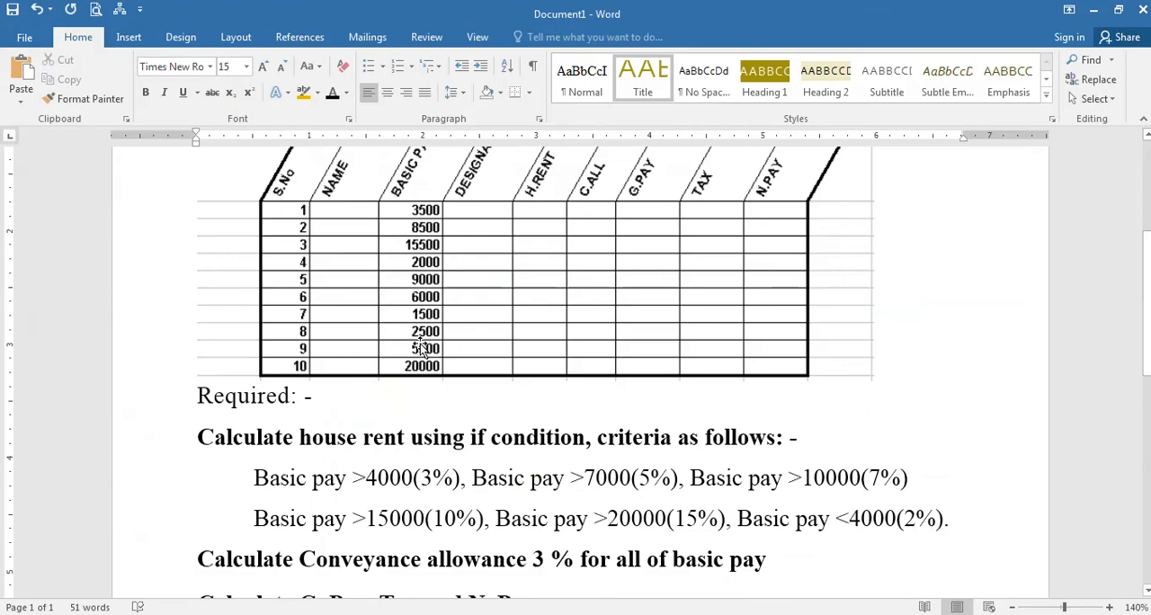
pyautogui.hotkey('alt', 'Tab')
pyautogui.write('14')
pyautogui.press('BackSpace')
pyautogui.write('5')
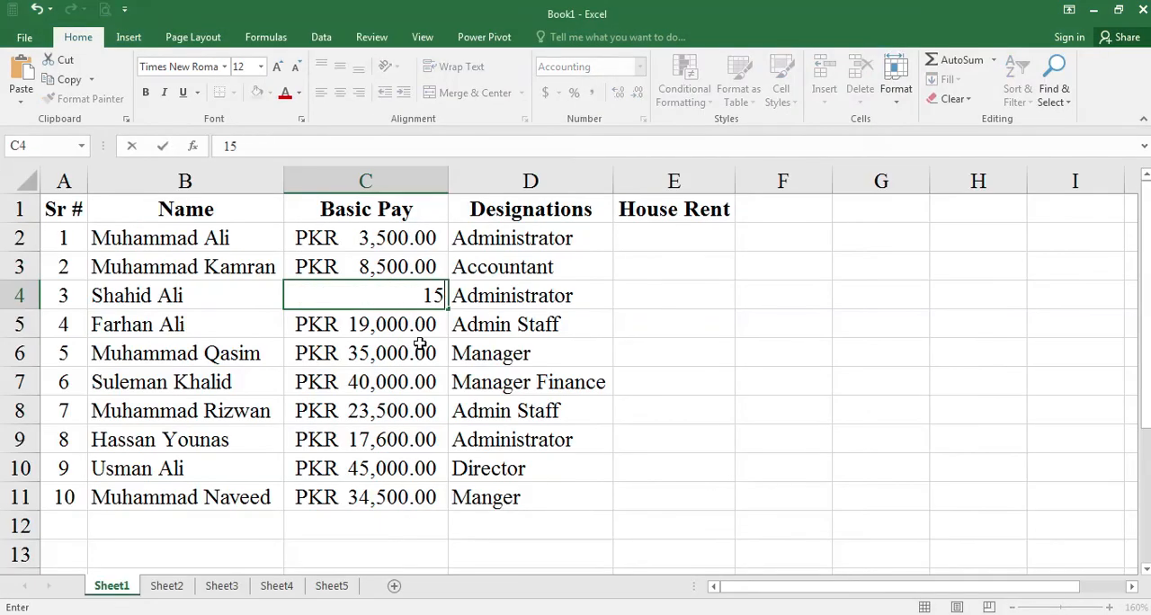
pyautogui.write(',500')
pyautogui.press('Return')
pyautogui.hotkey('alt', 'Tab')
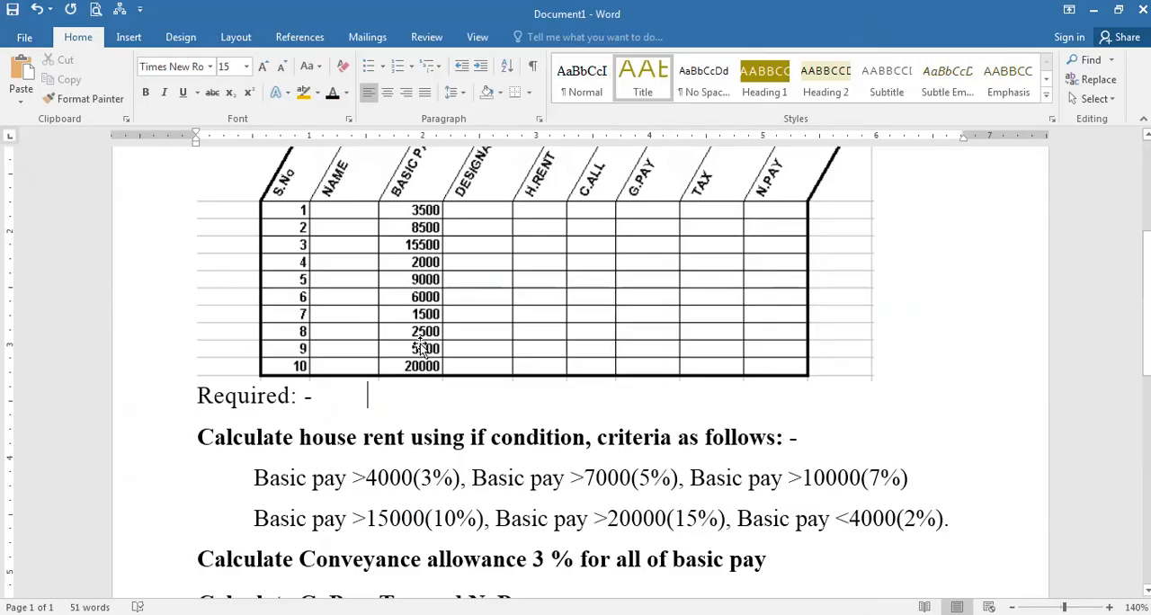
pyautogui.hotkey('alt', 'Tab')
pyautogui.write('2000')
pyautogui.hotkey('ctrl', 'Return')
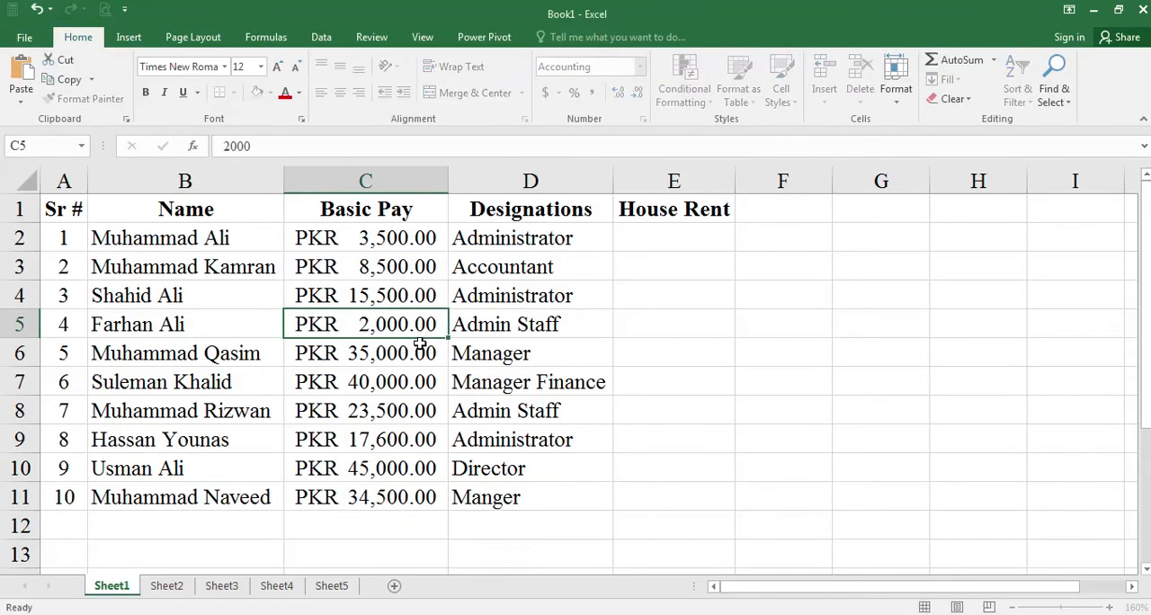
# - Set the basic pay in C6 to 9000 and in C7 to 6000 to match the Word table
pyautogui.hotkey('alt', 'Tab')
pyautogui.hotkey('alt', 'Tab')
pyautogui.write('9000')
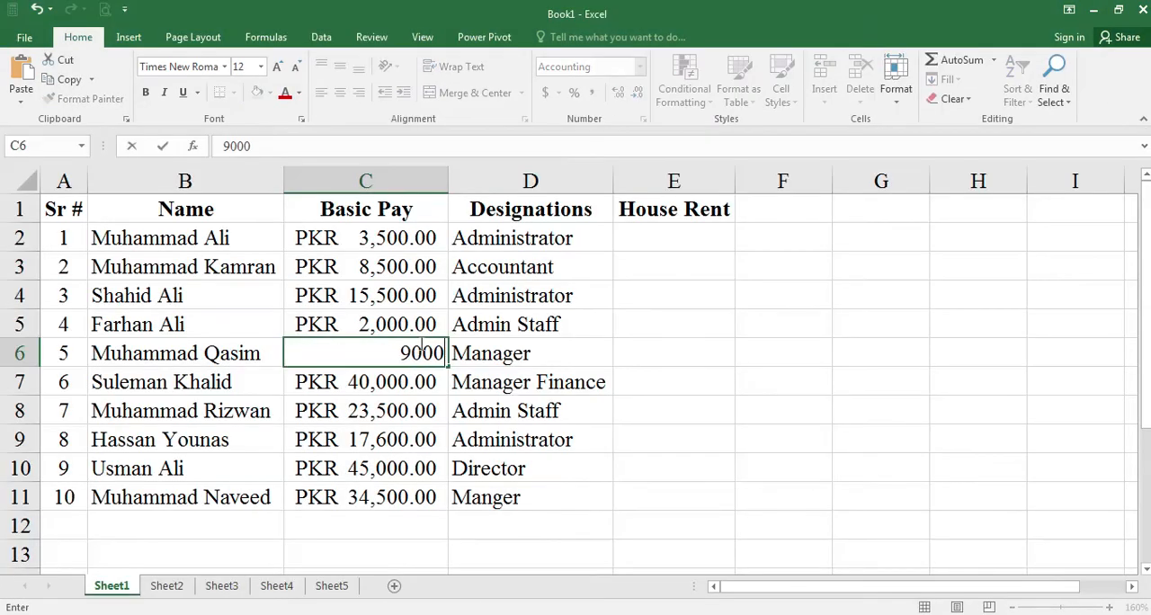
pyautogui.press('Return')
pyautogui.write('6000')
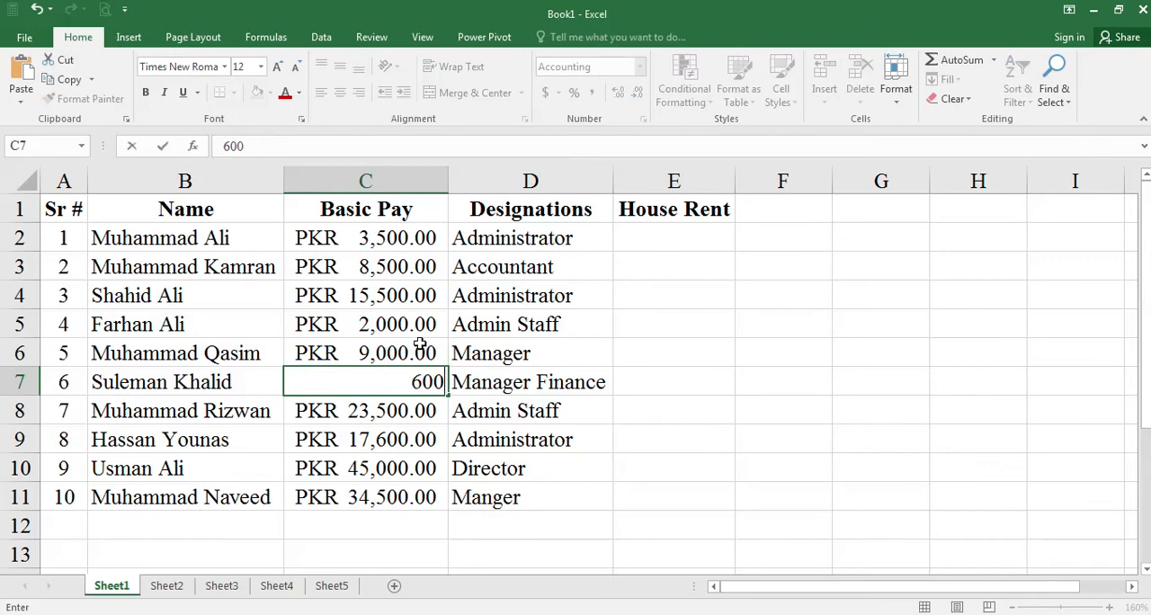
pyautogui.press('Return')
# - Copy the basic pay of rows 7 and 8 of the Word table, entering 1500 in C8 and 2500 in C9
pyautogui.hotkey('alt', 'Tab')
pyautogui.hotkey('alt', 'Tab')
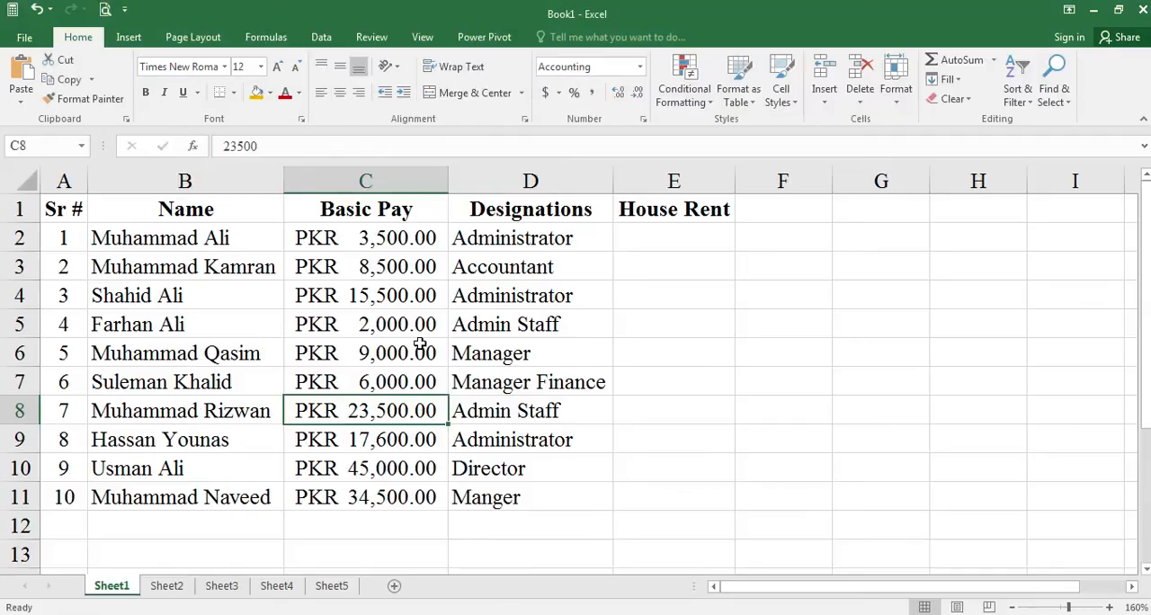
pyautogui.write('1500')
pyautogui.press('Return')
pyautogui.hotkey('alt', 'Tab')
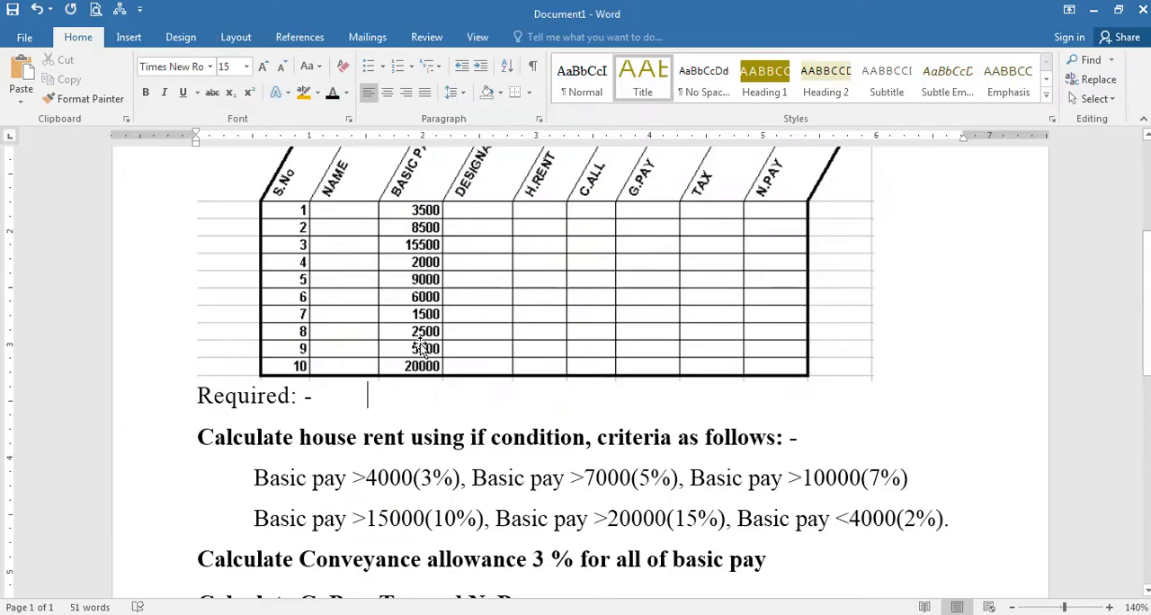
# - Enter the last two basic pay values from the Word table, 5500 in C10 and 20000 in C11
pyautogui.hotkey('alt', 'Tab')
pyautogui.write('2500')
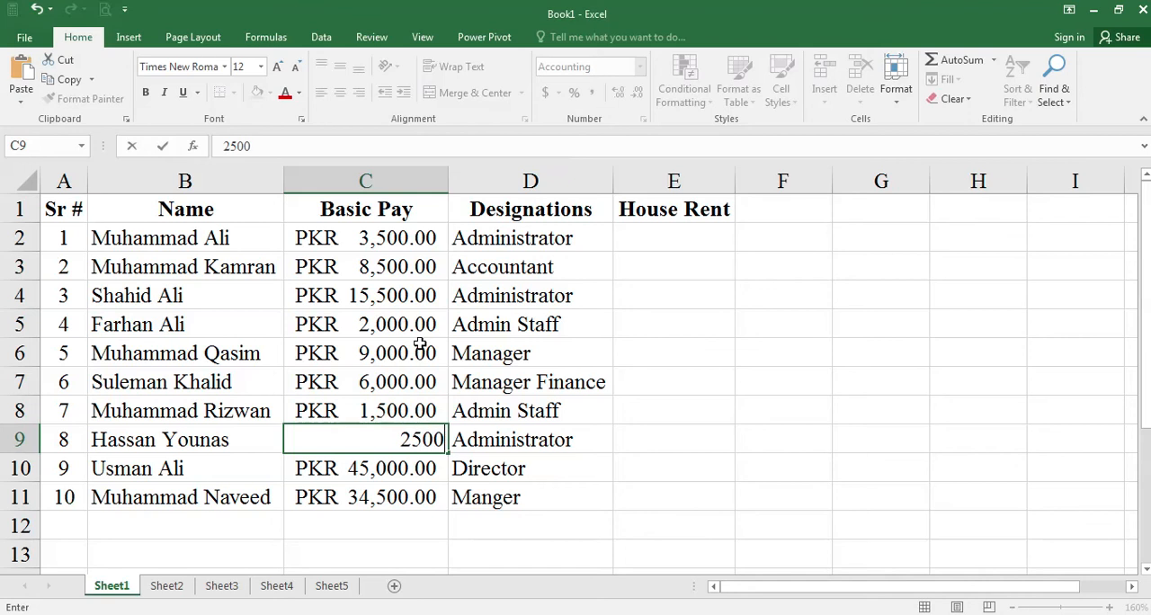
pyautogui.press('Return')
pyautogui.hotkey('alt', 'Tab')
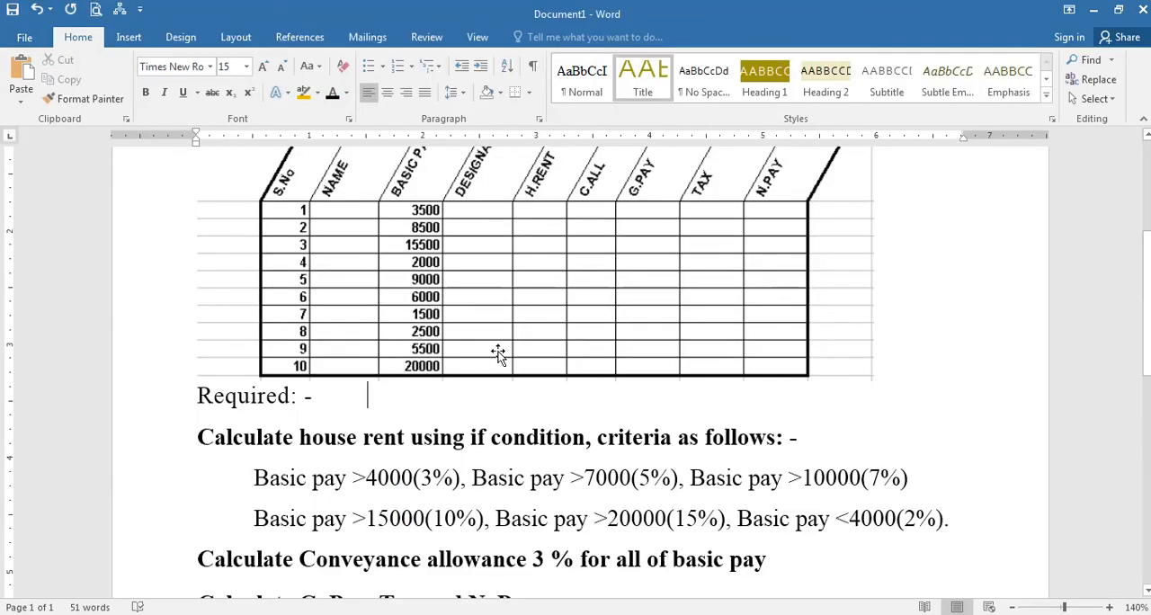
pyautogui.hotkey('alt', 'Tab')
pyautogui.write('5500')
pyautogui.press('Return')
pyautogui.hotkey('alt', 'Tab')
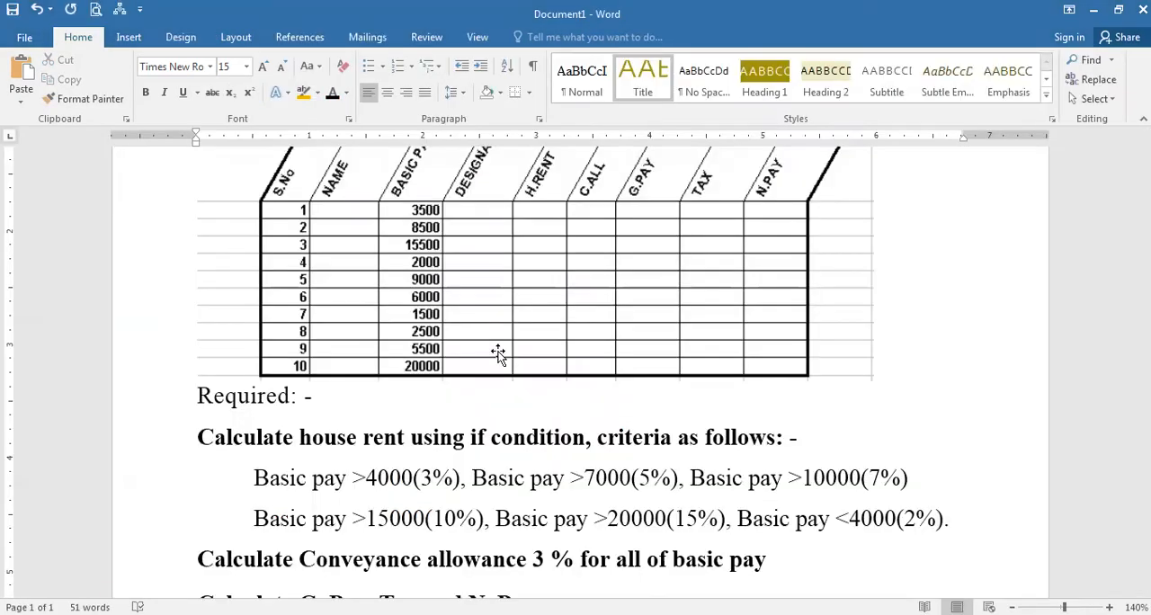
pyautogui.hotkey('alt', 'Tab')
pyautogui.write('20,000')
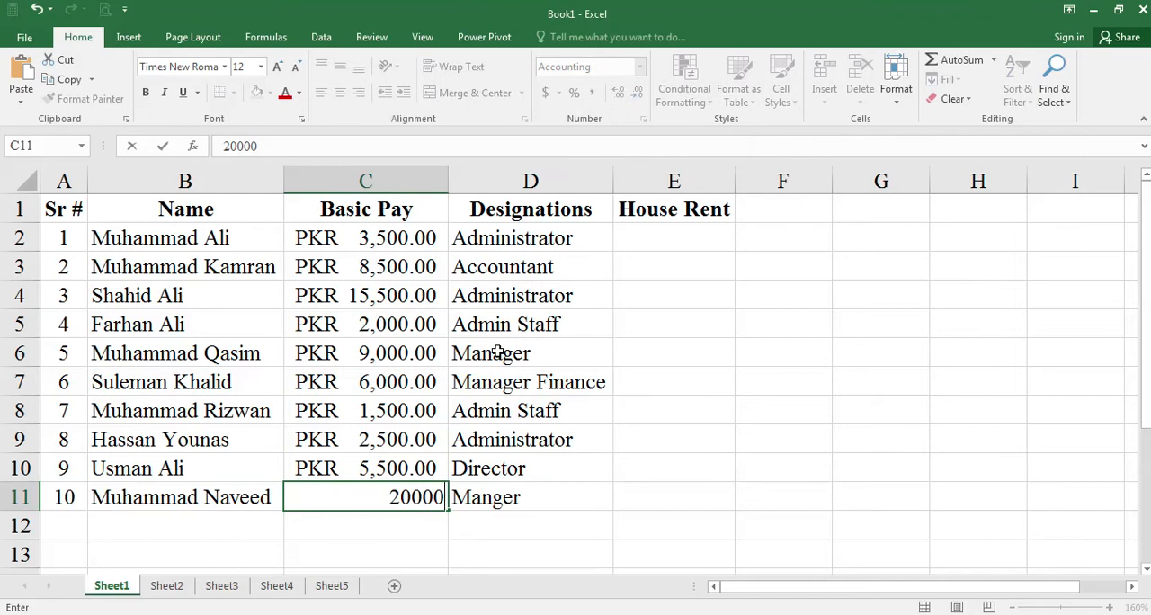
pyautogui.press('Return')
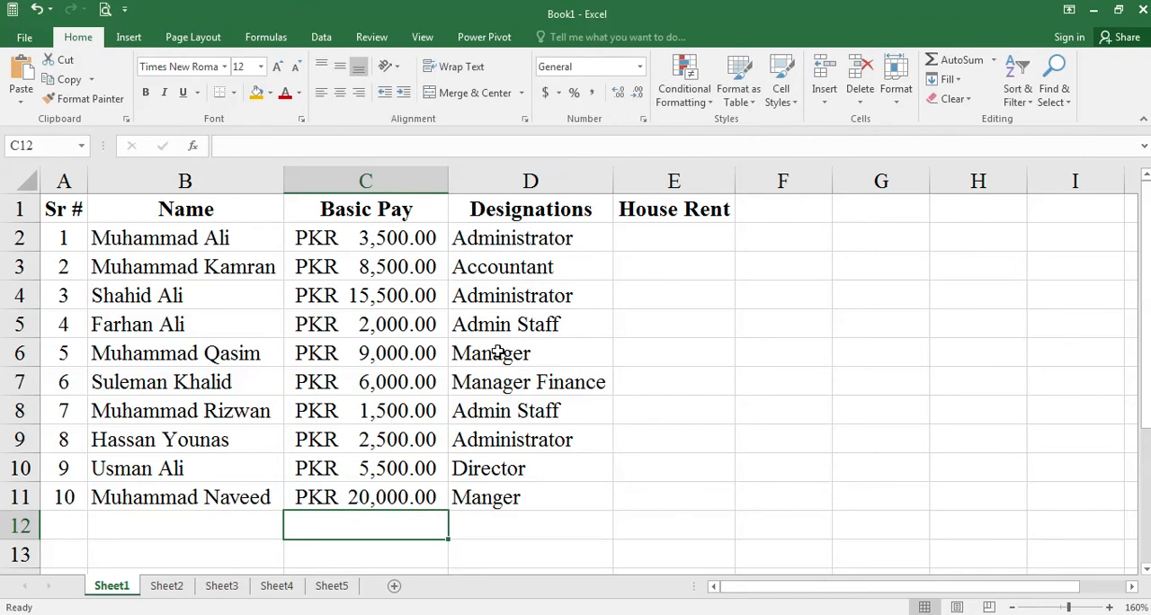
# - Change the basic pay in C10 to 20000 and in C11 to 5700
pyautogui.click(389, 476)
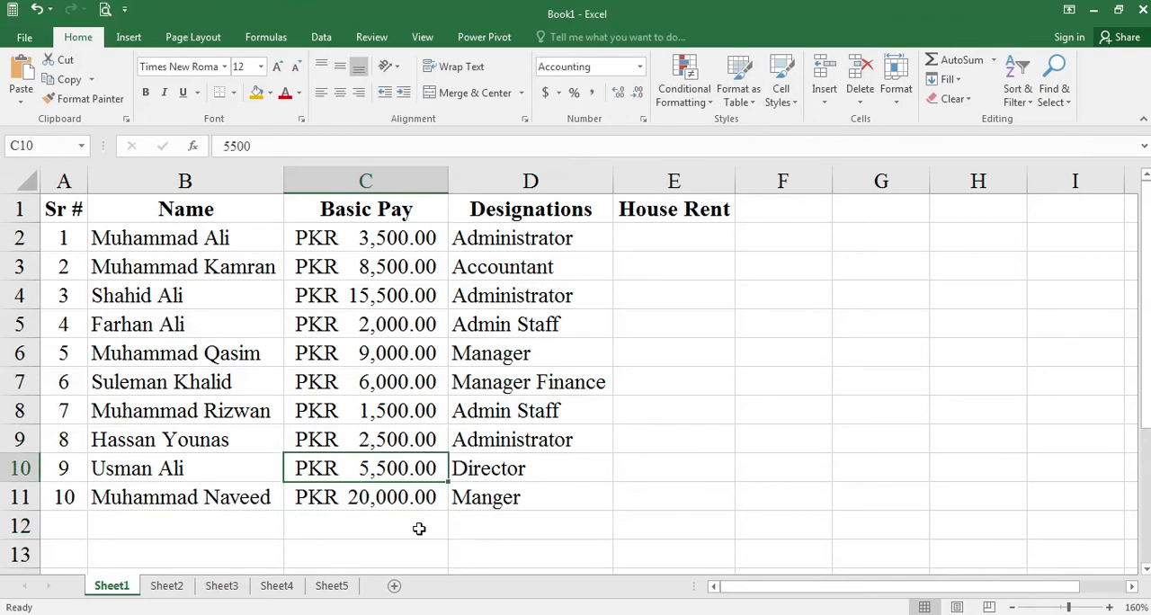
pyautogui.write('20000')
pyautogui.press('Return')
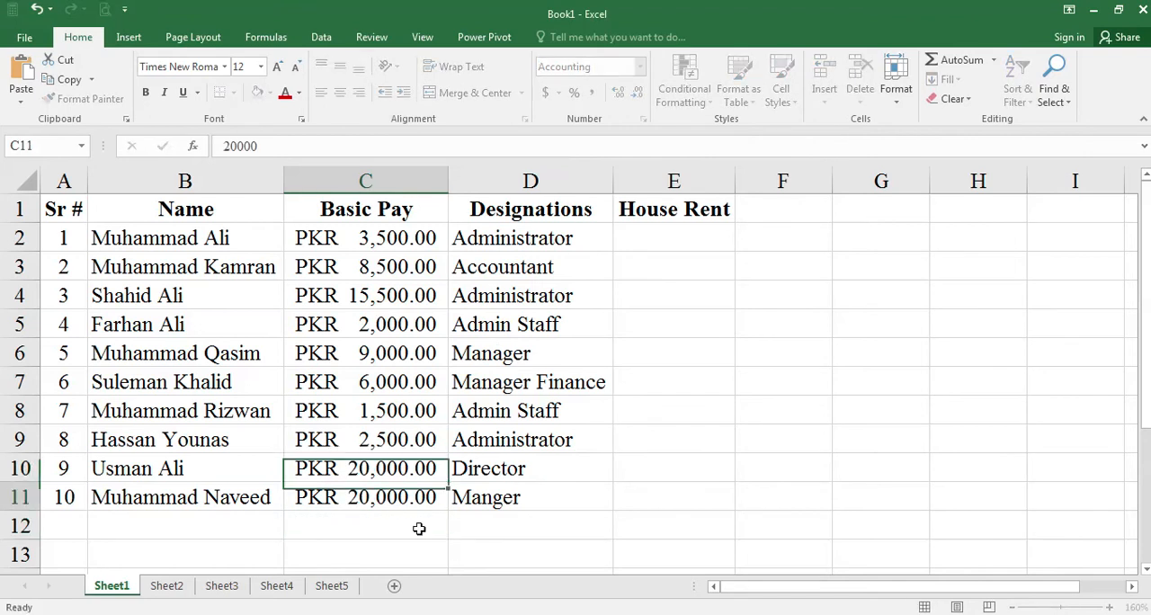
pyautogui.write('5')
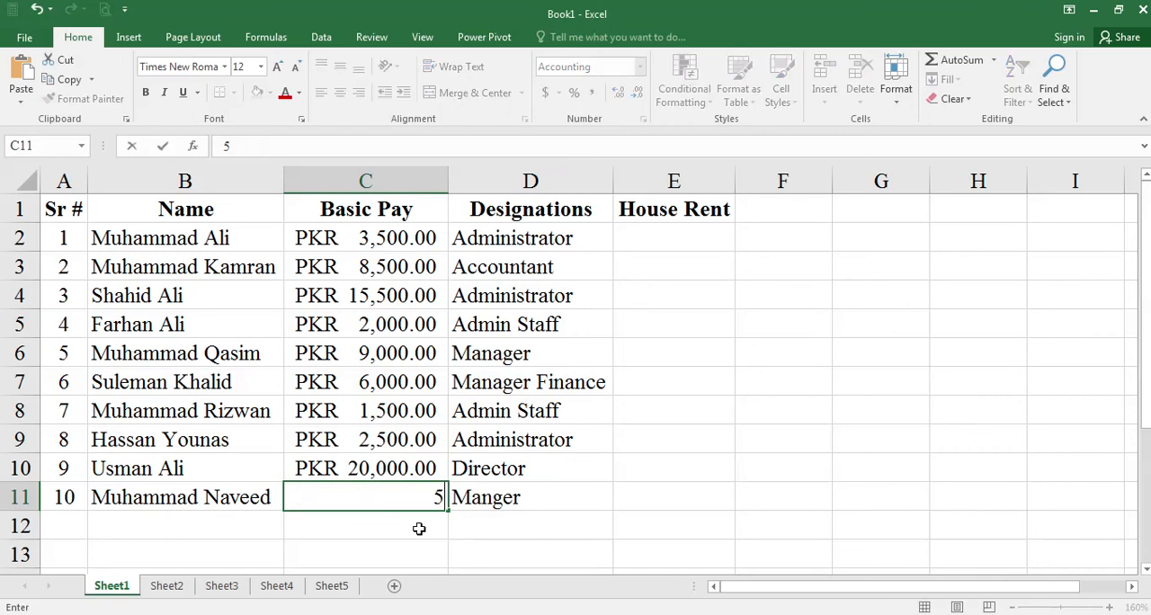
pyautogui.write('000')
pyautogui.press('BackSpace')
pyautogui.press('BackSpace')
pyautogui.press('BackSpace')
pyautogui.write('700')
pyautogui.press('Return')
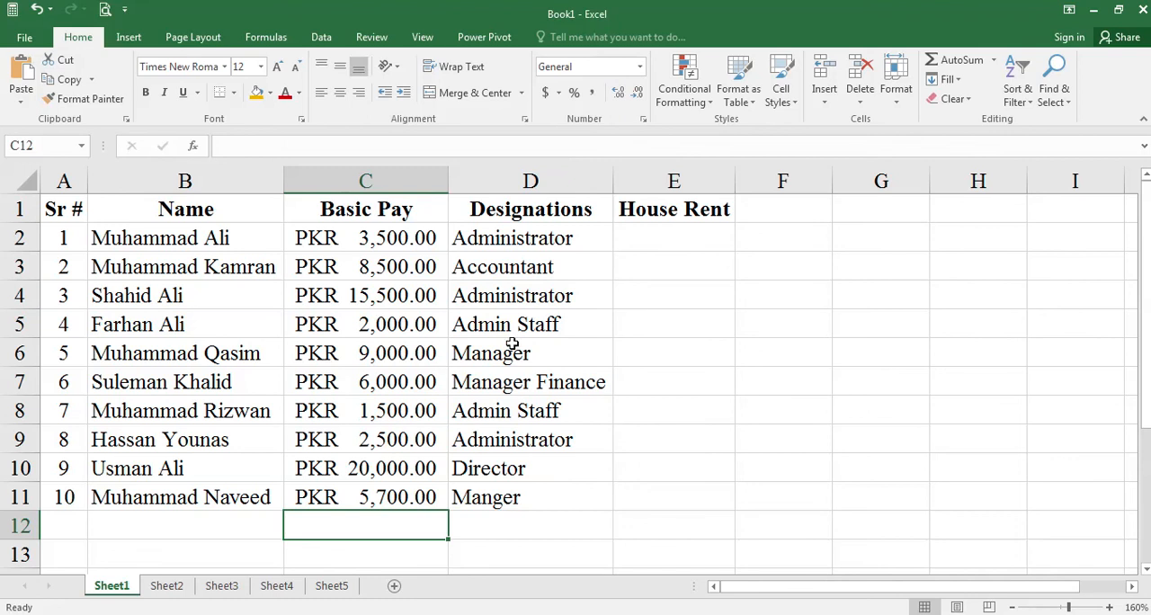
# - Check the highest basic pay threshold in the Word assignment and start an IF formula in E2 with the test C2>20000
pyautogui.click(702, 244)
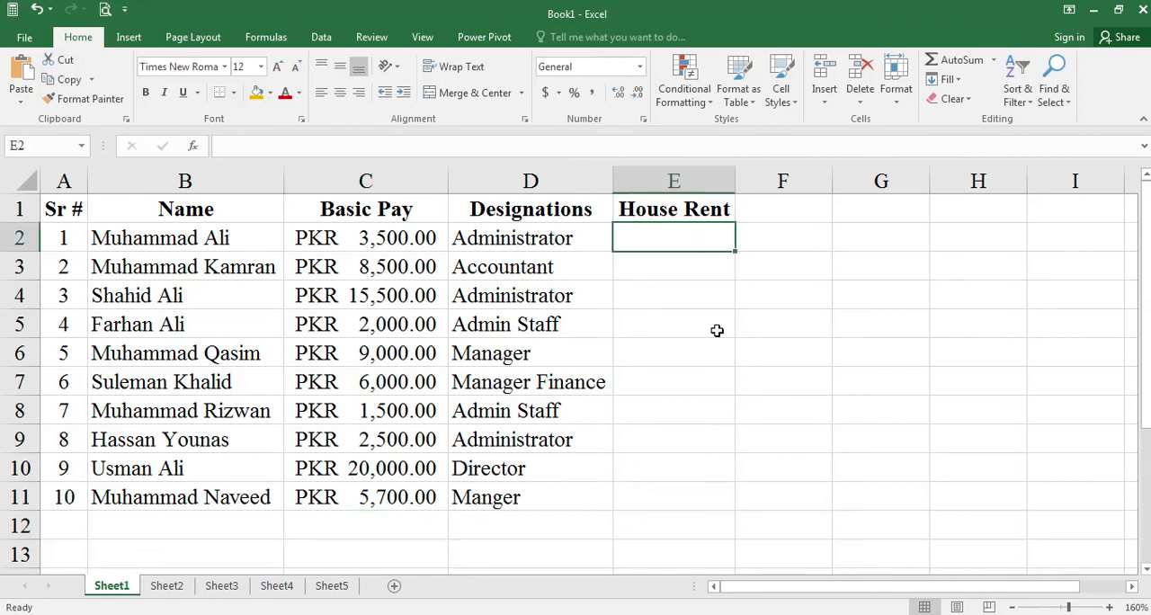
pyautogui.hotkey('alt', 'Tab')
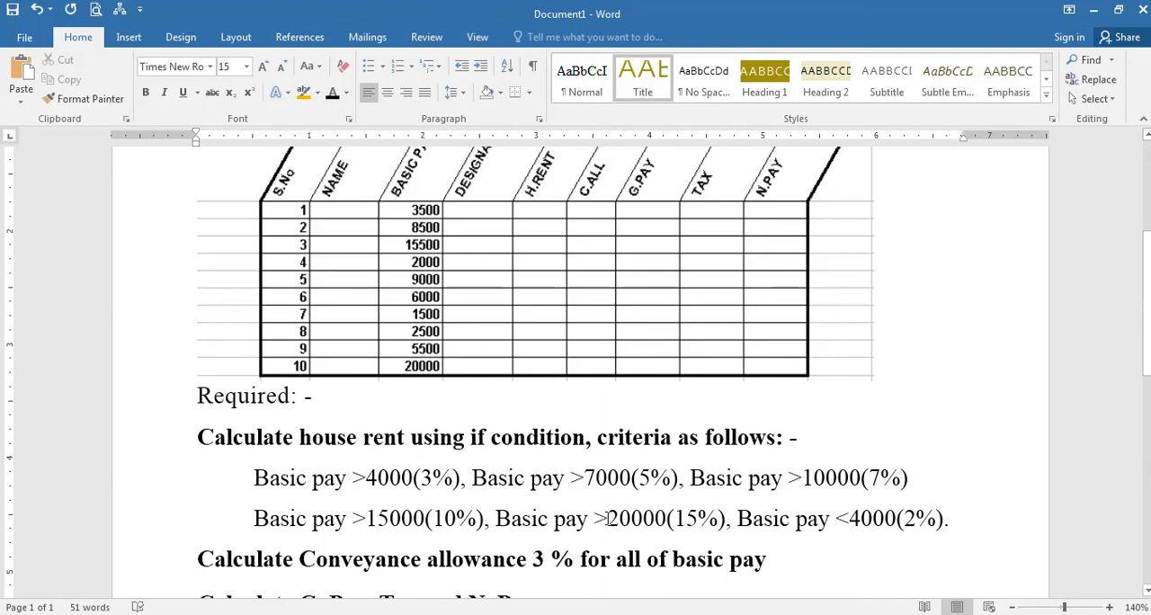
pyautogui.moveTo(608, 519); pyautogui.dragTo(668, 520)
pyautogui.hotkey('alt', 'Tab')
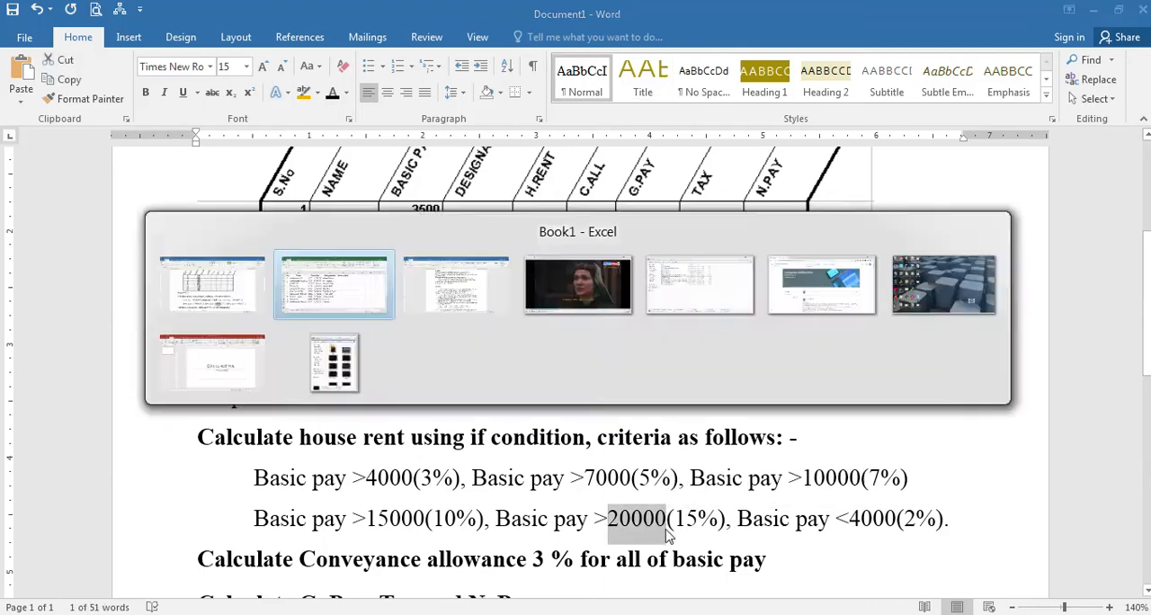
pyautogui.scroll(8, 735, 357)
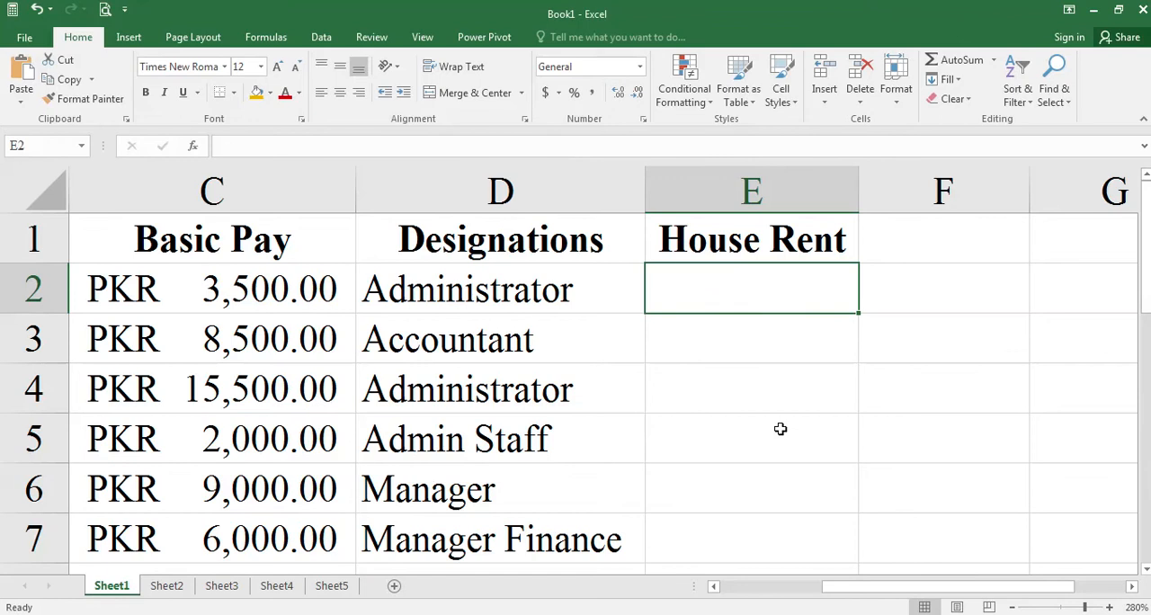
pyautogui.write('=if(')
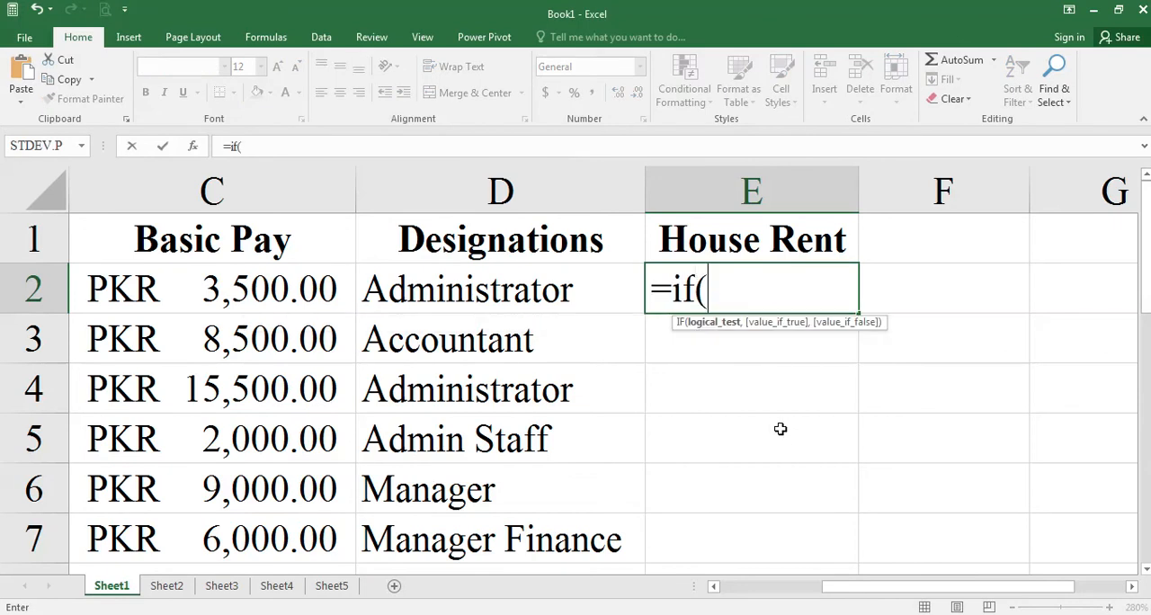
pyautogui.click(302, 294)
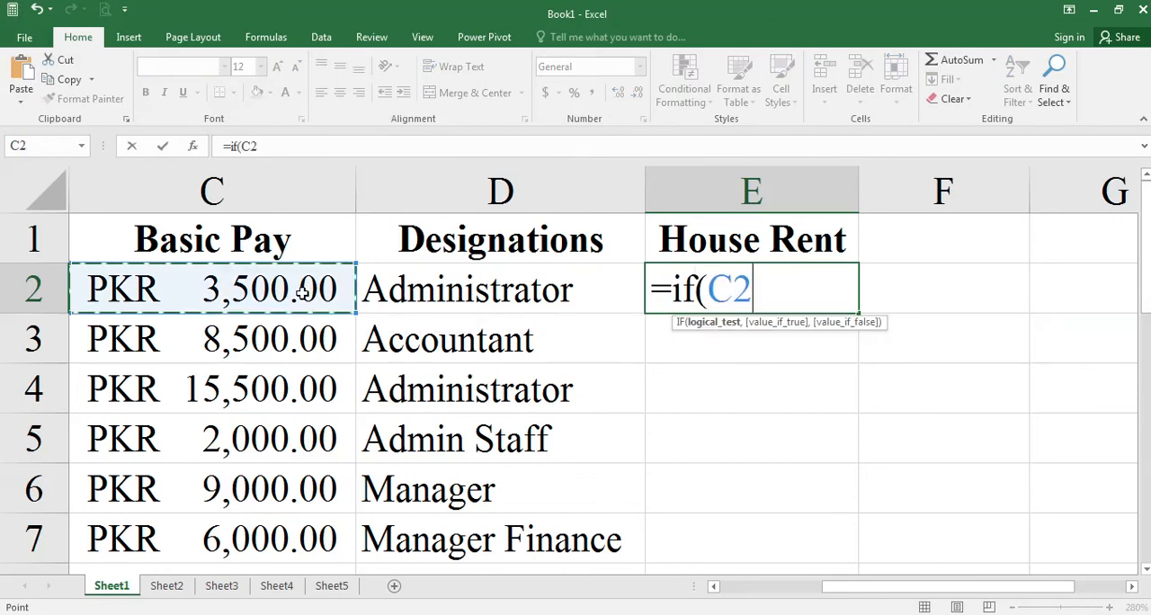
pyautogui.write('>')
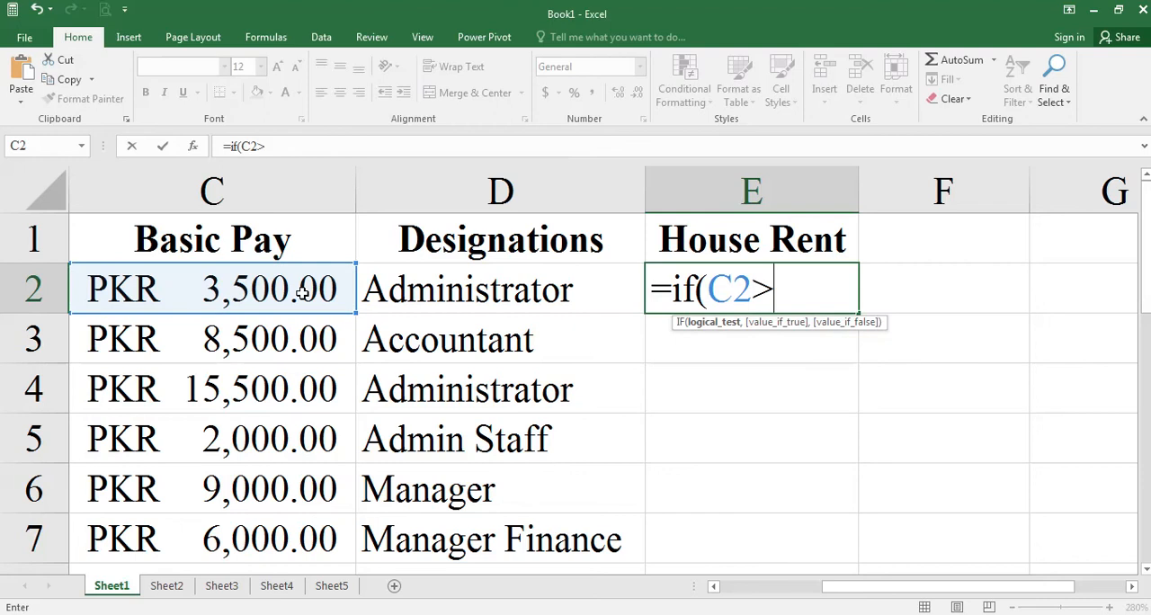
pyautogui.write('2')
pyautogui.write('0000')
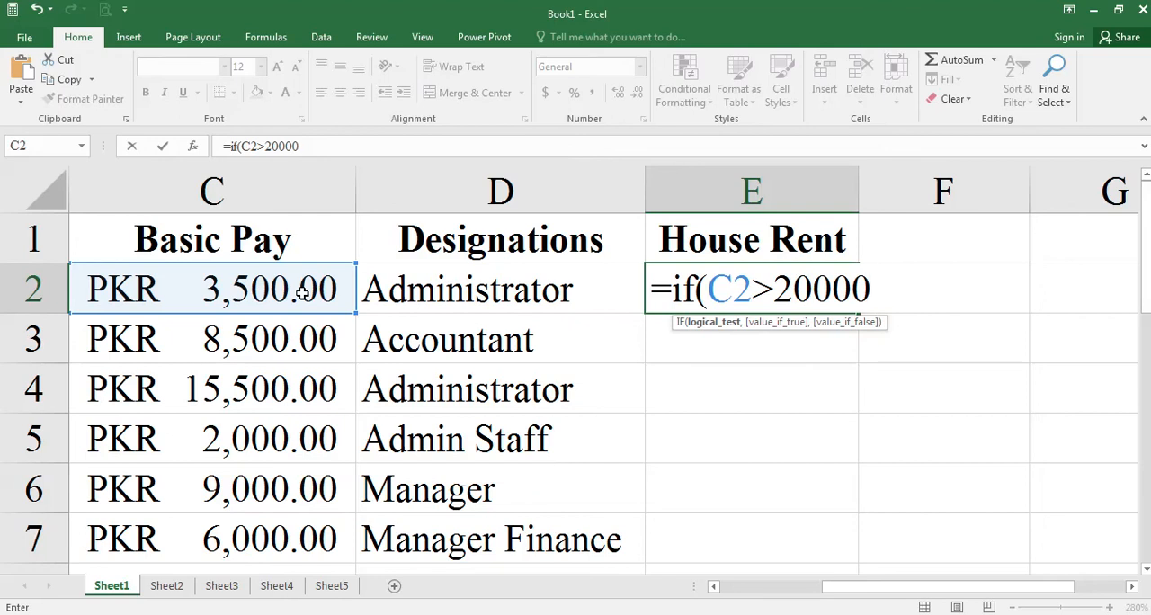
# - Add C2*15% as the value if true in the E2 formula and continue to the value if false
pyautogui.write(',')
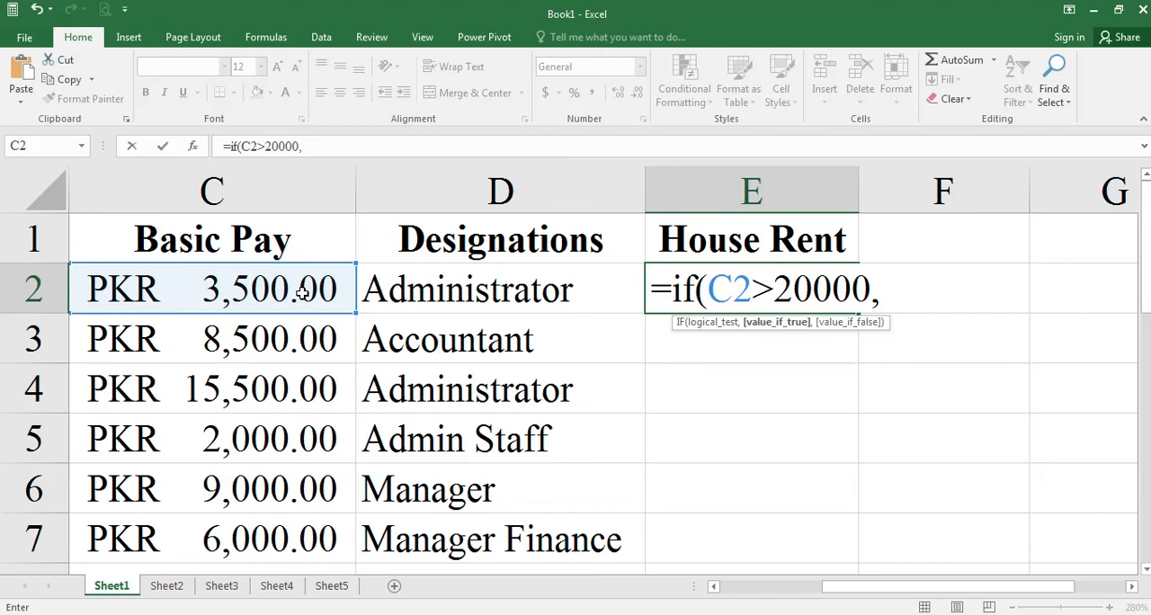
pyautogui.click(303, 292)
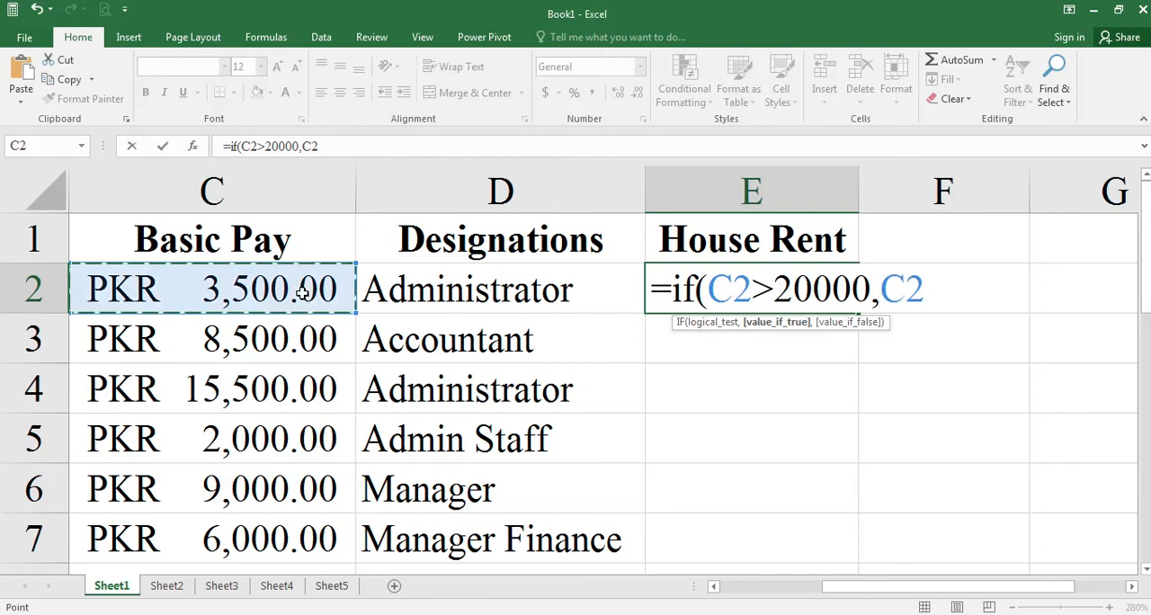
pyautogui.write('*15%')
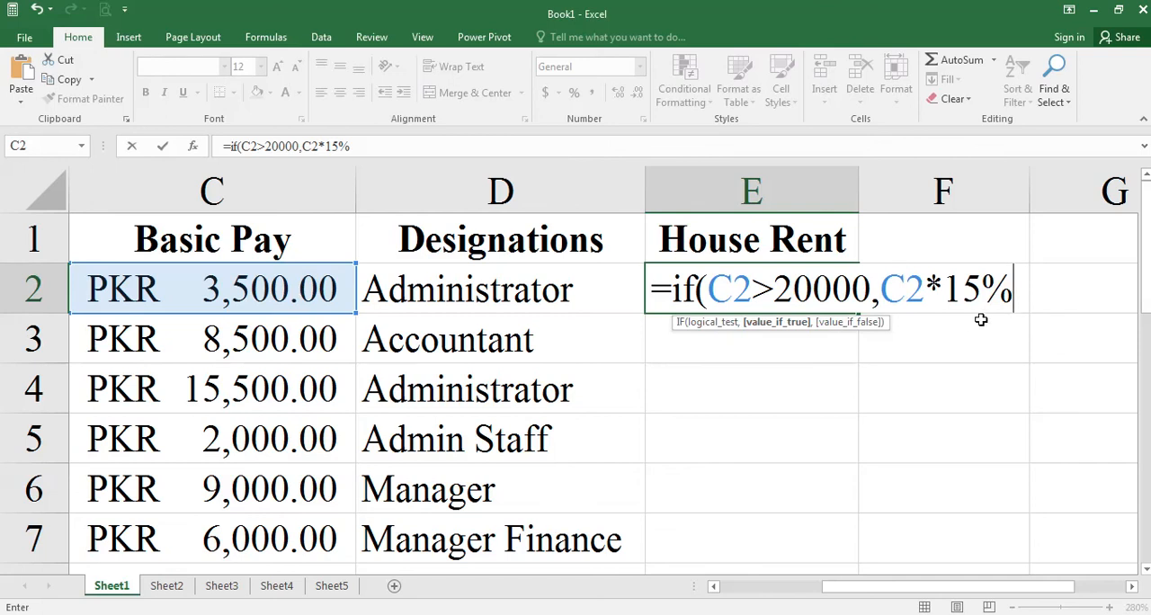
pyautogui.write(',')
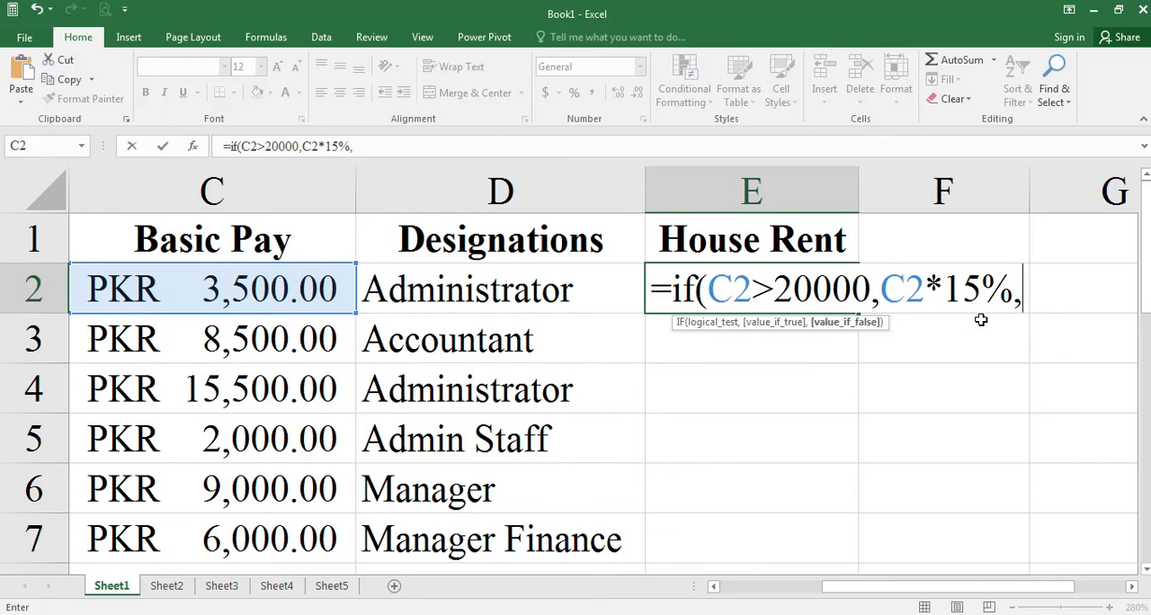
# - Check the 10% house rent criterion in the Word assignment and nest a second IF in the E2 formula with the test C2>15000
pyautogui.hotkey('alt', 'Tab')
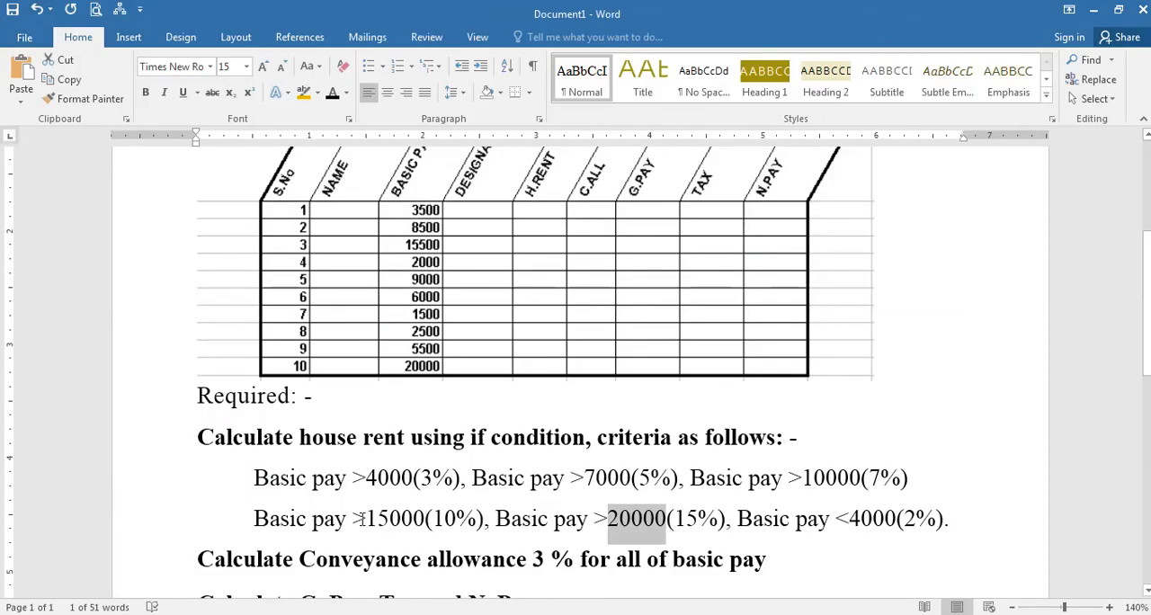
pyautogui.moveTo(434, 518); pyautogui.dragTo(480, 518)
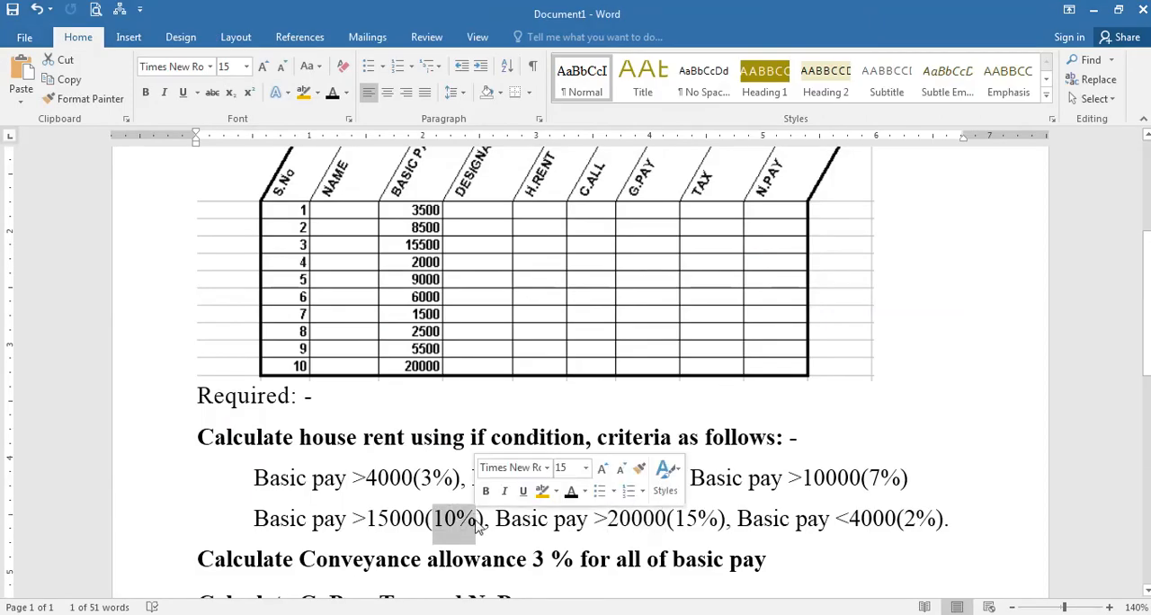
pyautogui.hotkey('alt', 'Tab')
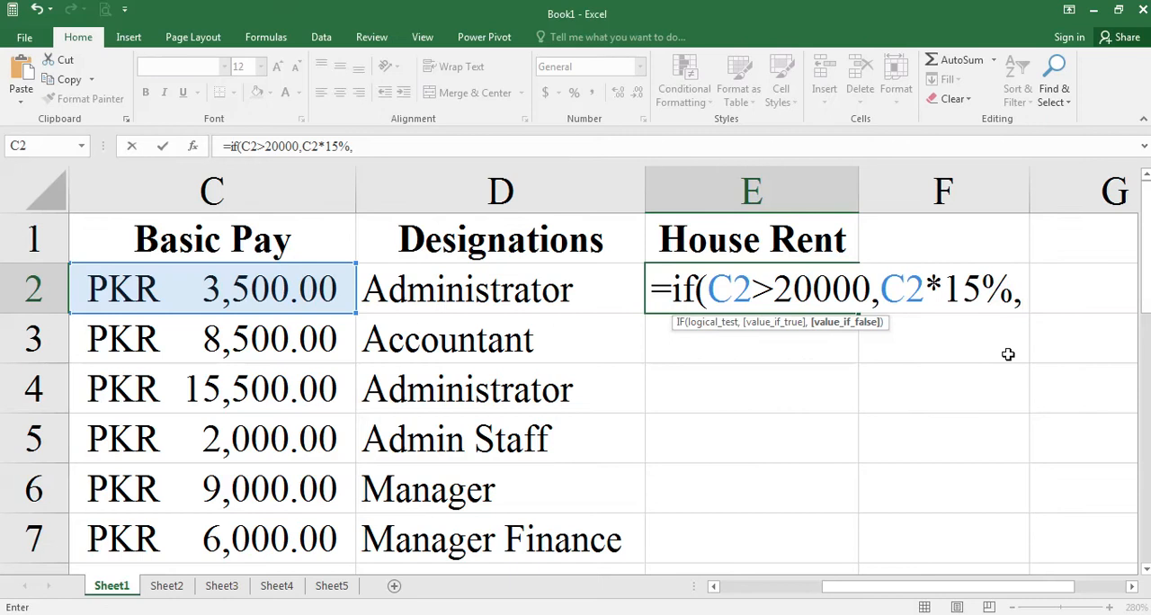
pyautogui.write('if(')
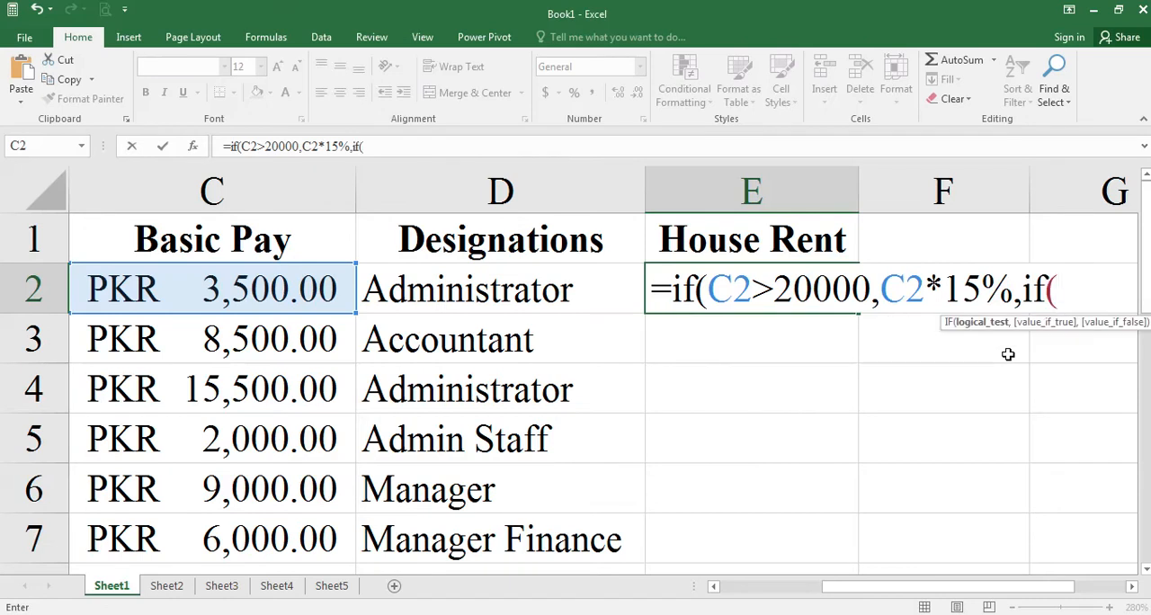
pyautogui.write('c2>15000')
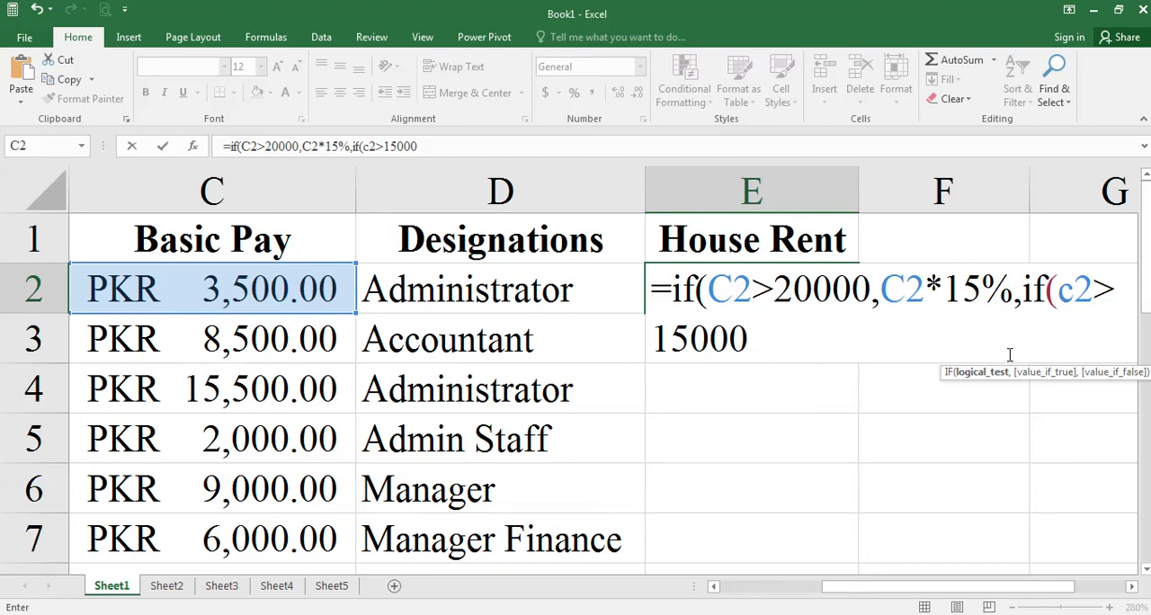
pyautogui.write(',C2')
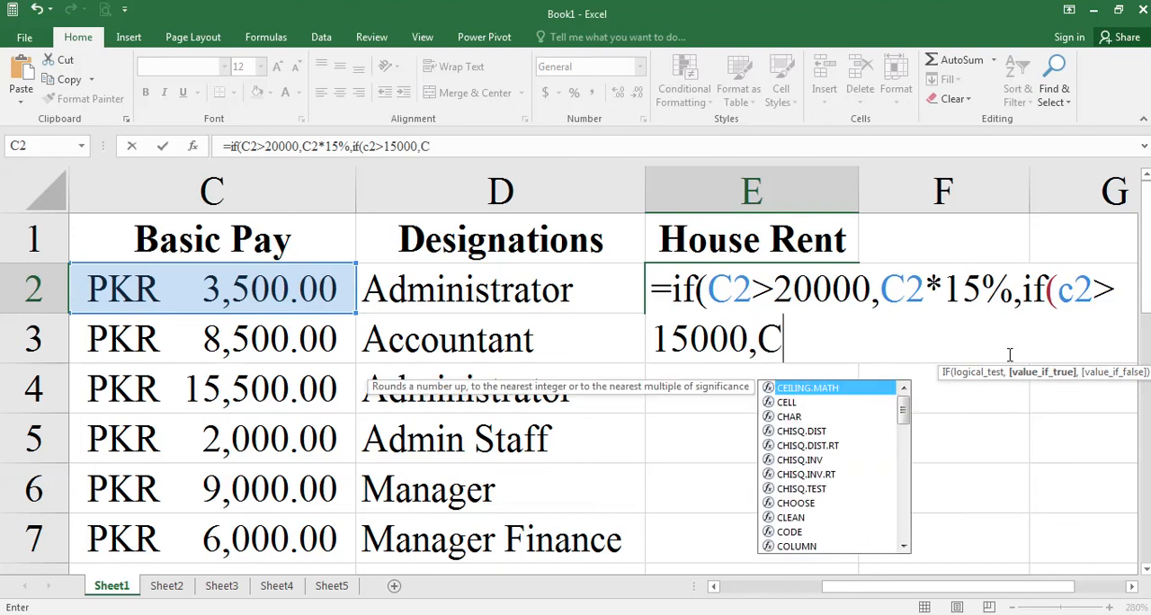
pyautogui.write('*10%')
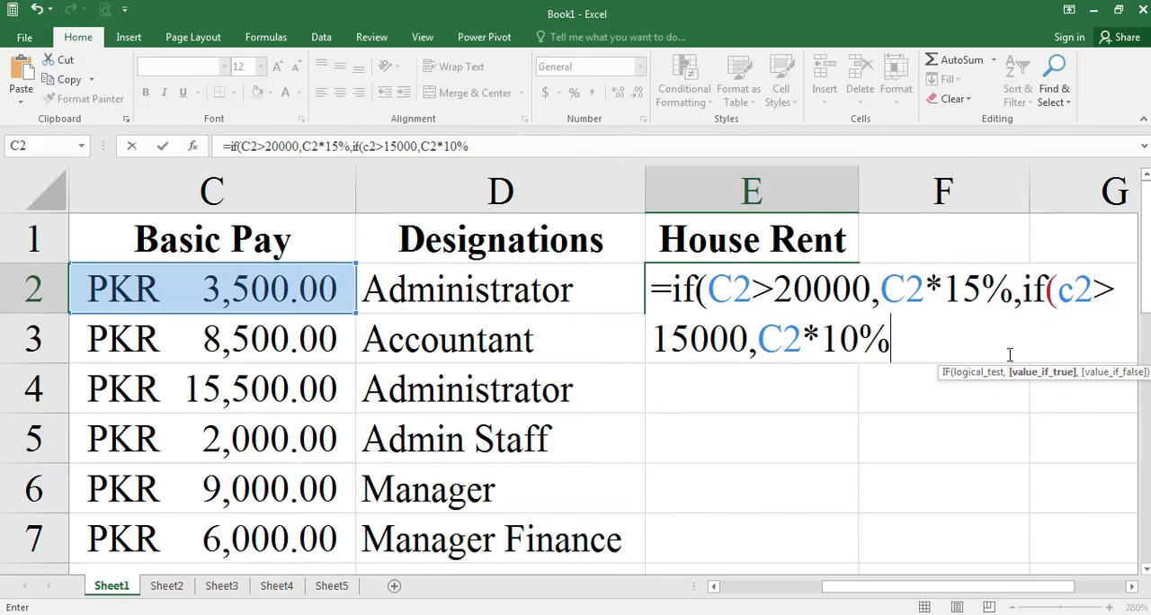
pyautogui.write(',')
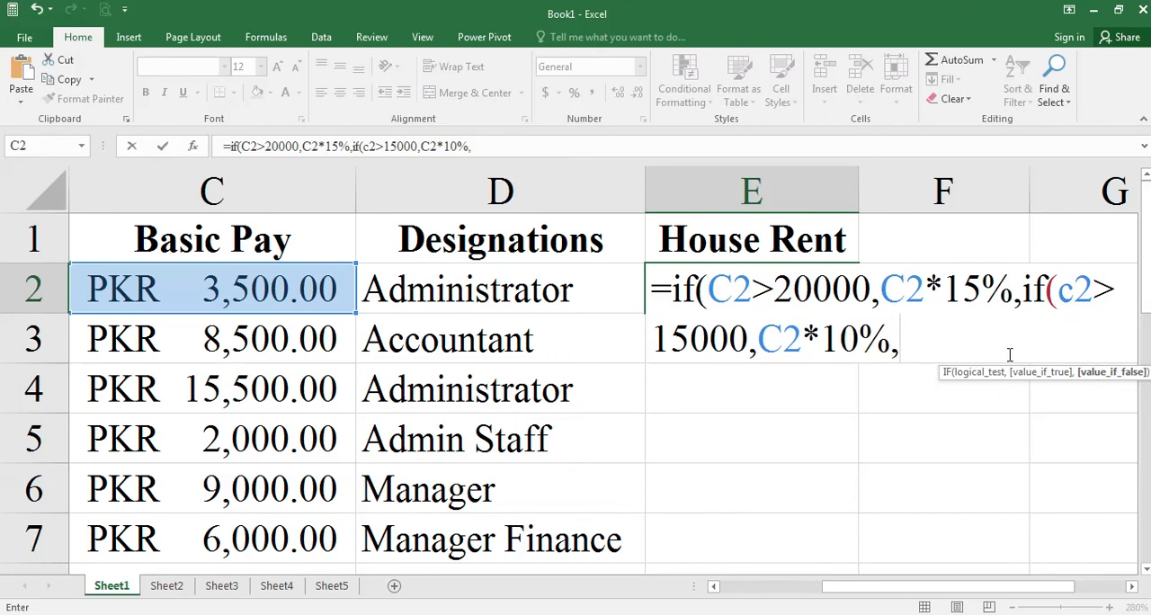
pyautogui.write('if(')
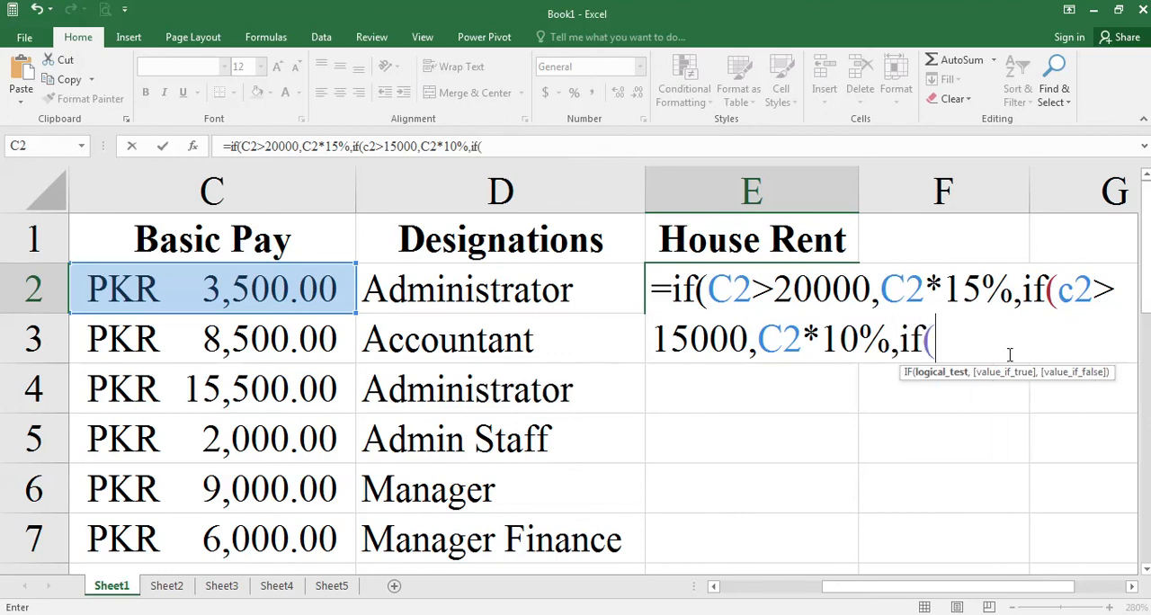
pyautogui.write('CS')
# - Nest a third IF in the E2 formula with the test C2>10000, checking the threshold in the Word assignment
pyautogui.press('BackSpace')
pyautogui.write('2')
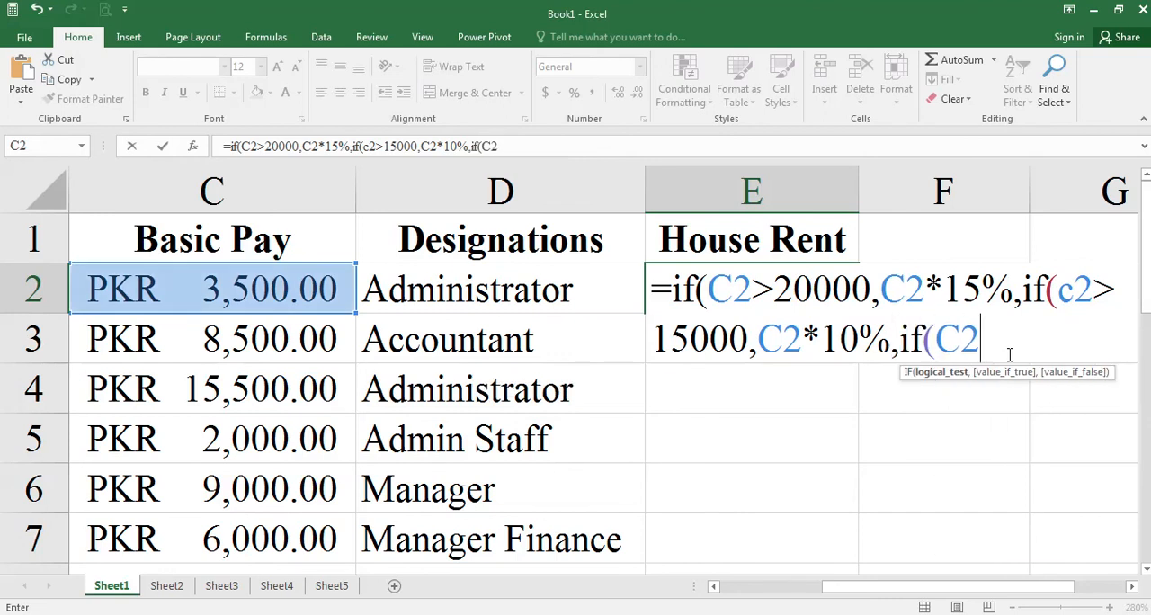
pyautogui.write('>')
pyautogui.hotkey('alt', 'Tab')
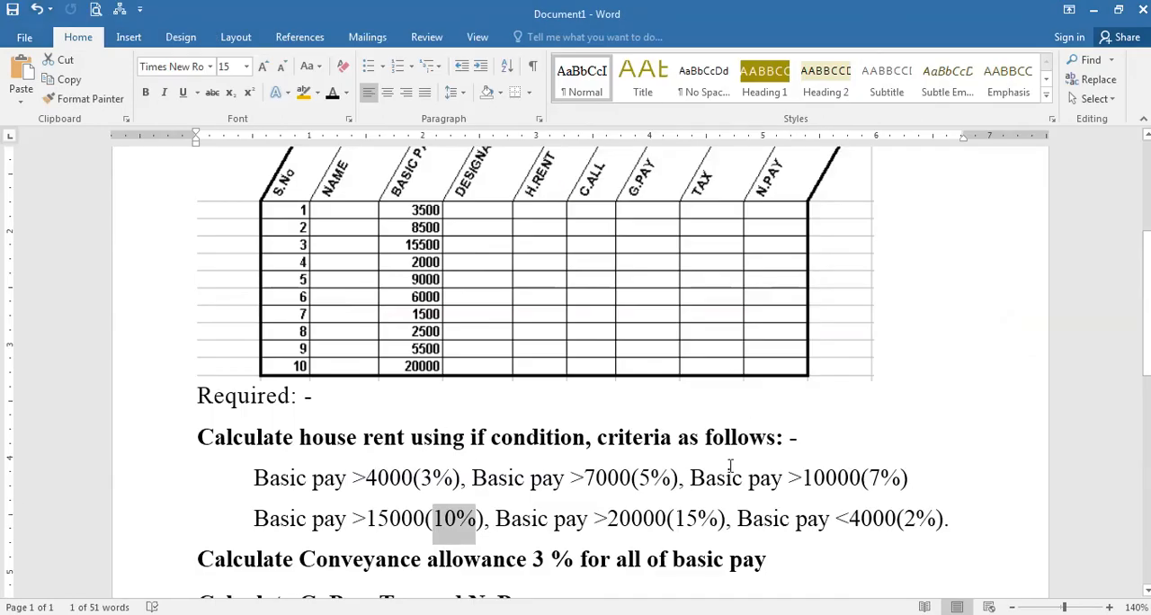
pyautogui.hotkey('alt', 'Tab')
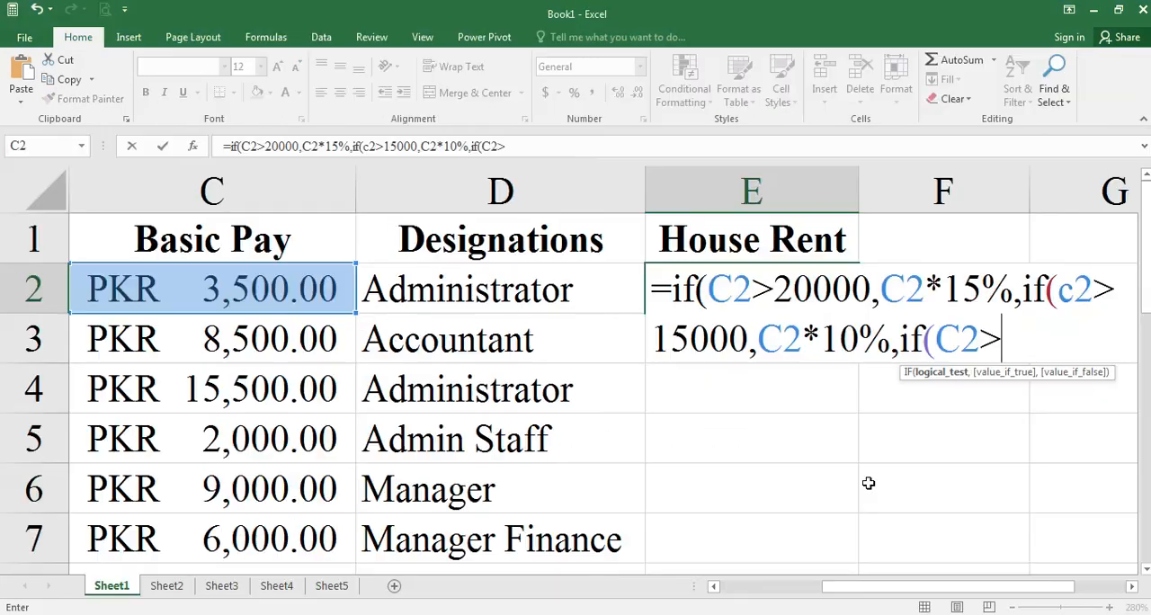
pyautogui.write('10000')
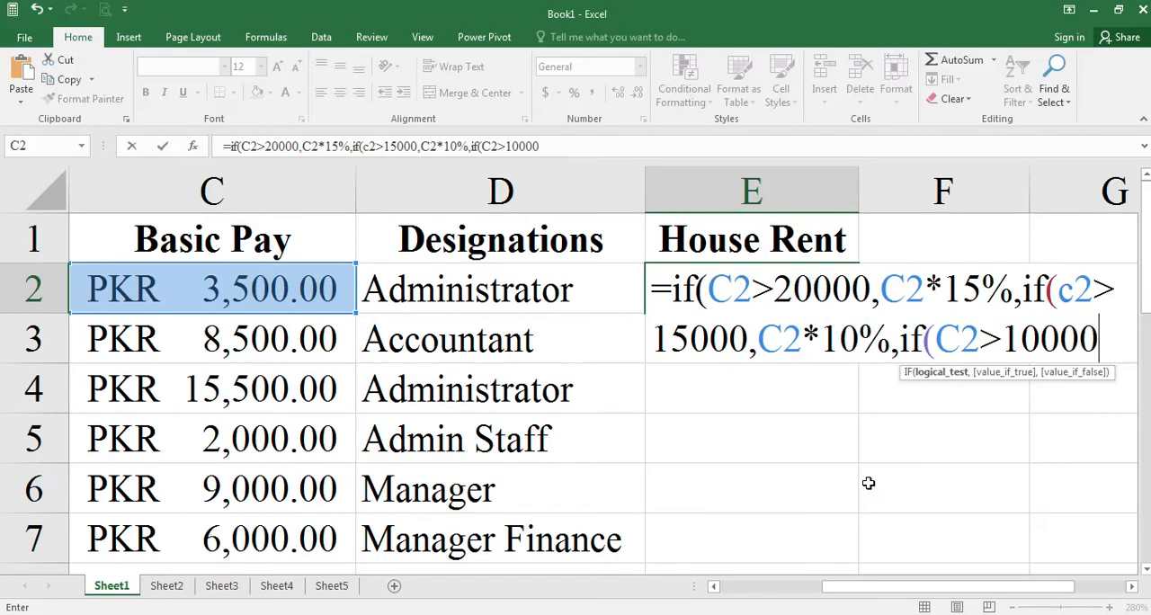
pyautogui.write(',')
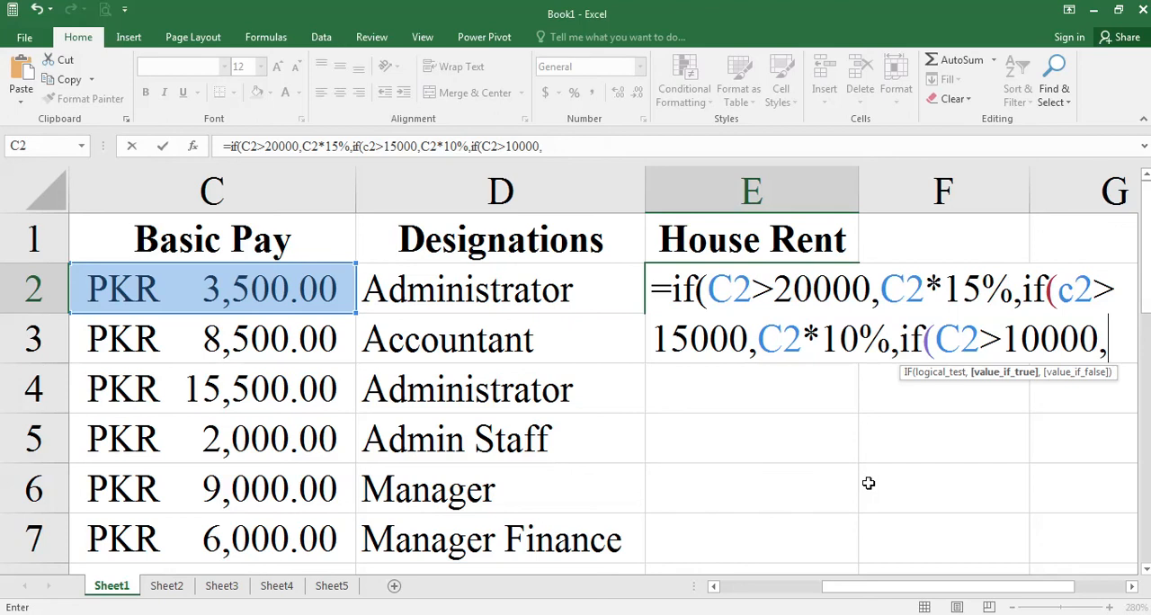
pyautogui.write('C2')
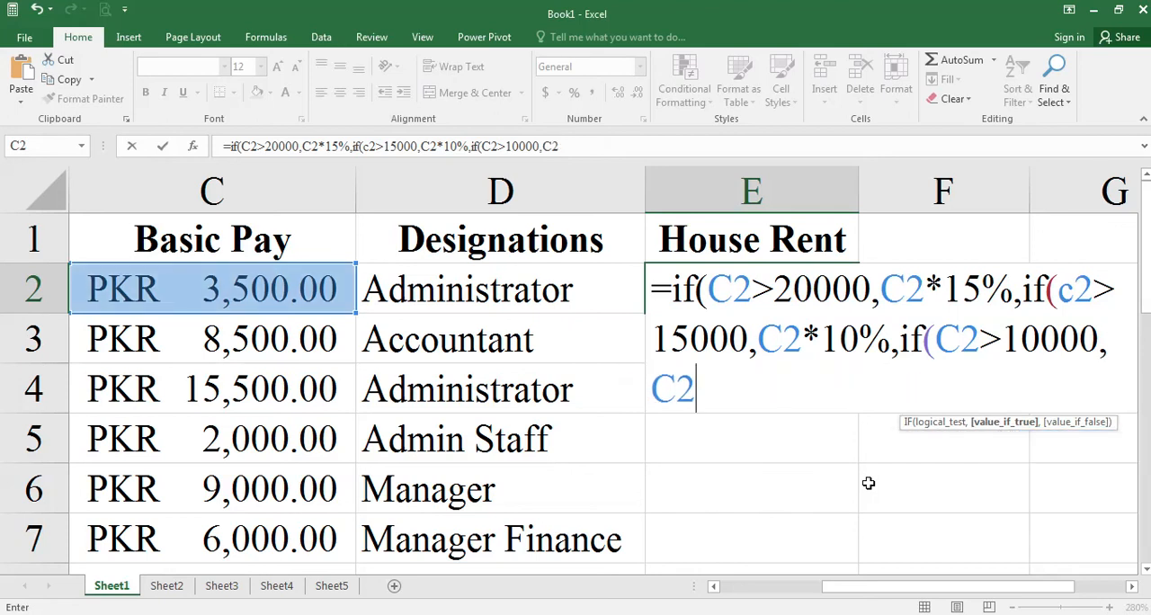
pyautogui.write('*7%')
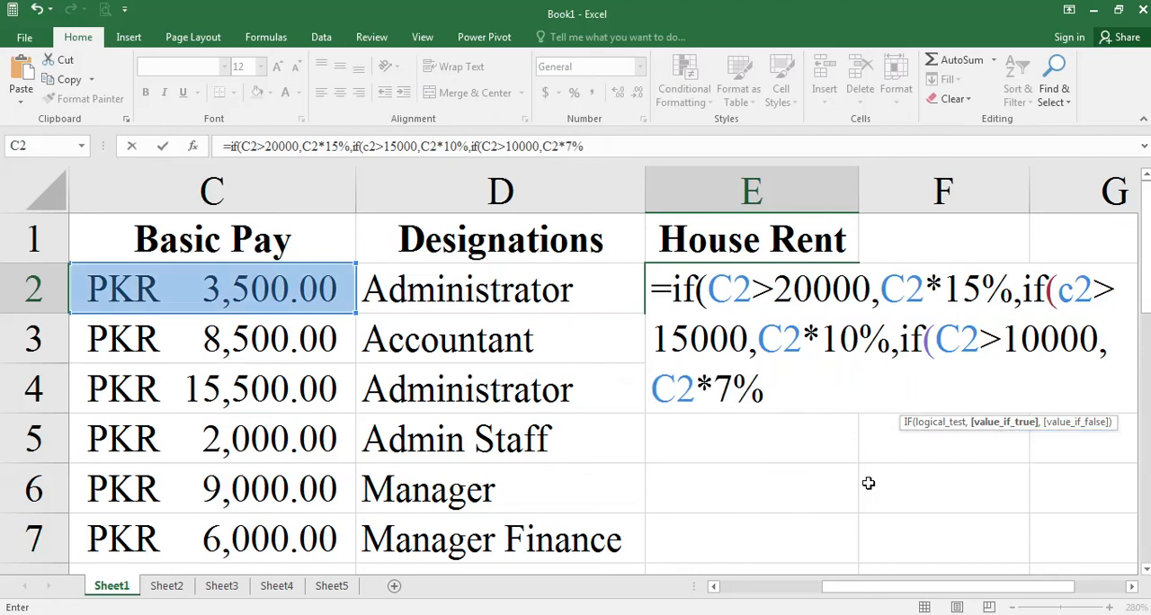
pyautogui.write(',')
# - Nest a fourth IF in the E2 formula with the test C2>7000, taking the threshold from the Word assignment
pyautogui.hotkey('alt', 'Tab')
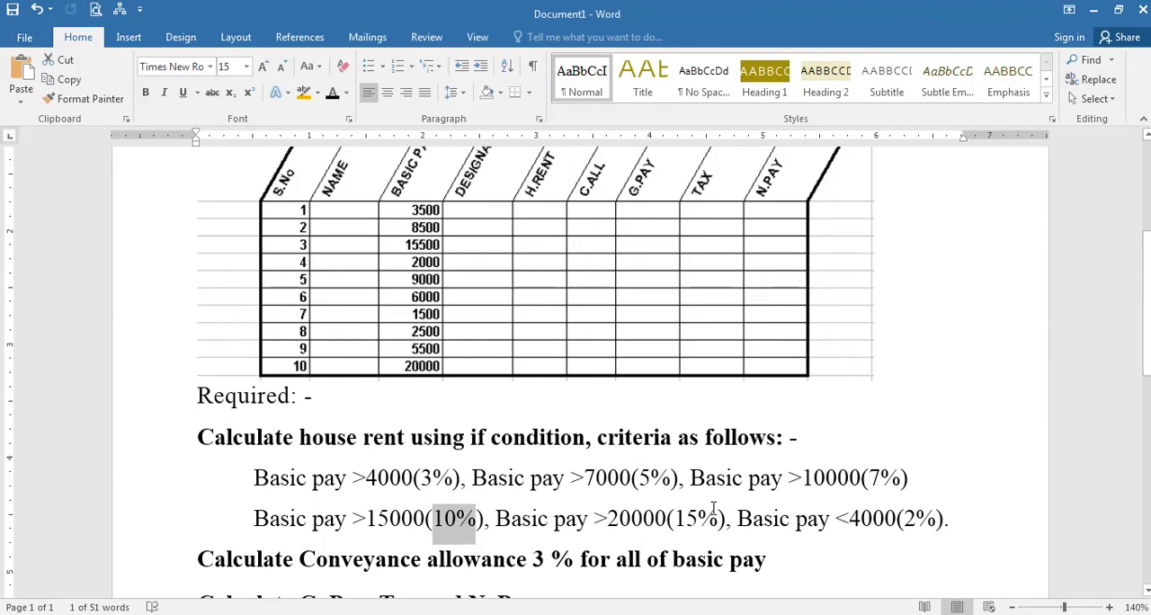
pyautogui.hotkey('alt', 'Tab')
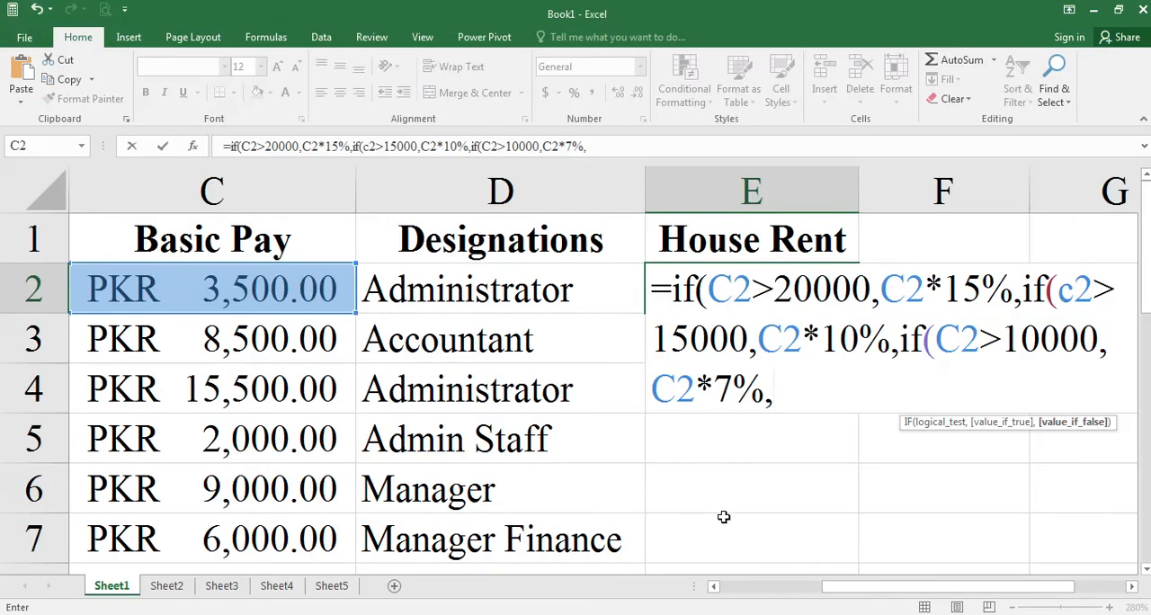
pyautogui.write('if(c')
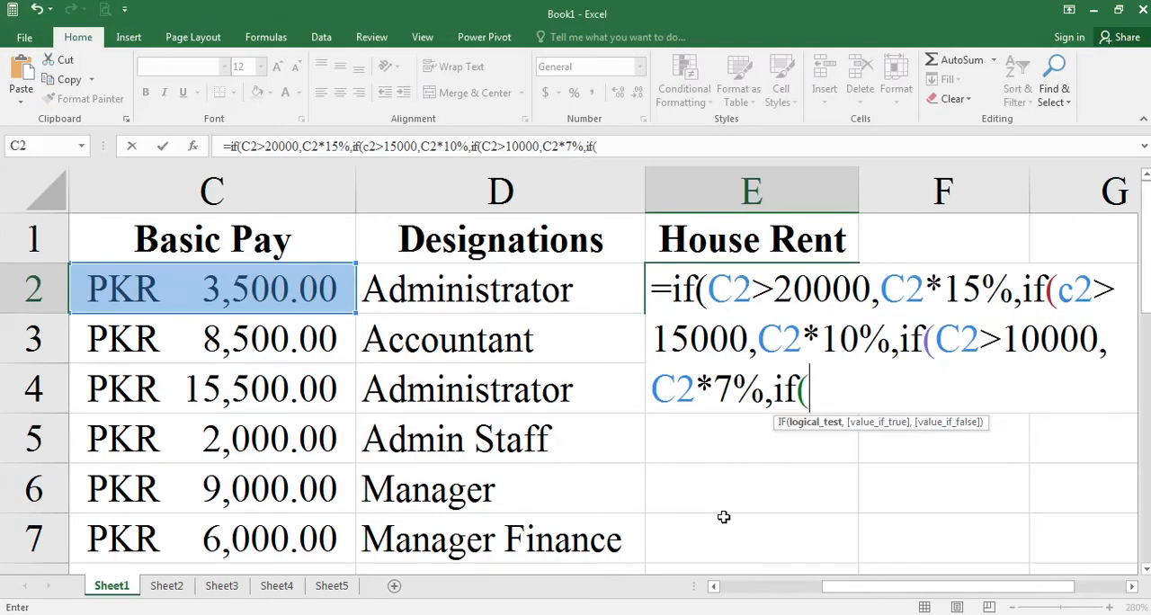
pyautogui.press('BackSpace')
pyautogui.write('C2')
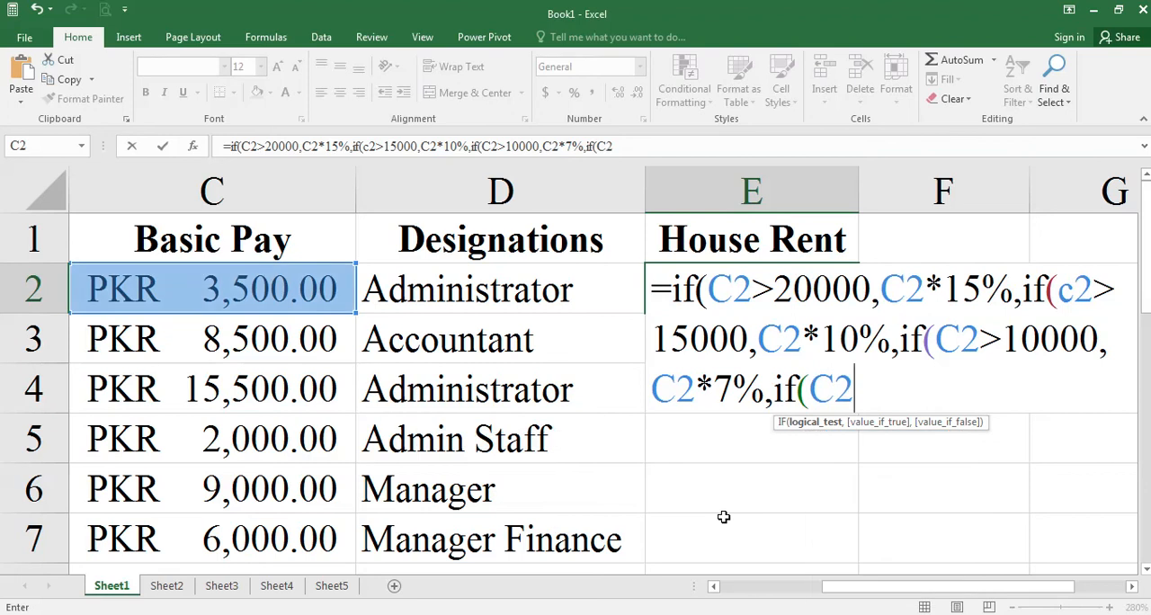
pyautogui.write('>')
pyautogui.hotkey('alt', 'Tab')
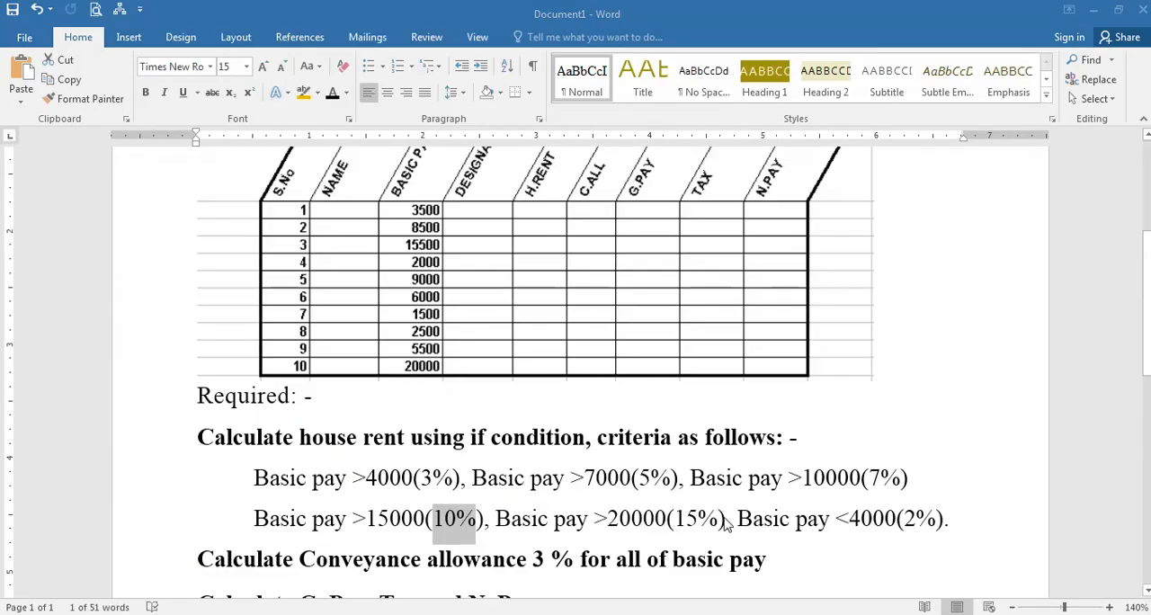
pyautogui.hotkey('alt', 'Tab')
pyautogui.write('7000,')
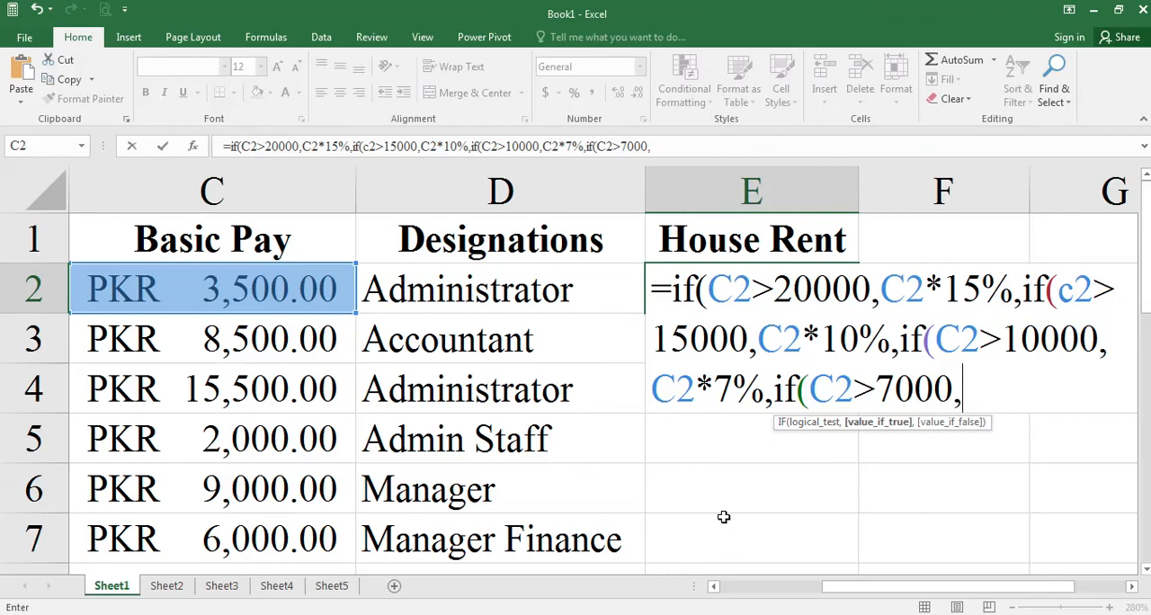
# - Check the rate for the 7000 threshold in Word and add C2*5% as the fourth IF's value if true
pyautogui.hotkey('alt', 'Tab')
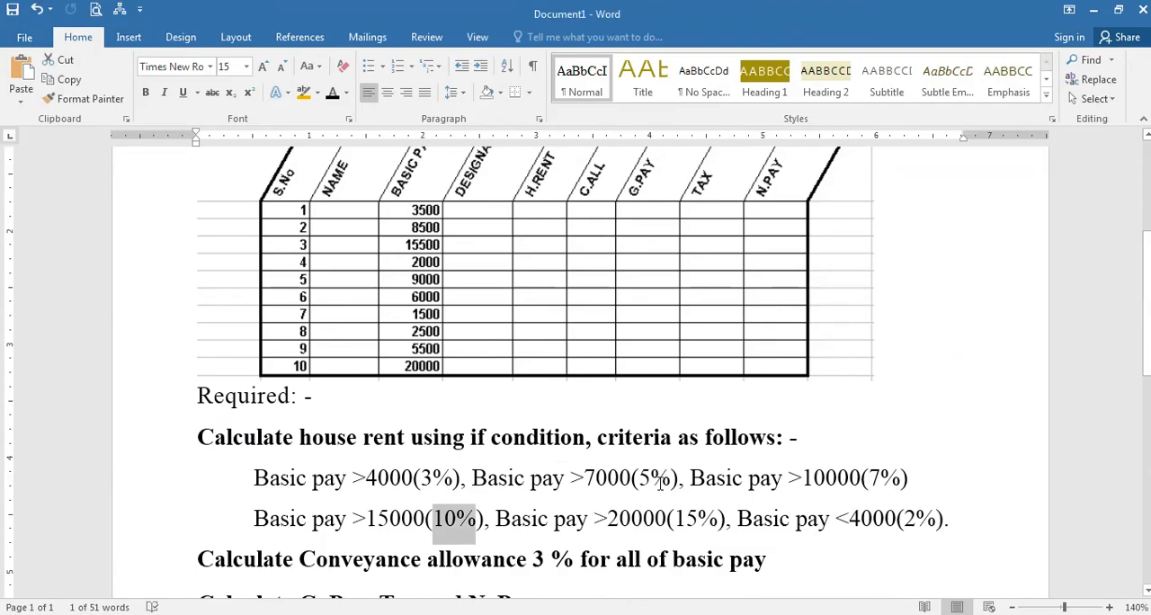
pyautogui.hotkey('alt', 'Tab')
pyautogui.write('C2*')
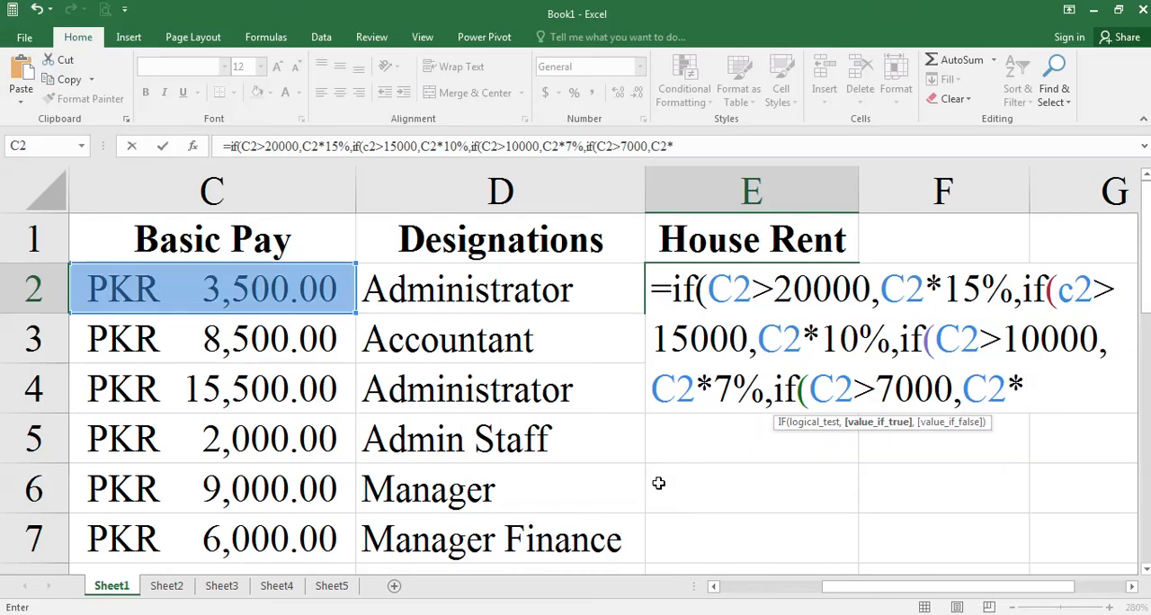
pyautogui.write('5%,')
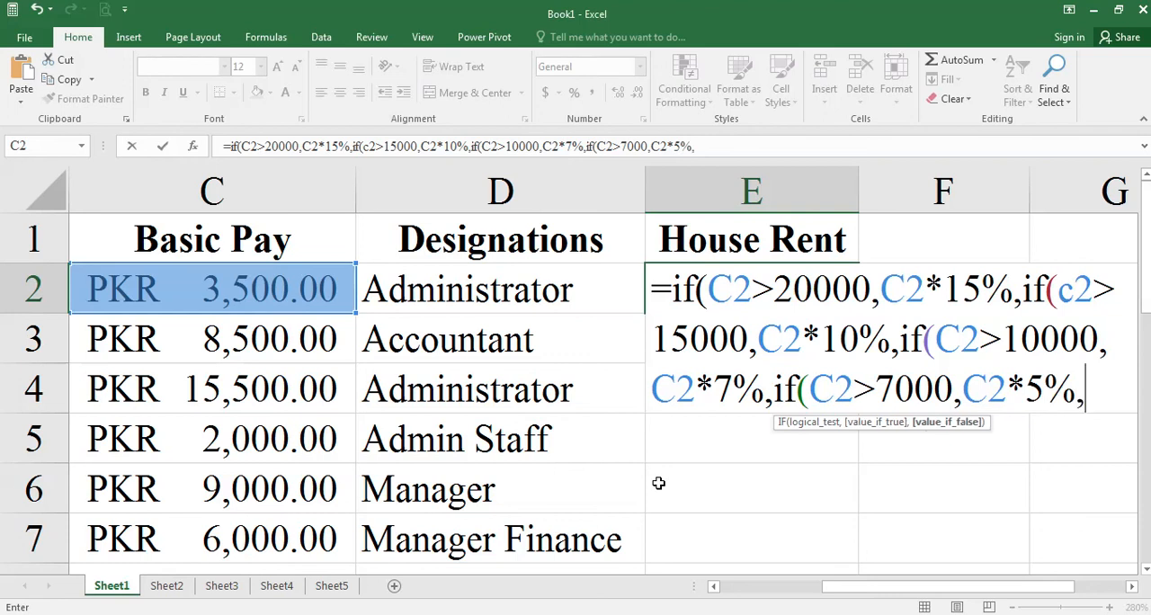
# - Nest a fifth IF in the E2 formula with the test C2>4000, consulting the criteria in the Word assignment
pyautogui.hotkey('alt', 'Tab')
pyautogui.hotkey('alt', 'Tab')
pyautogui.write('if(C')
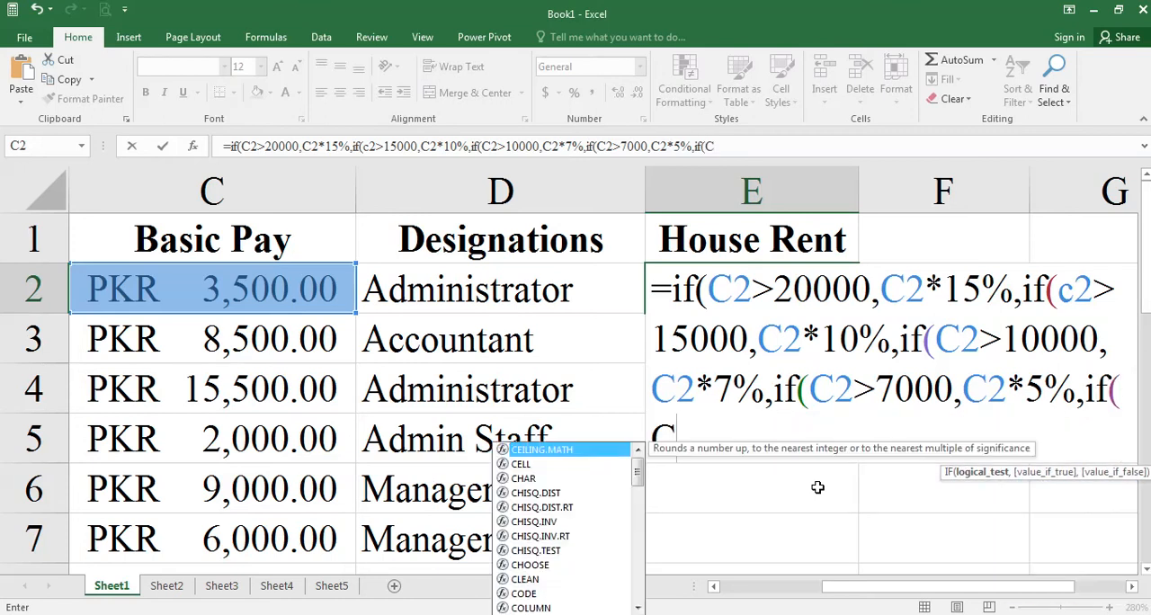
pyautogui.write('2>')
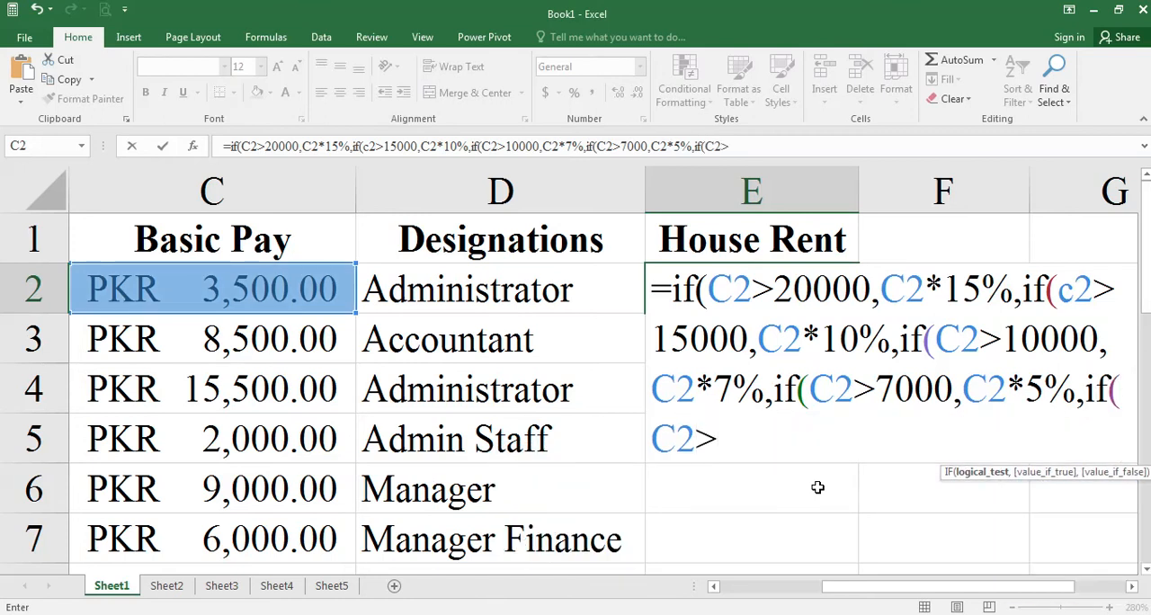
pyautogui.hotkey('alt', 'Tab')
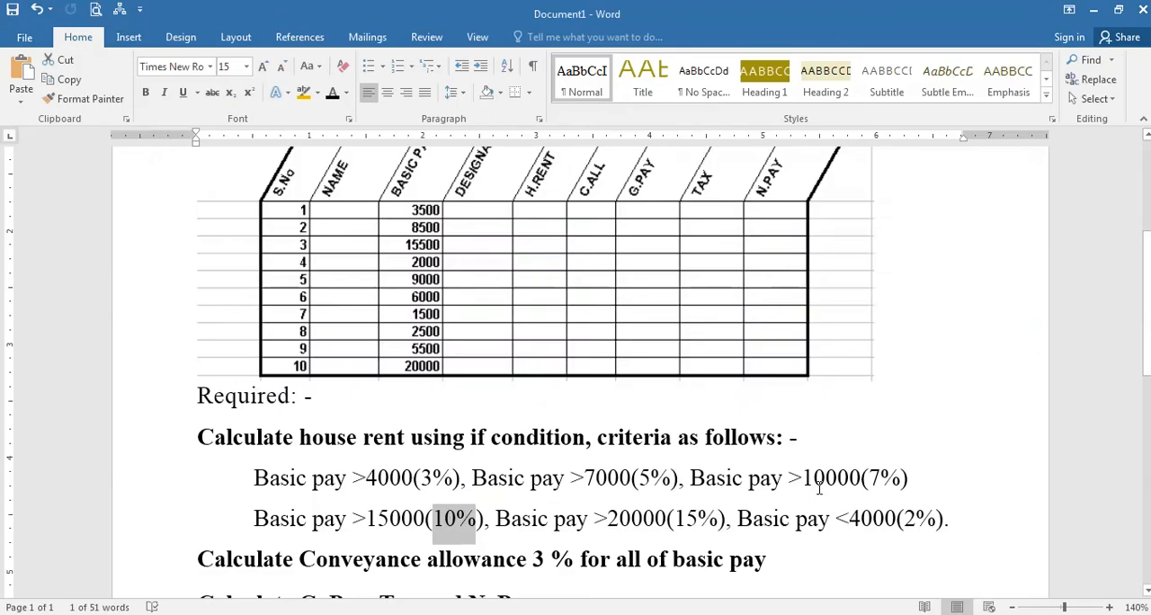
pyautogui.hotkey('alt', 'Tab')
pyautogui.write('4000')
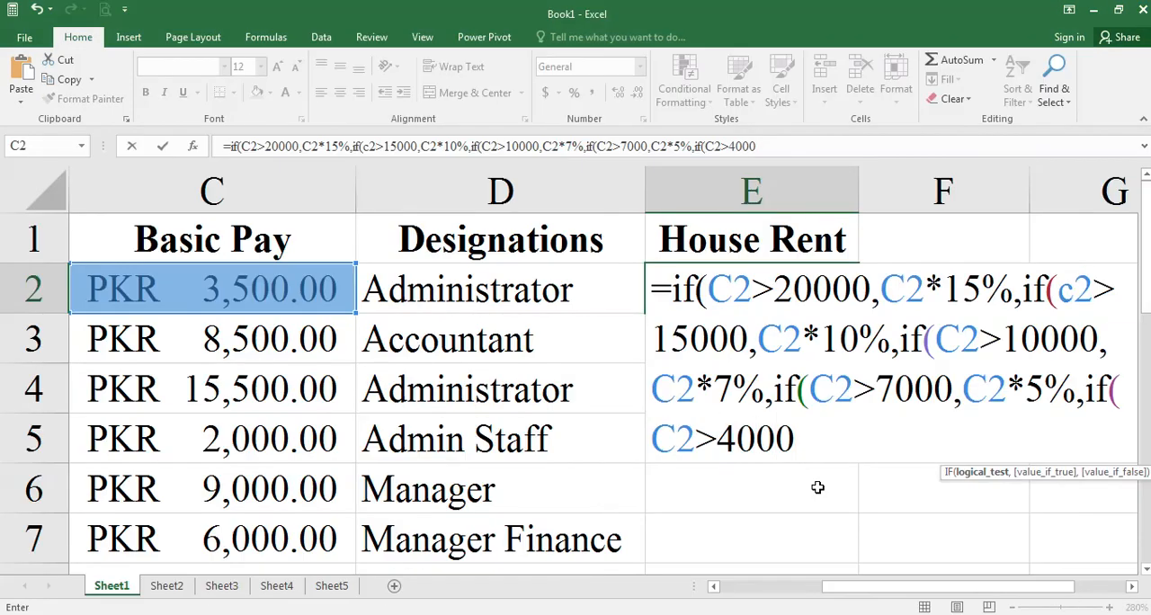
pyautogui.write(',')
# - Check the rate for pay above 4000 in Word and add C2*3% as the fifth IF's value if true
pyautogui.hotkey('alt', 'Tab')
pyautogui.hotkey('alt', 'Tab')
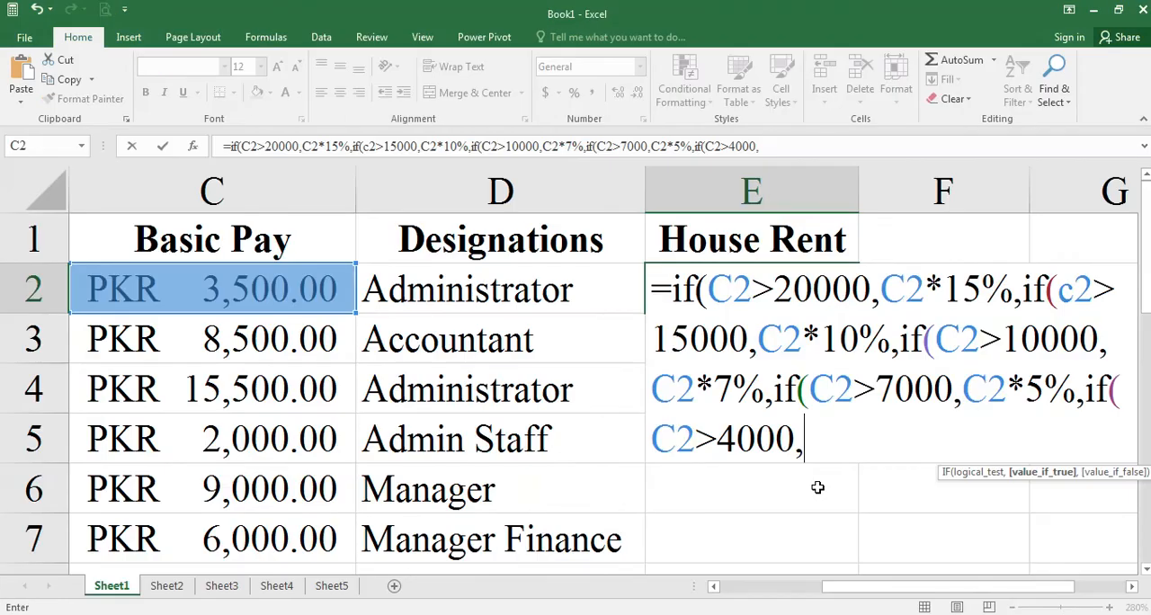
pyautogui.write('C2')
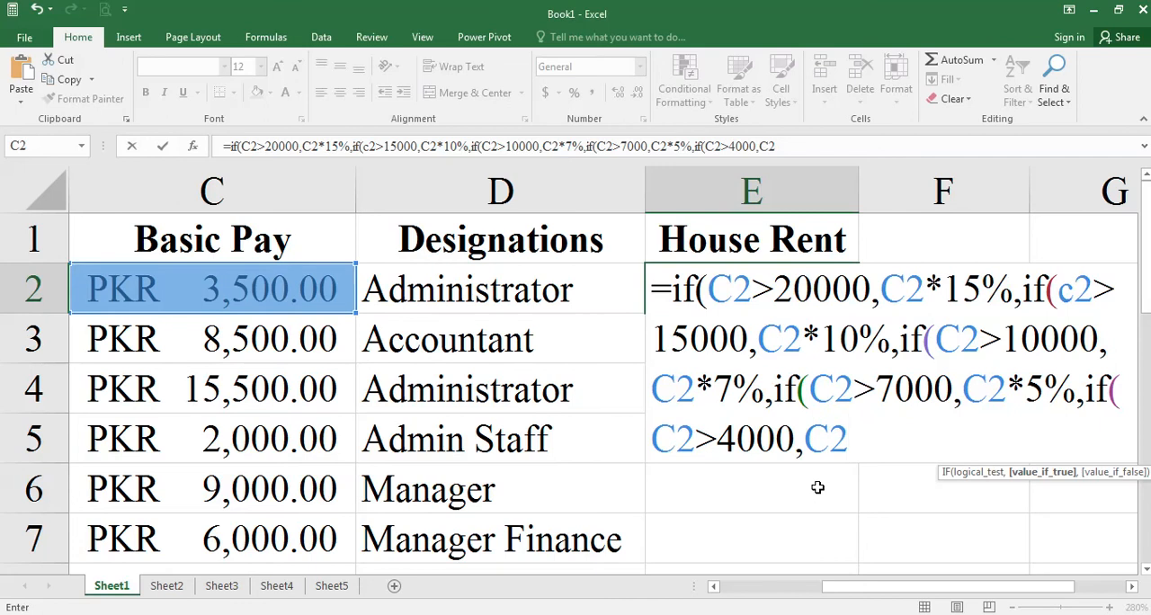
pyautogui.write('*3%')
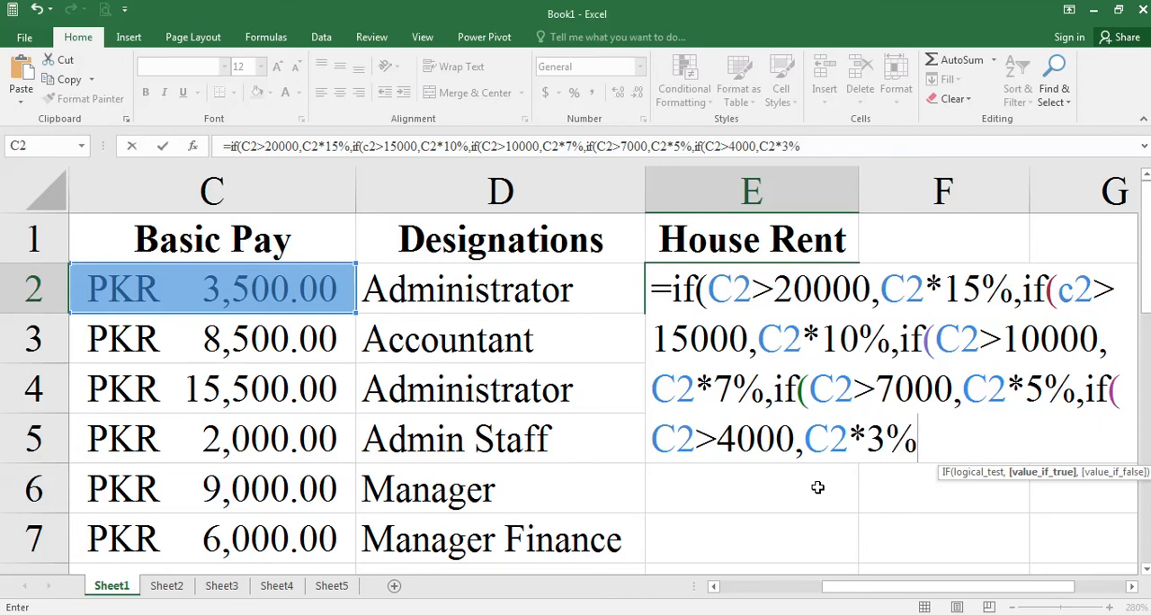
pyautogui.write(',')
# - Check the rate for pay below 4000 in Word and enter C2*2% as the final value if false in the E2 formula
pyautogui.hotkey('alt', 'Tab')
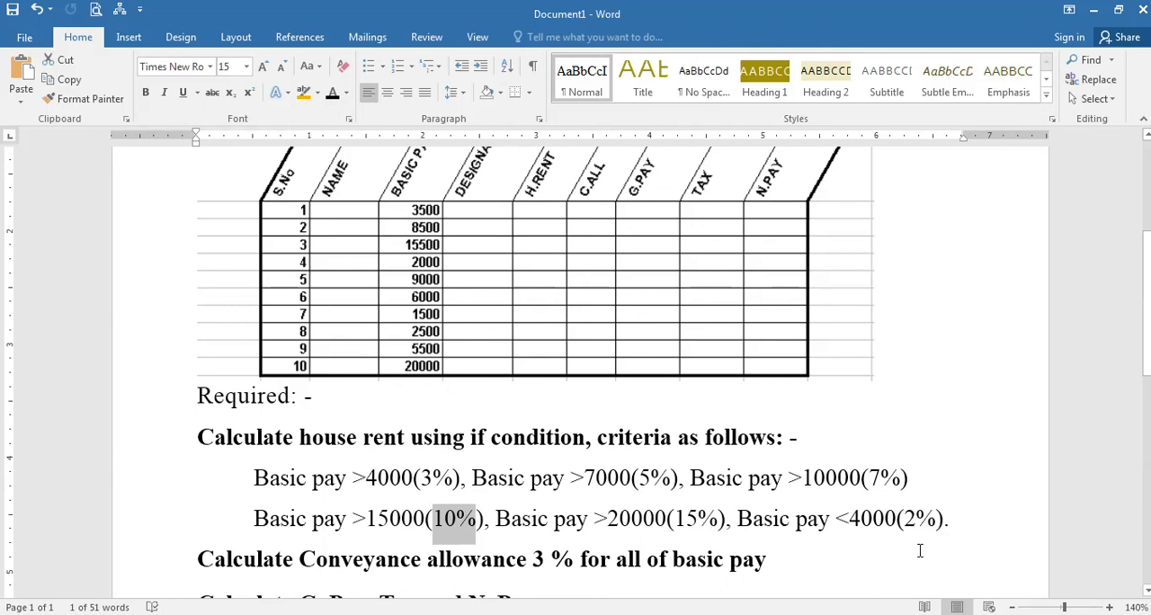
pyautogui.hotkey('alt', 'Tab')
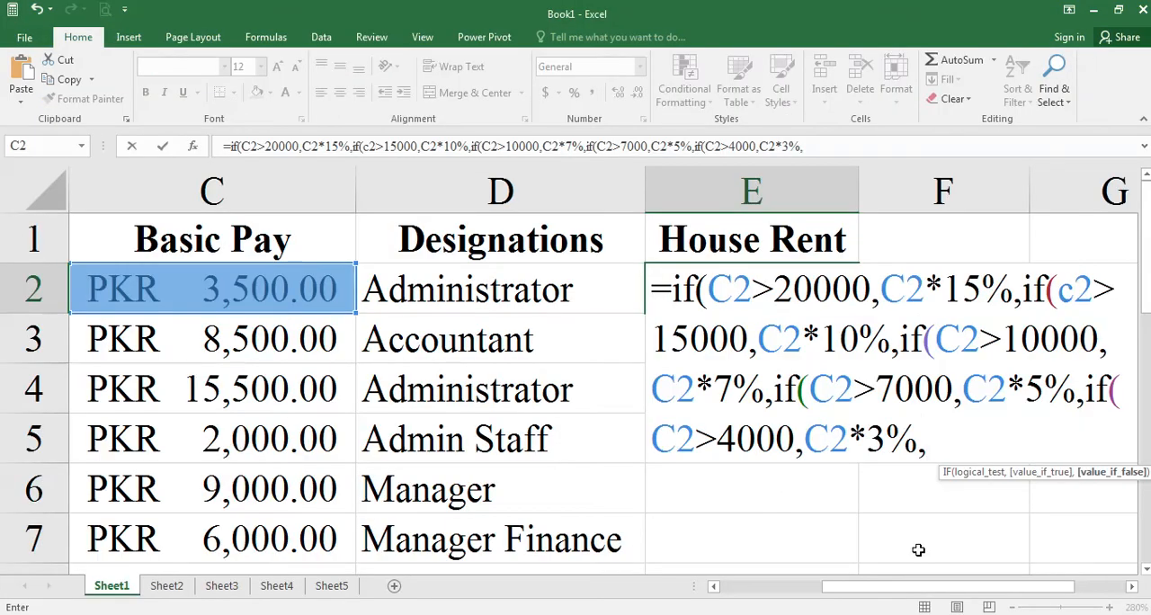
pyautogui.write('C2*2%')
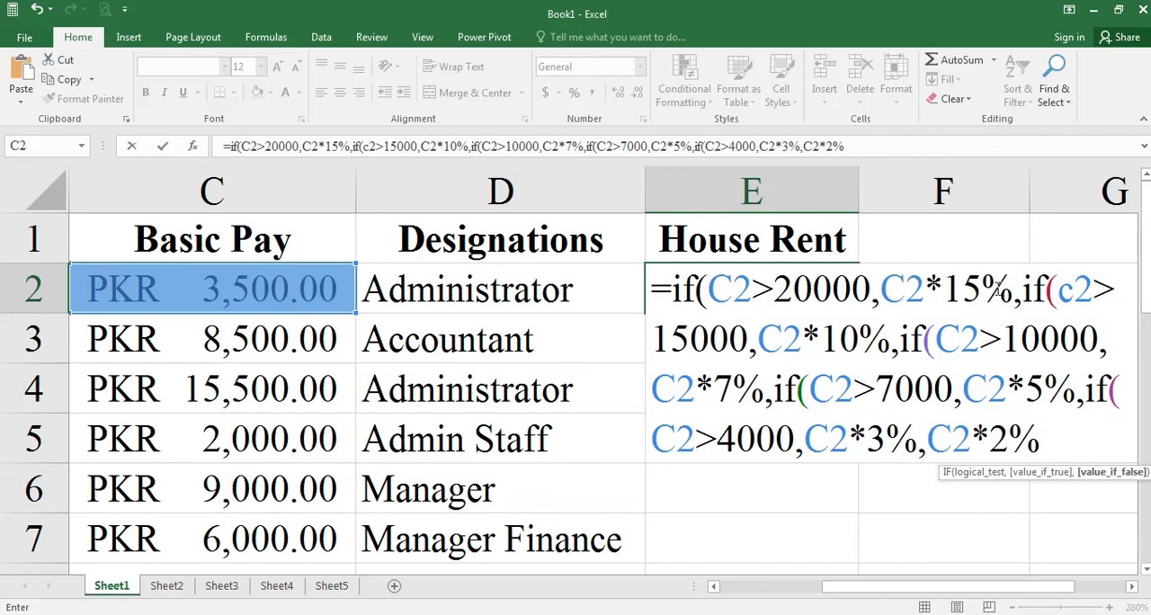
# - Change the lowercase c2 reference in the second IF's test of the E2 formula to uppercase C2
pyautogui.click(1060, 290)
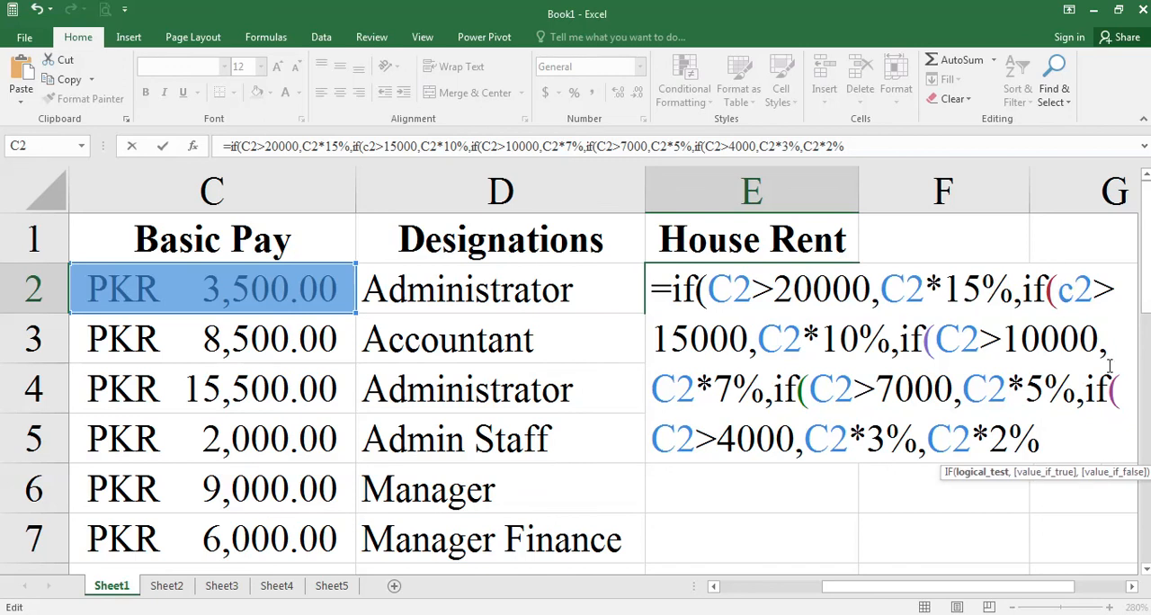
pyautogui.press('Delete')
pyautogui.write('C')
pyautogui.press('Escape')
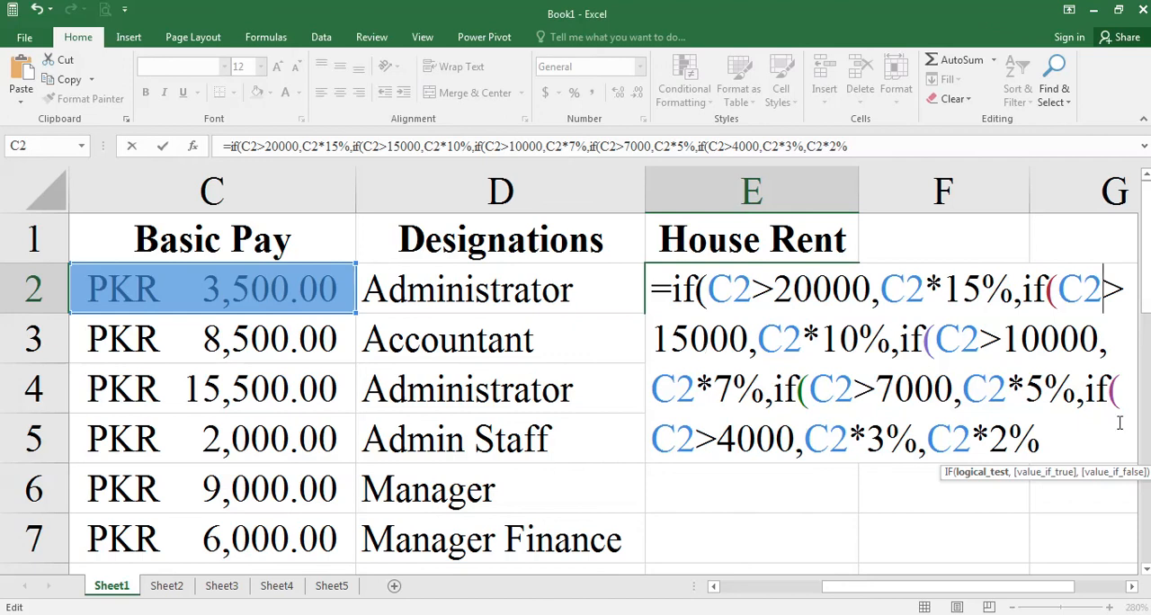
# - Close the nested IF formula in E2 with five closing parentheses and commit it
pyautogui.click(1094, 450)
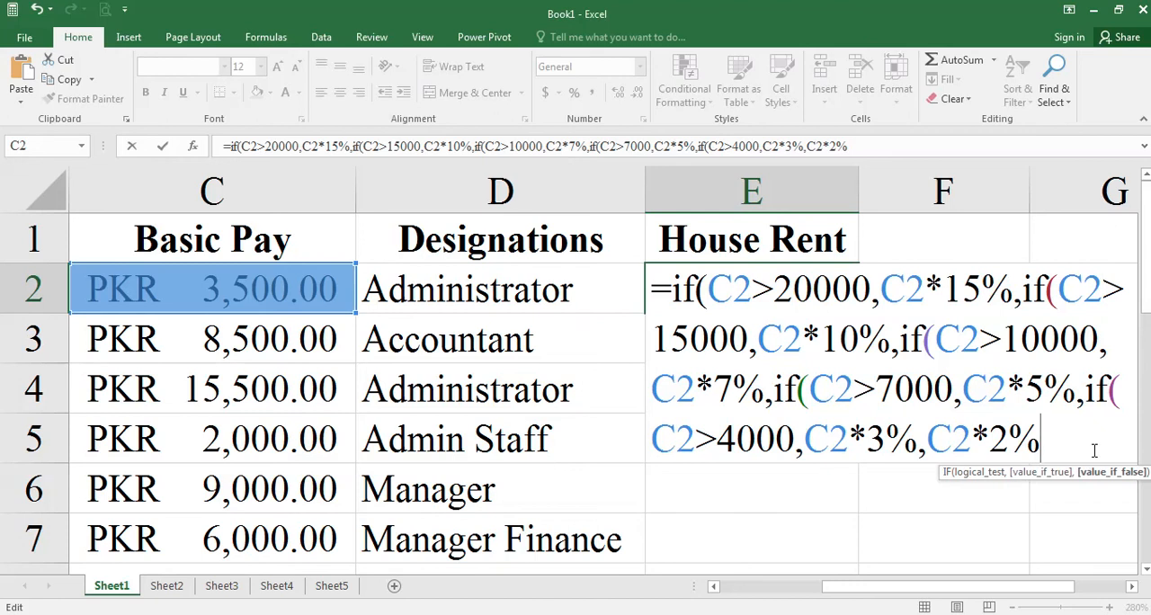
pyautogui.write(')))')
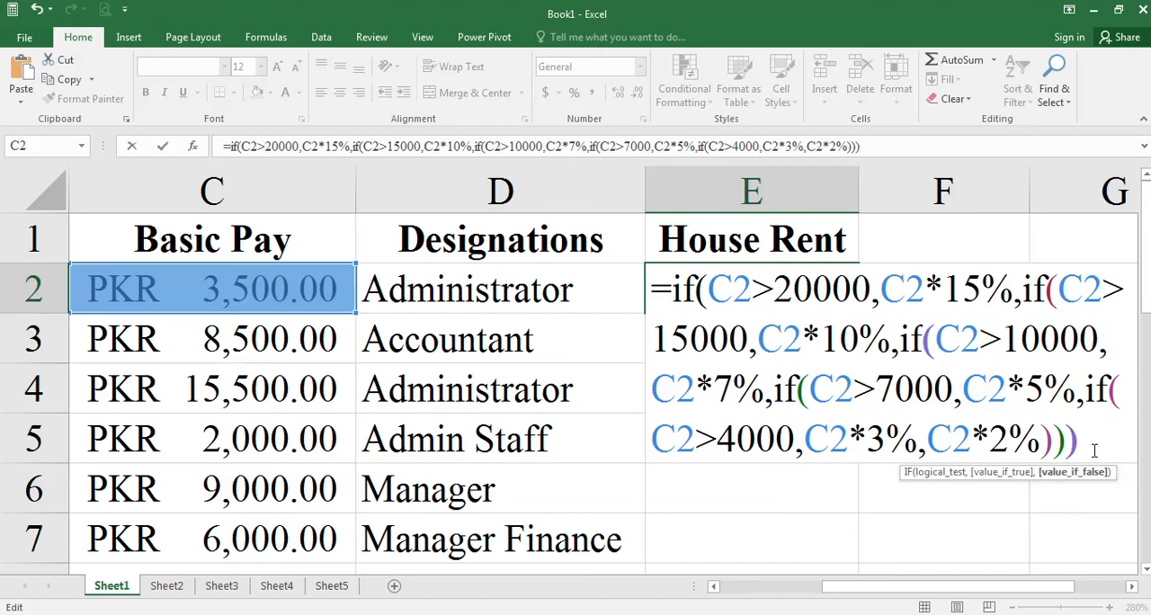
pyautogui.write('))')
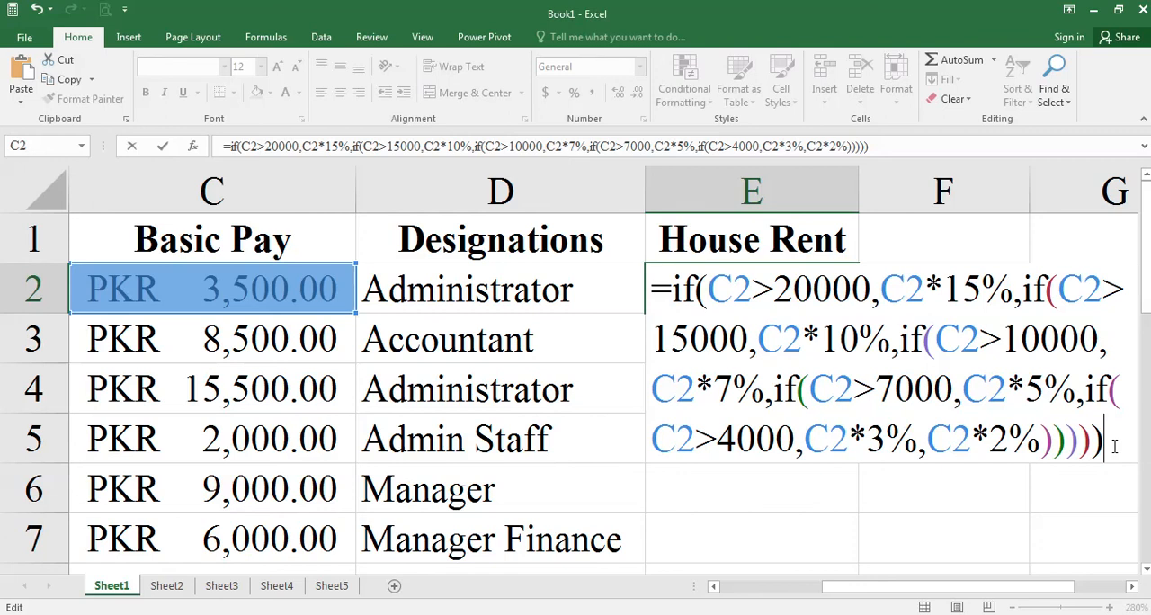
pyautogui.press('Return')
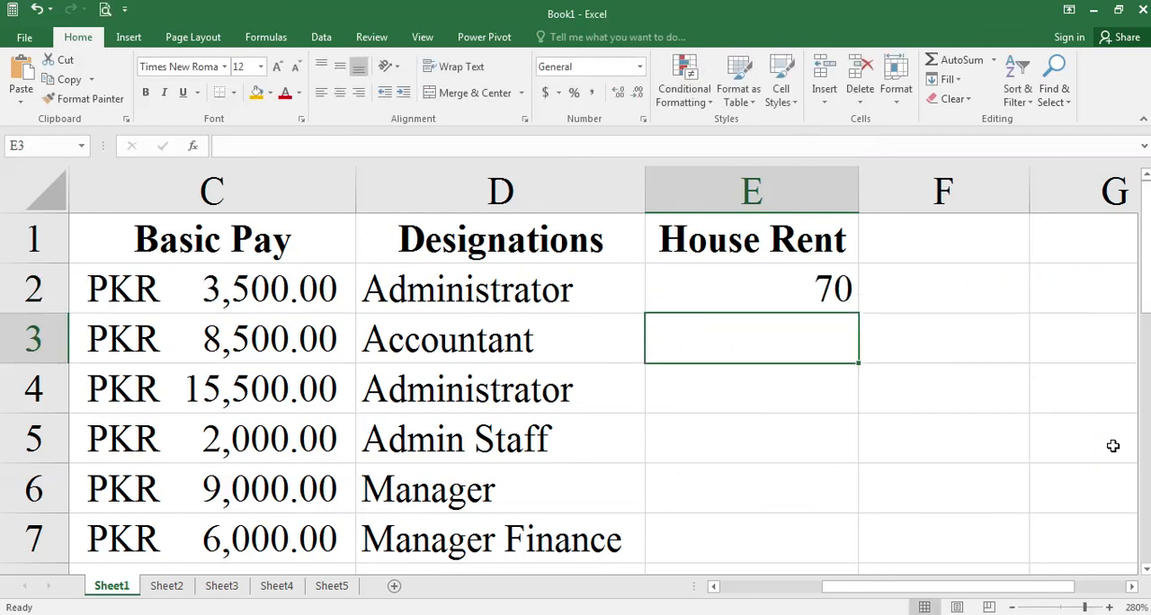
# - Check the House Rent result in E2 against the basic pay in C2 and the below-4000 rate in the Word assignment
pyautogui.click(807, 288)
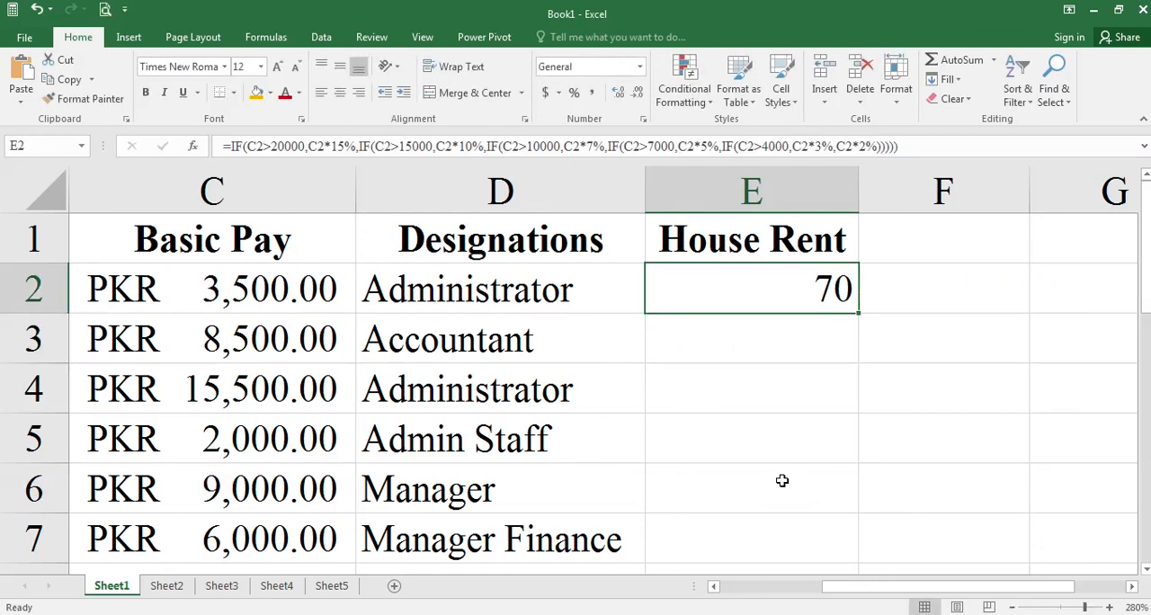
pyautogui.click(267, 293)
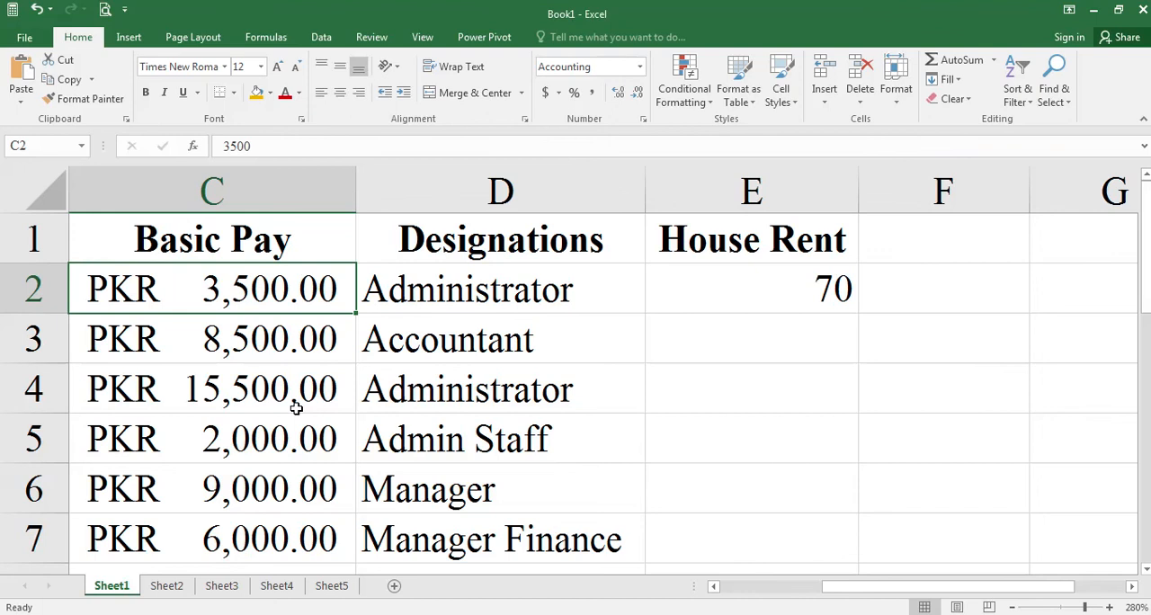
pyautogui.click(813, 297)
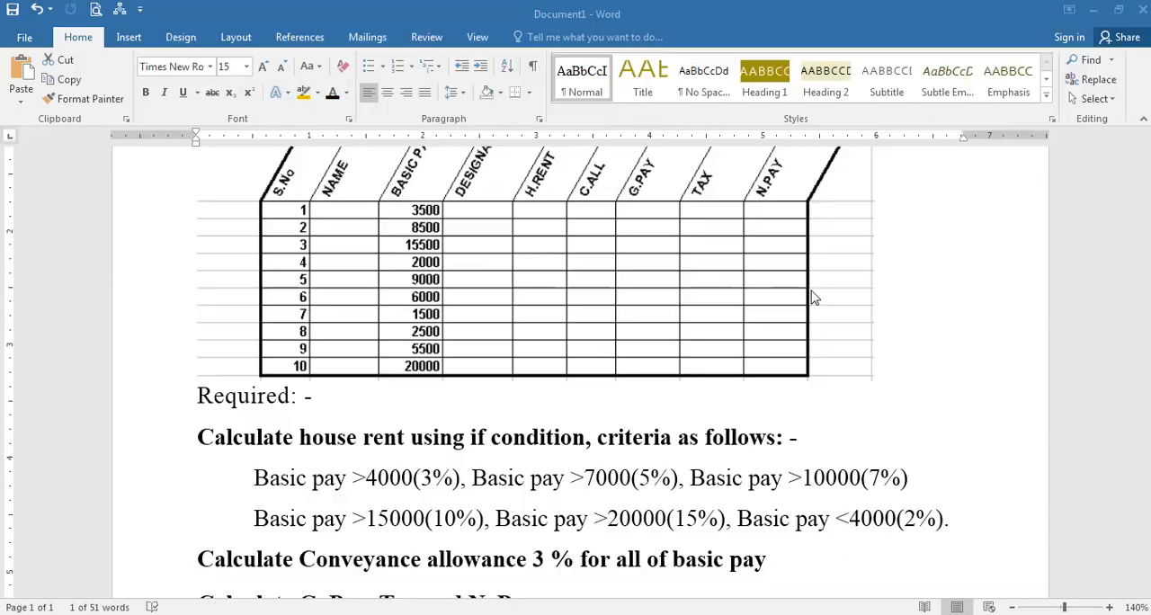
pyautogui.moveTo(434, 519); pyautogui.dragTo(475, 519)
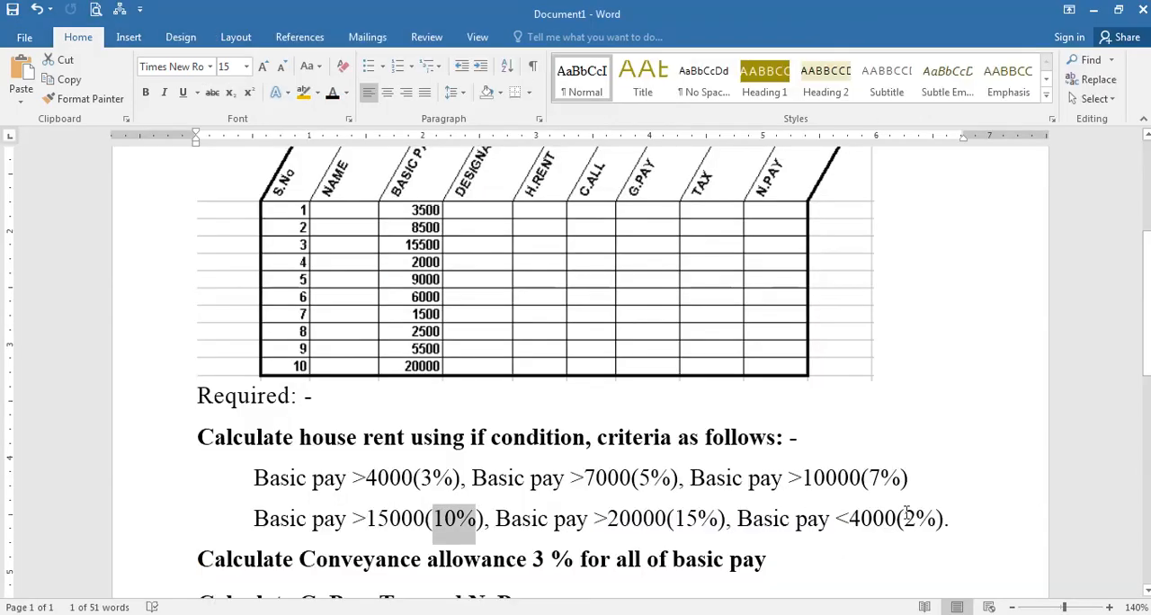
pyautogui.hotkey('alt', 'Tab')
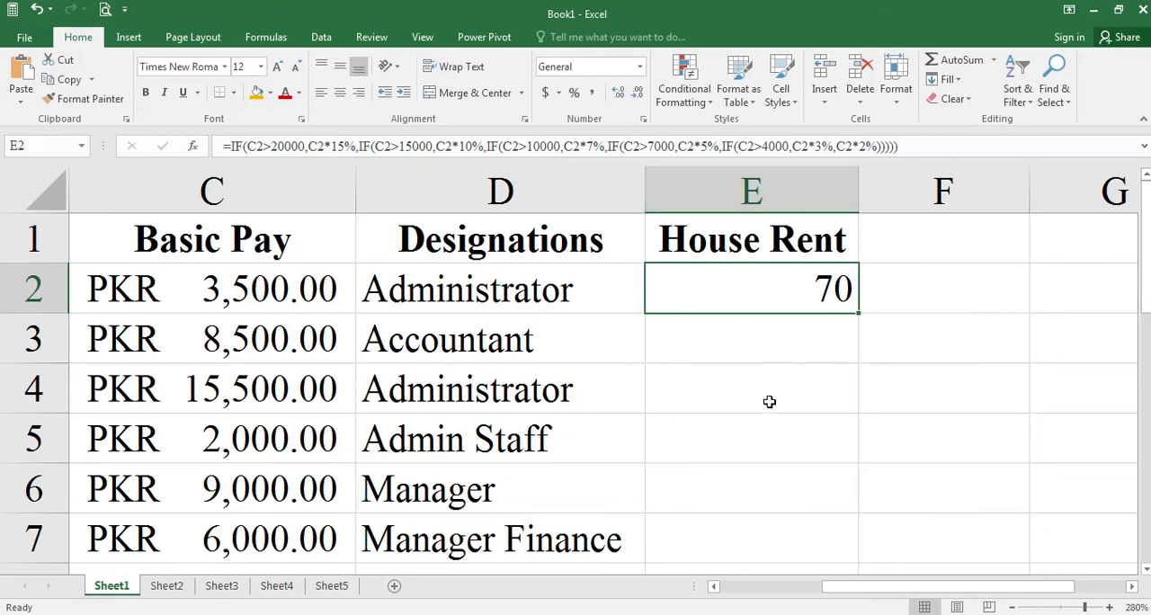
# - Apply the Accounting number format to the House Rent cells E2:E11
pyautogui.keyDown('ctrl'); pyautogui.scroll(-1, 771, 423); pyautogui.keyUp('ctrl')
pyautogui.keyDown('ctrl'); pyautogui.scroll(-4, 771, 425); pyautogui.keyUp('ctrl')
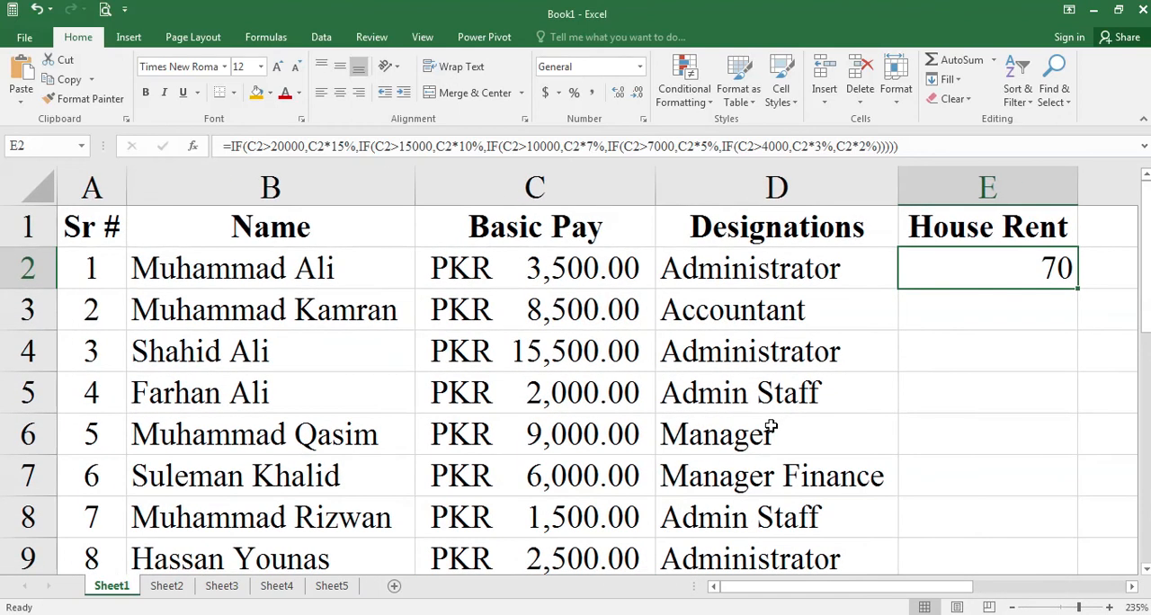
pyautogui.keyDown('ctrl'); pyautogui.scroll(-1, 771, 428); pyautogui.keyUp('ctrl')
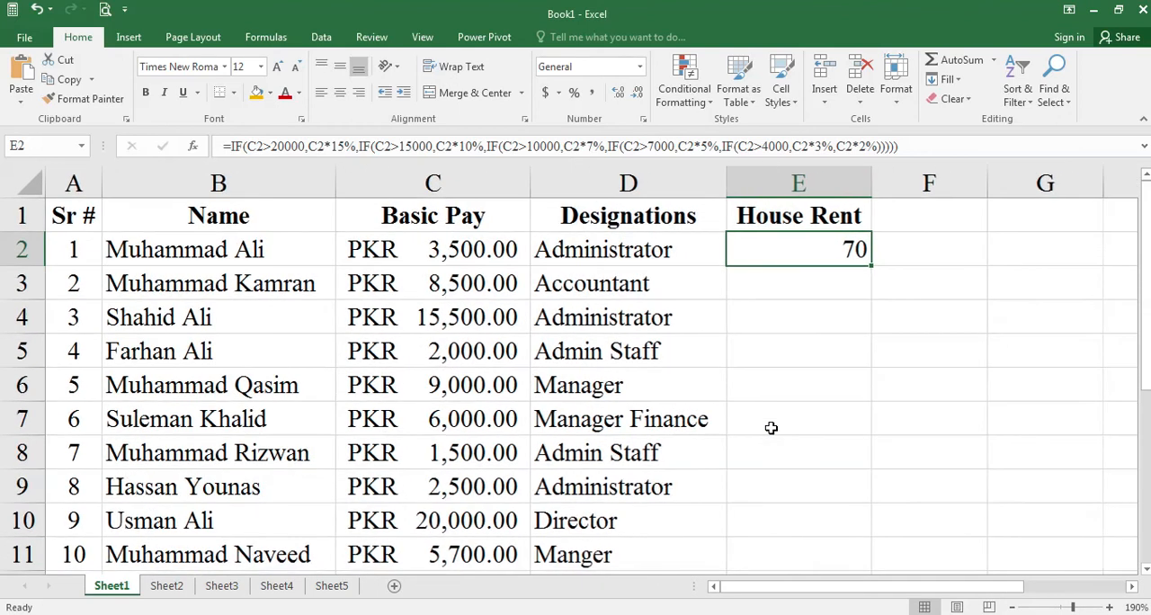
pyautogui.scroll(-1, 779, 428)
pyautogui.moveTo(812, 241); pyautogui.dragTo(809, 545)
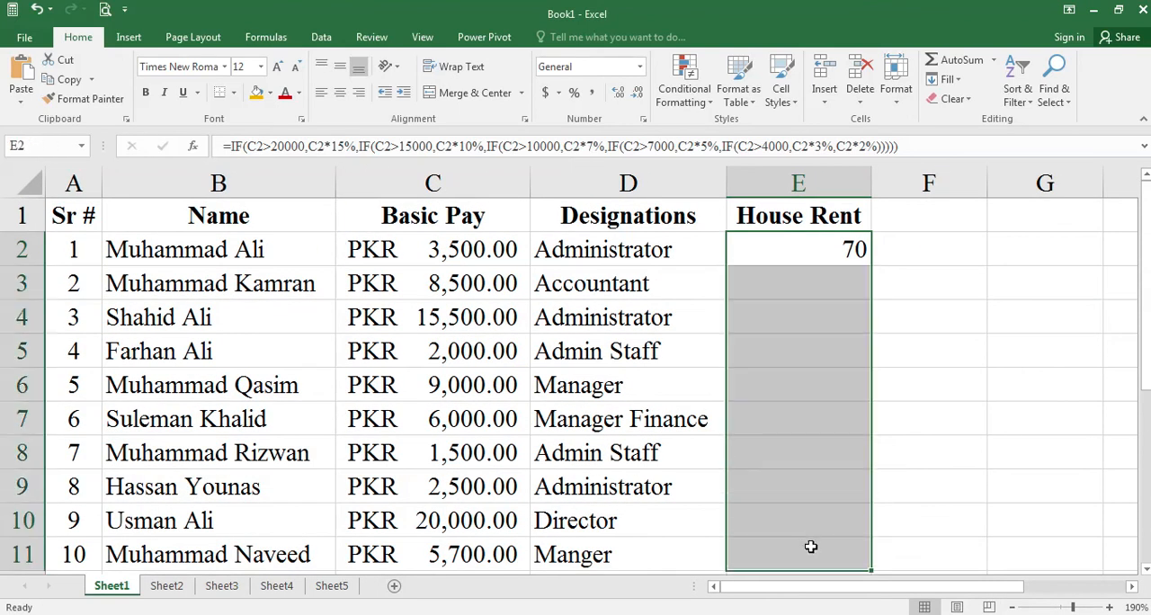
pyautogui.click(641, 67)
pyautogui.click(612, 176)
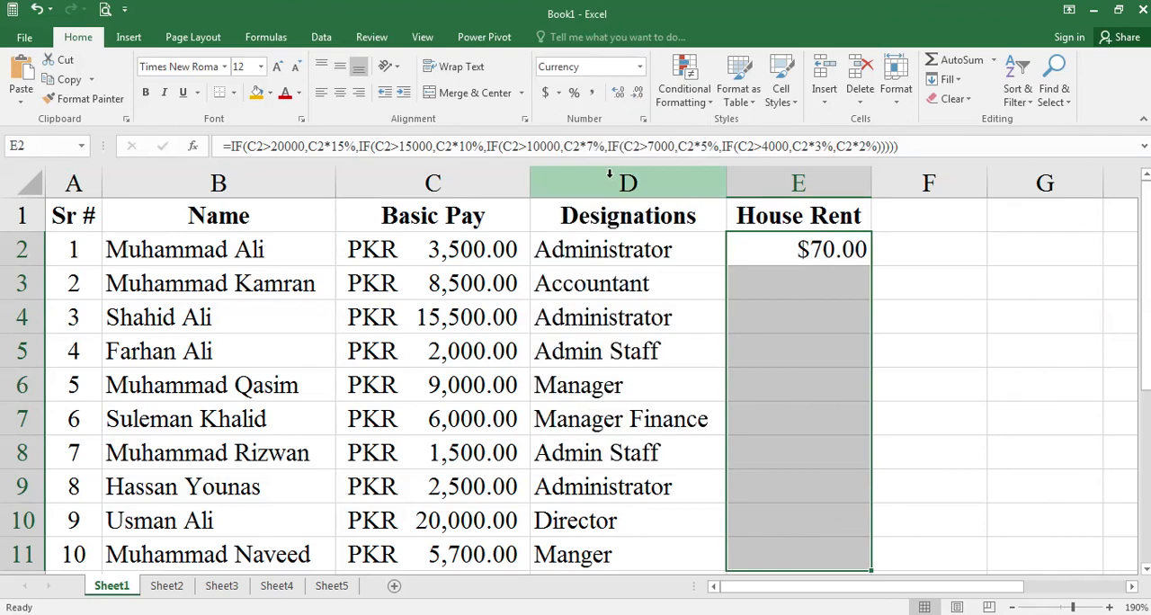
pyautogui.click(546, 94)
# - Set the accounting currency symbol of the House Rent cells E2:E11 to PKR
pyautogui.click(556, 94)
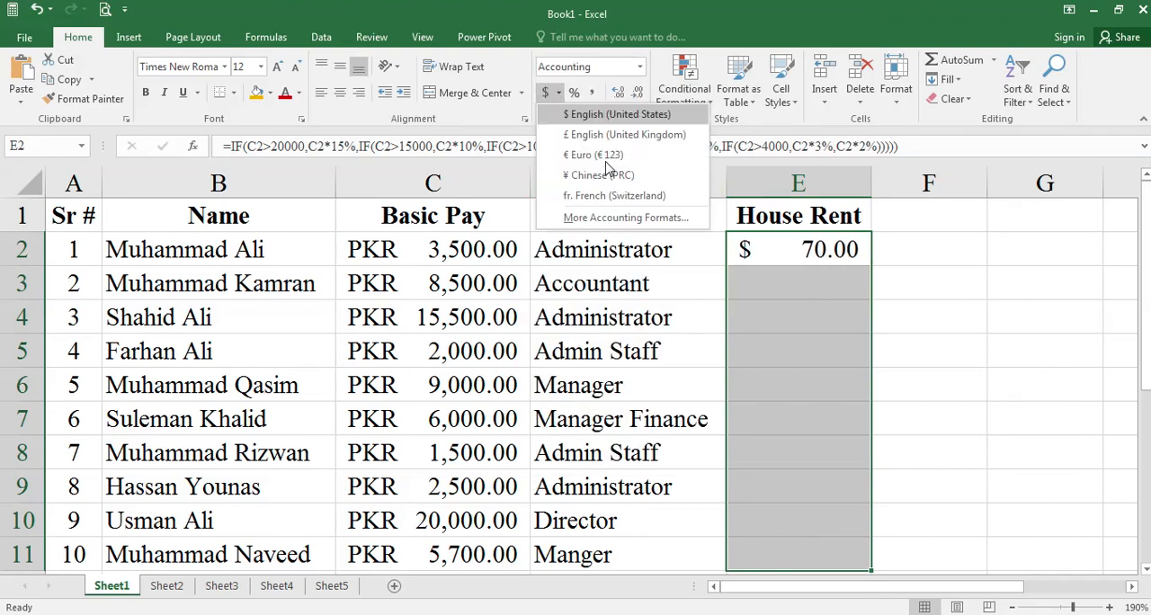
pyautogui.click(644, 216)
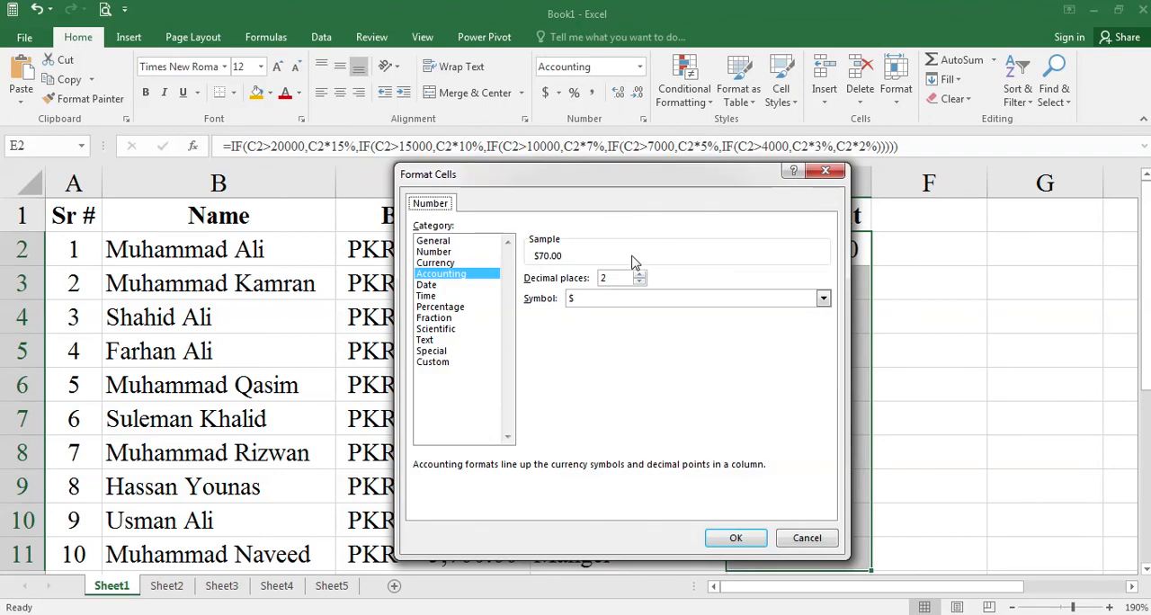
pyautogui.click(642, 302)
pyautogui.write('pkr')
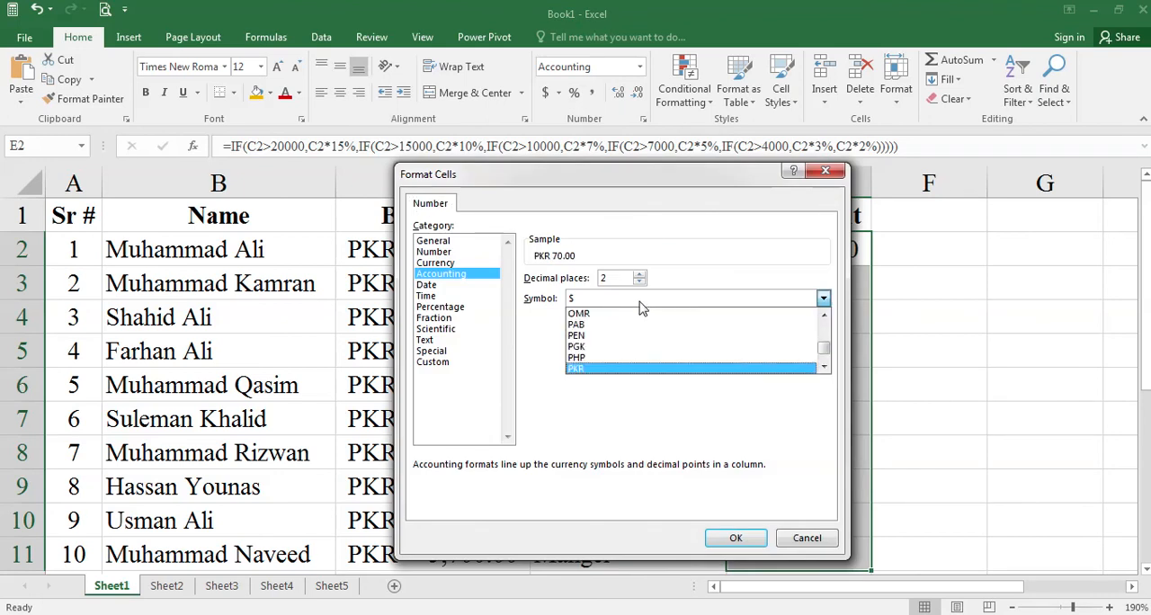
pyautogui.press('Return')
pyautogui.click(731, 537)
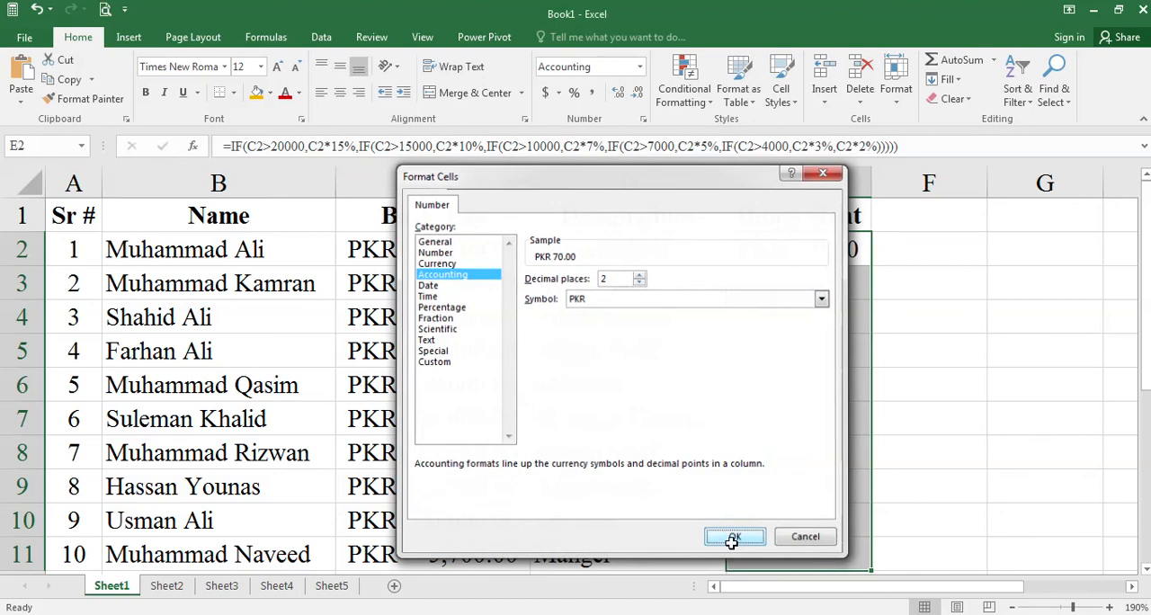
pyautogui.click(838, 361)
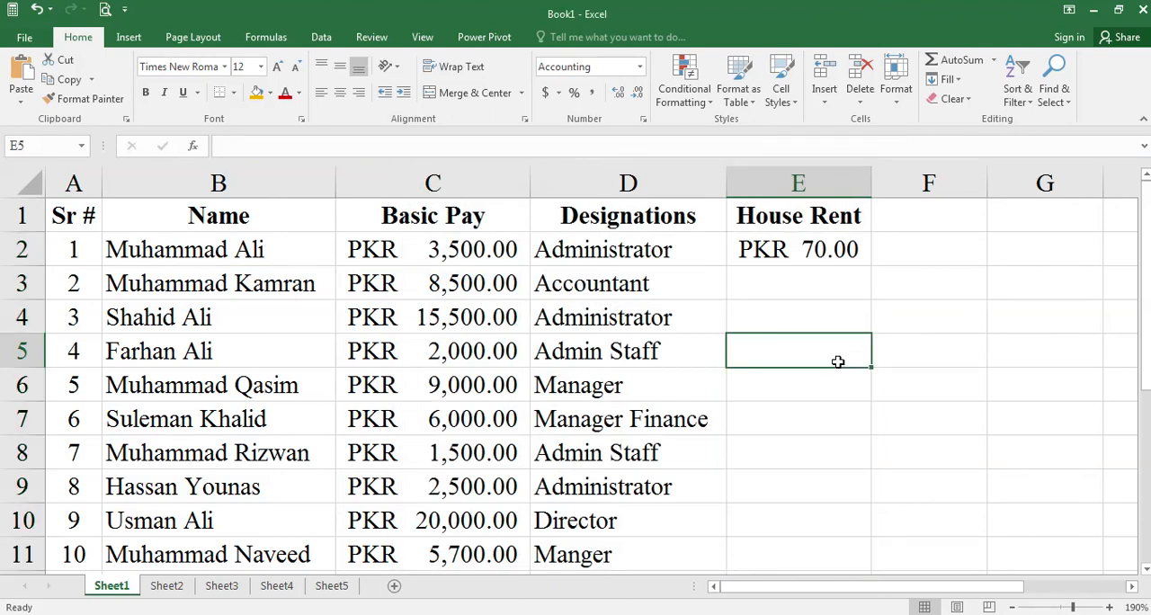
# - Fill the House Rent formula from E2 down to E11 for all employees
pyautogui.click(774, 251)
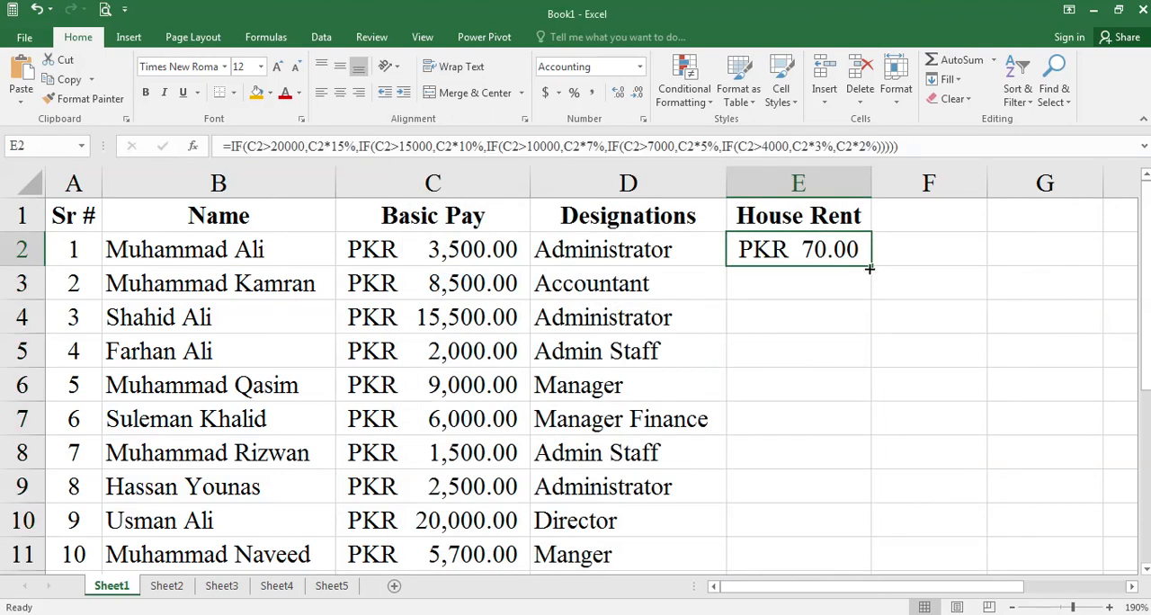
pyautogui.doubleClick(871, 267)
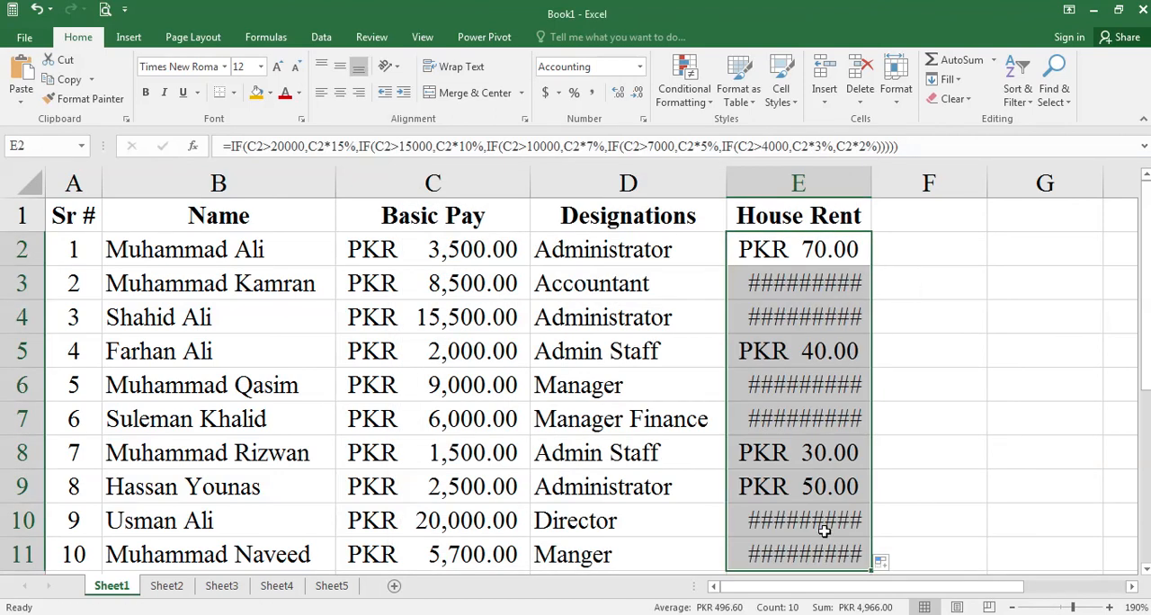
pyautogui.scroll(-1, 832, 502)
pyautogui.scroll(1, 832, 502)
# - AutoFit the House Rent column's width to its contents and review the calculated amounts down to row 11
pyautogui.click(843, 286)
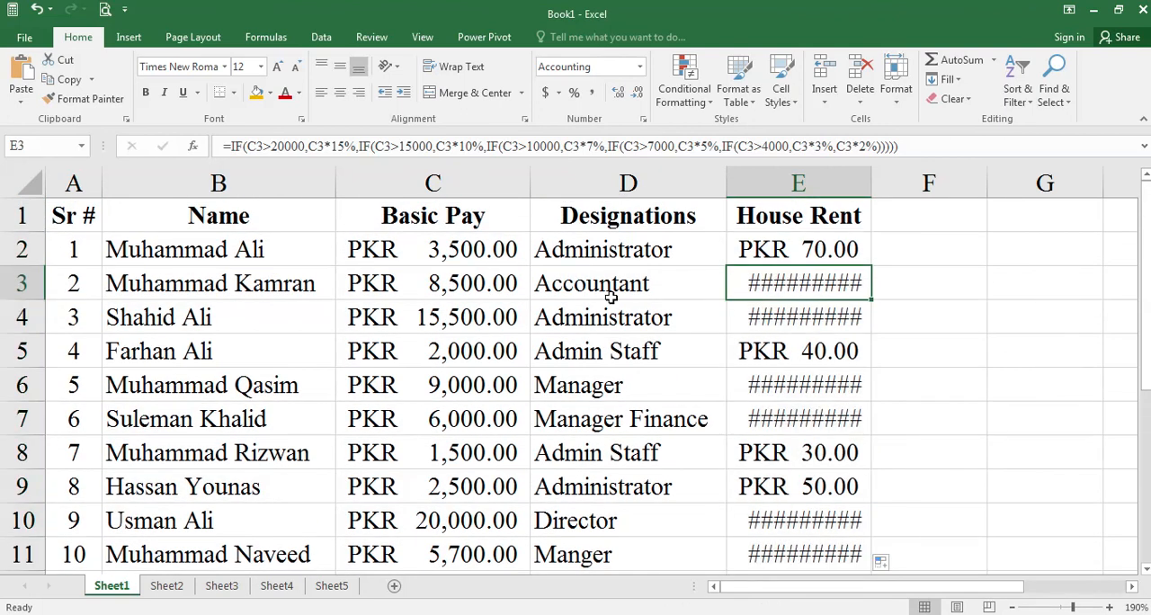
pyautogui.doubleClick(873, 185)
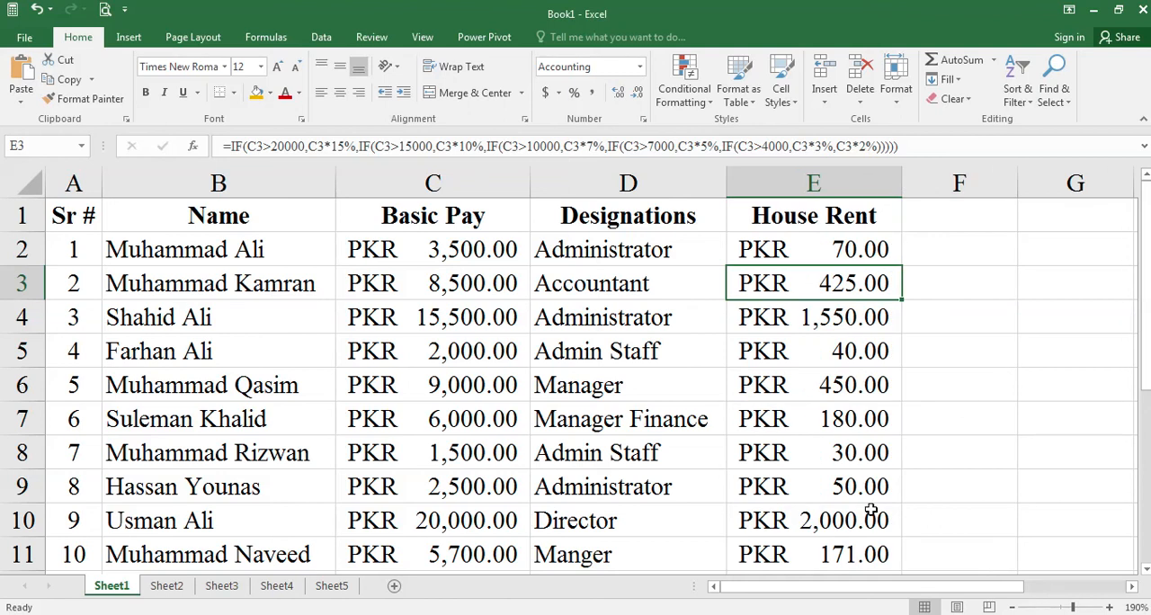
pyautogui.scroll(-2, 846, 463)
pyautogui.scroll(2, 846, 465)
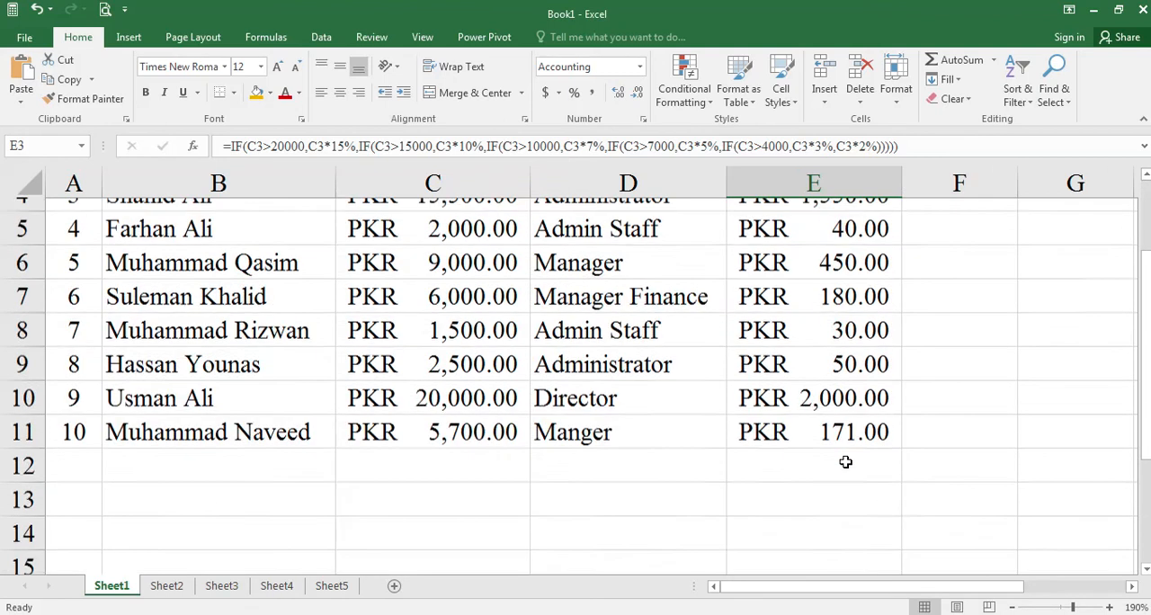
pyautogui.scroll(-1, 856, 388)
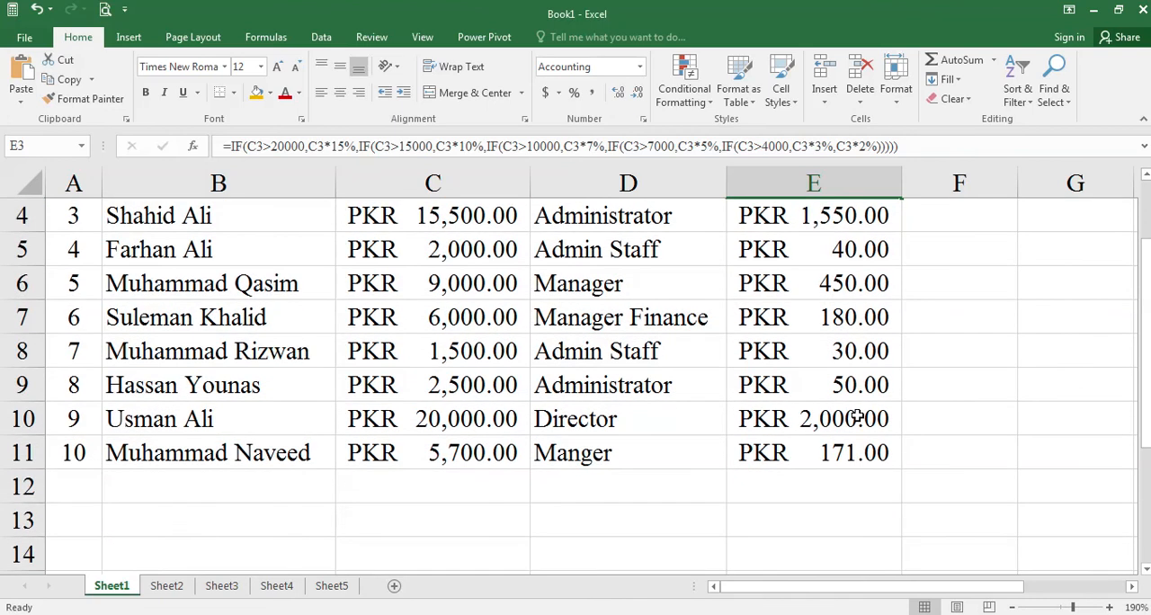
pyautogui.scroll(1, 856, 418)
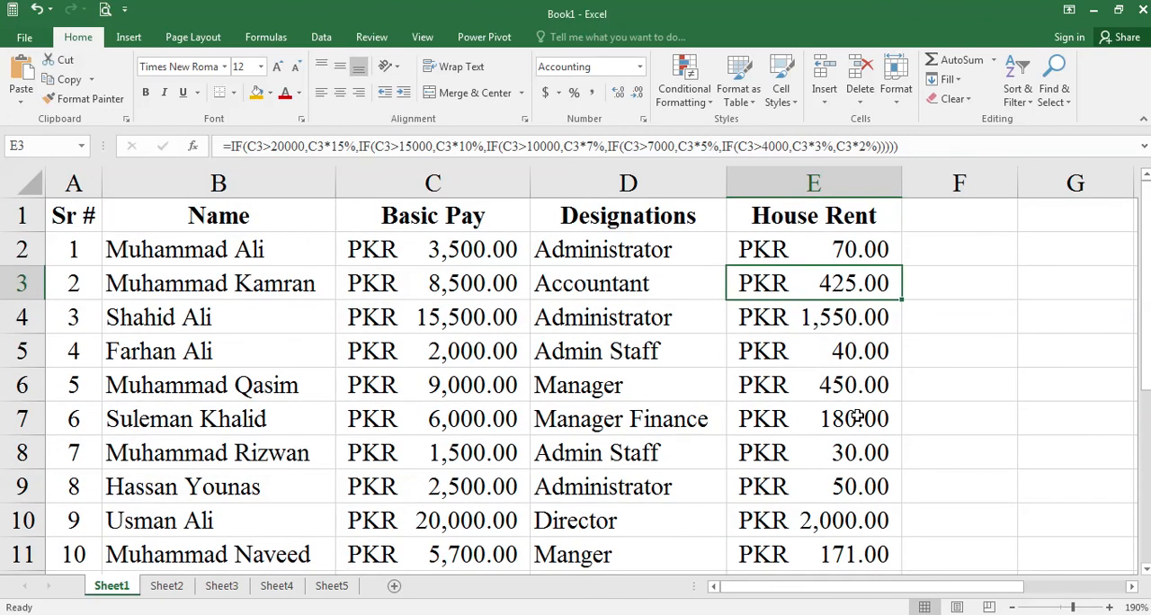